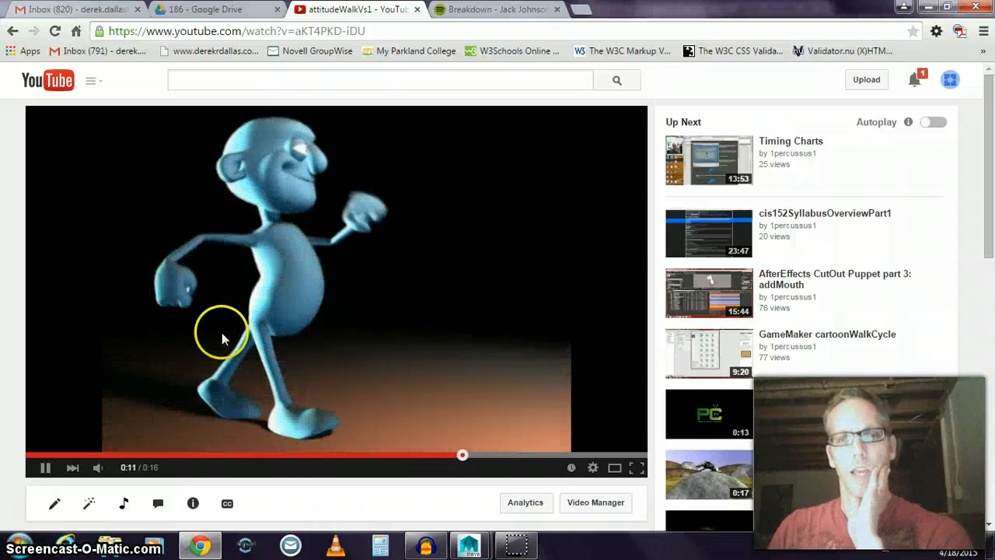
- Examine the arm swing in the attitude walk reference video, replaying it and pausing at successive poses of the stride
left_click(46, 469)
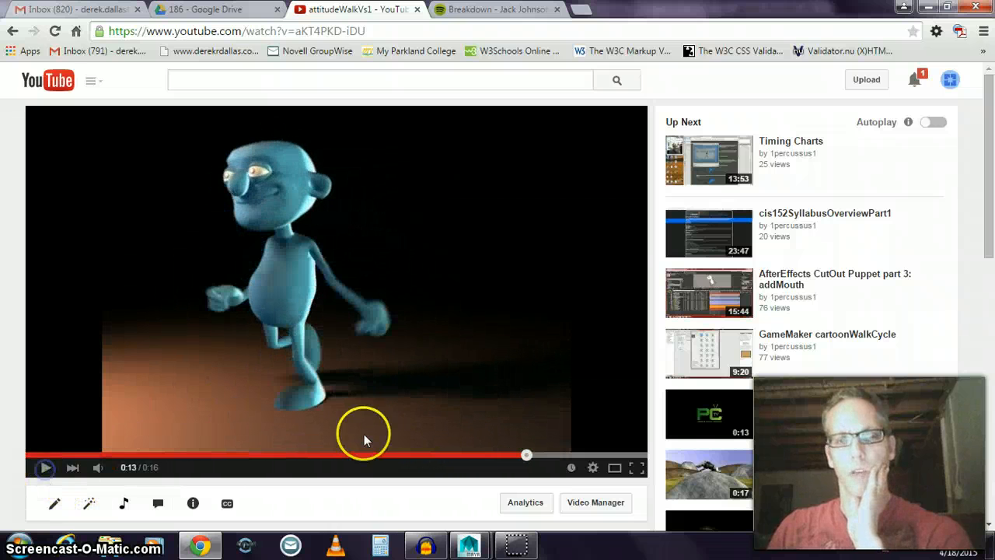
left_click(334, 455)
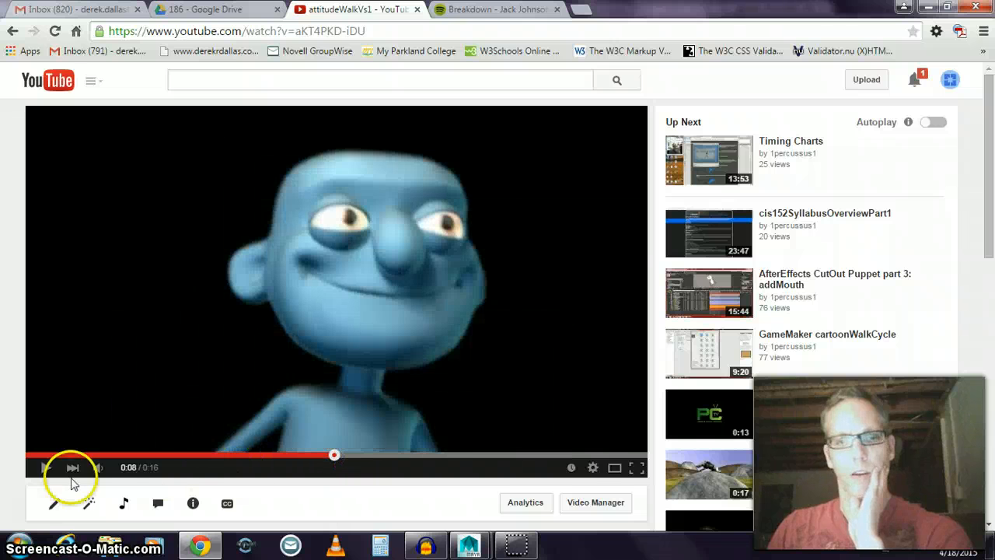
left_click(29, 468)
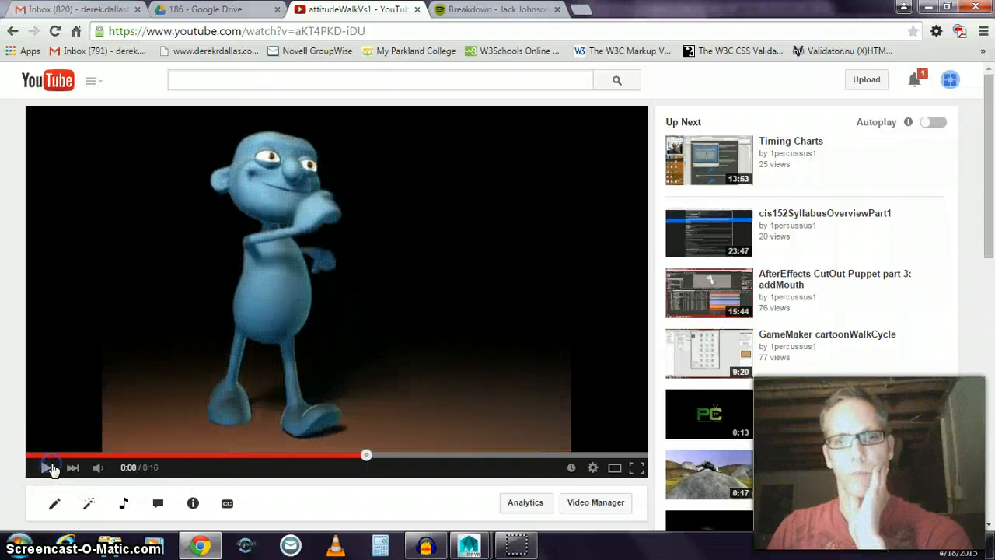
left_click(49, 469)
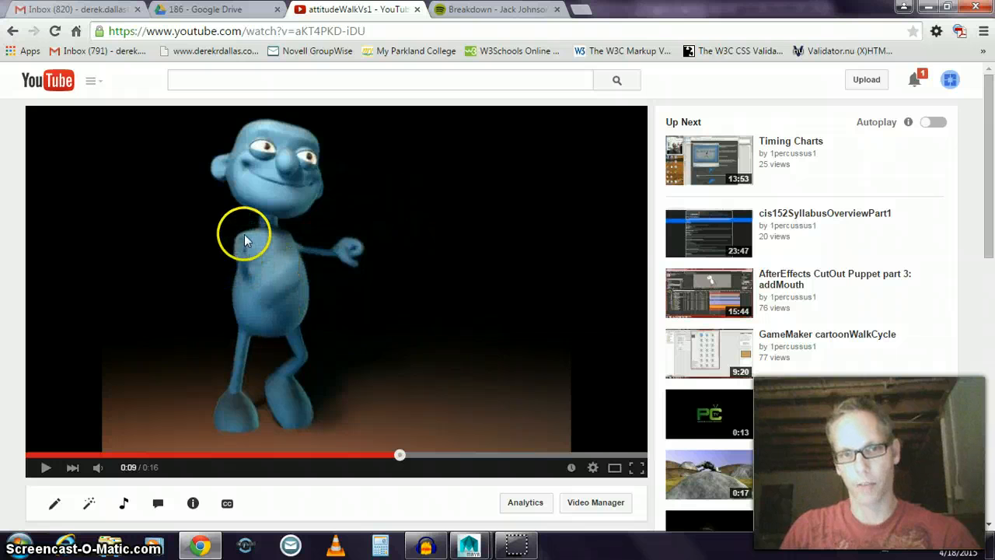
left_click(45, 469)
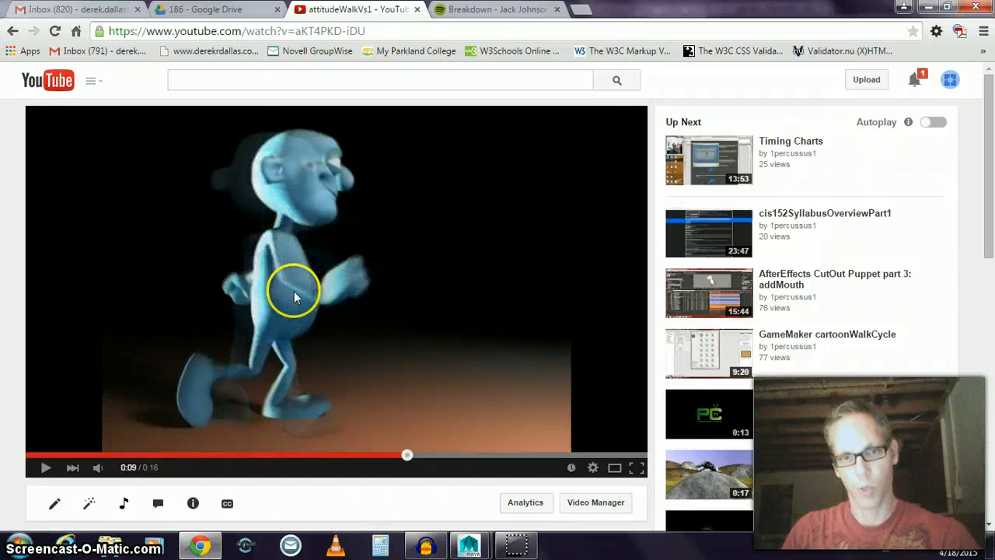
left_click(47, 468)
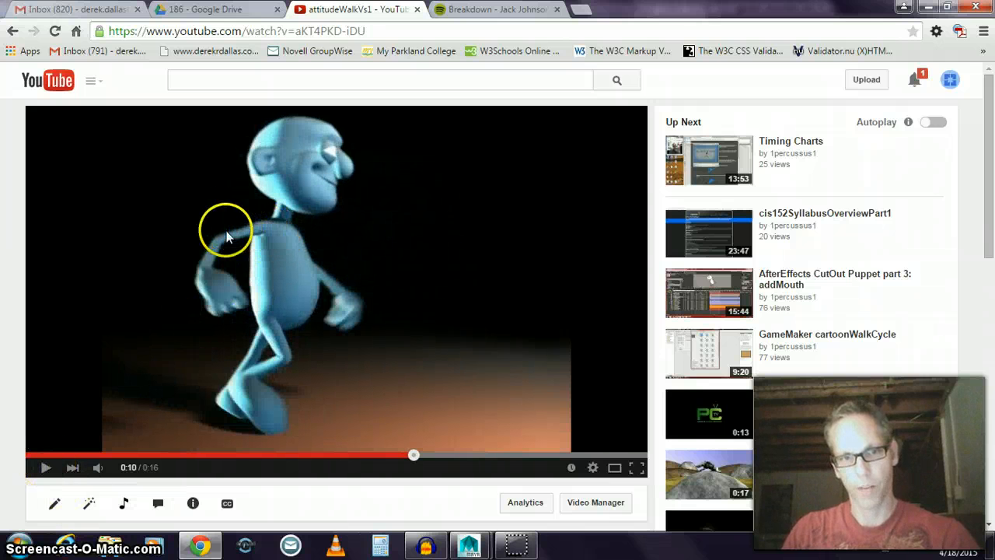
left_click(45, 467)
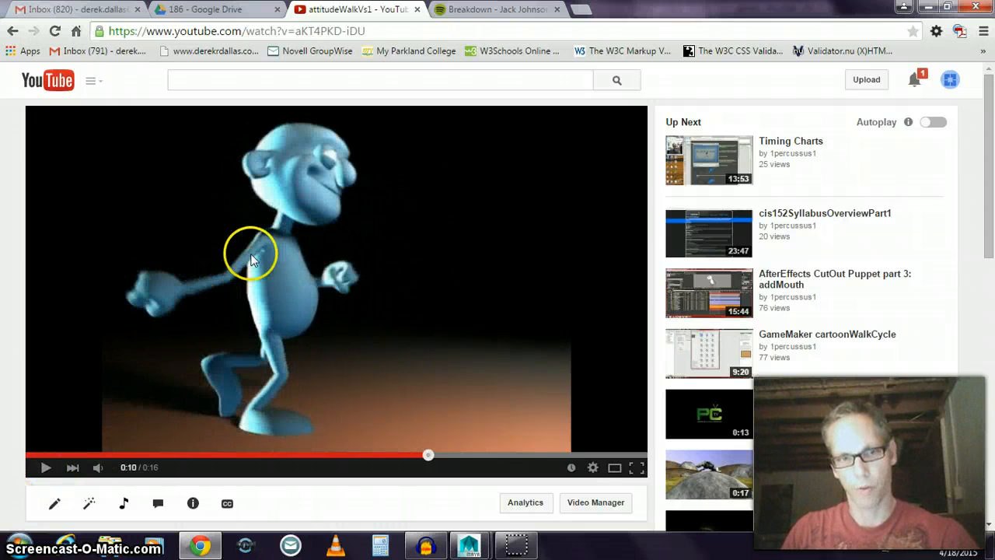
left_click(45, 467)
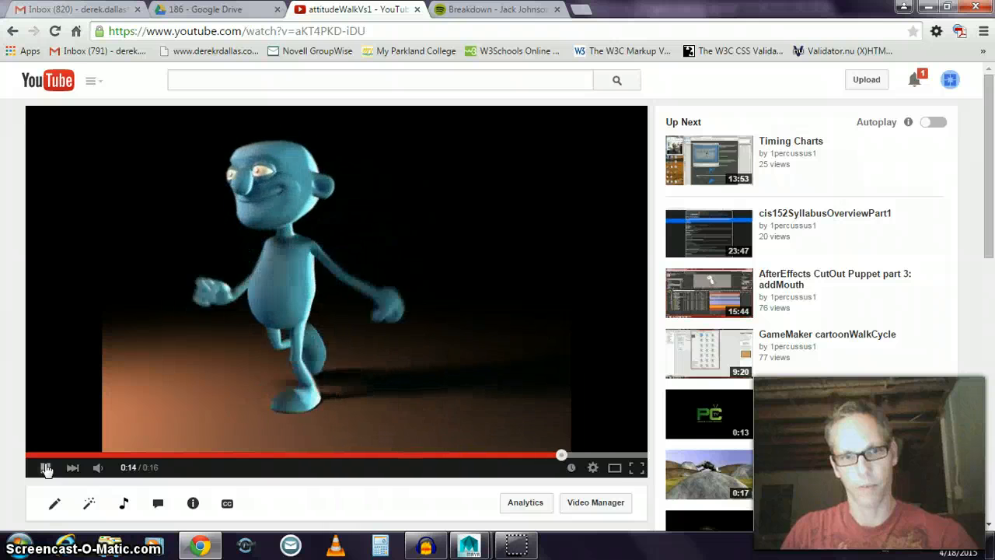
left_click(45, 468)
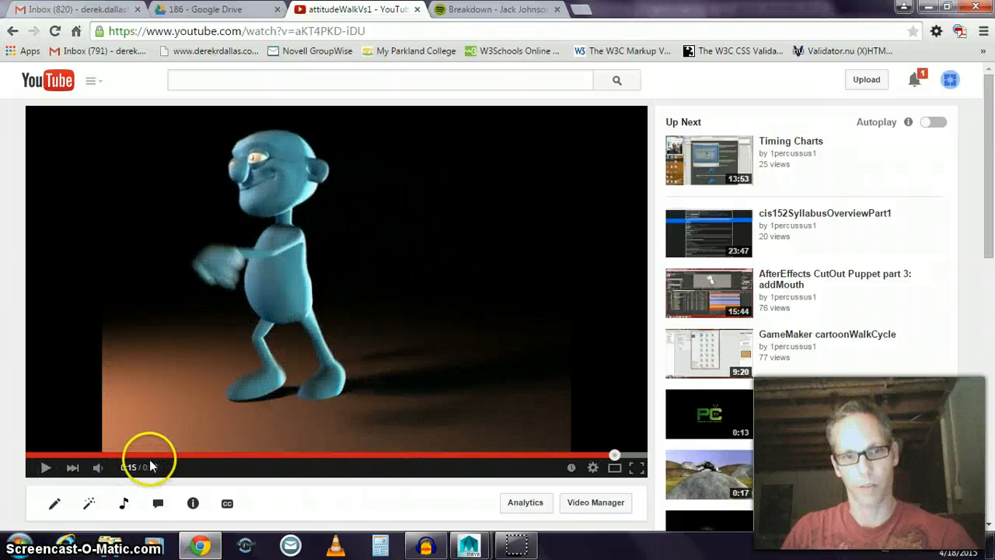
left_click(157, 455)
left_click(45, 467)
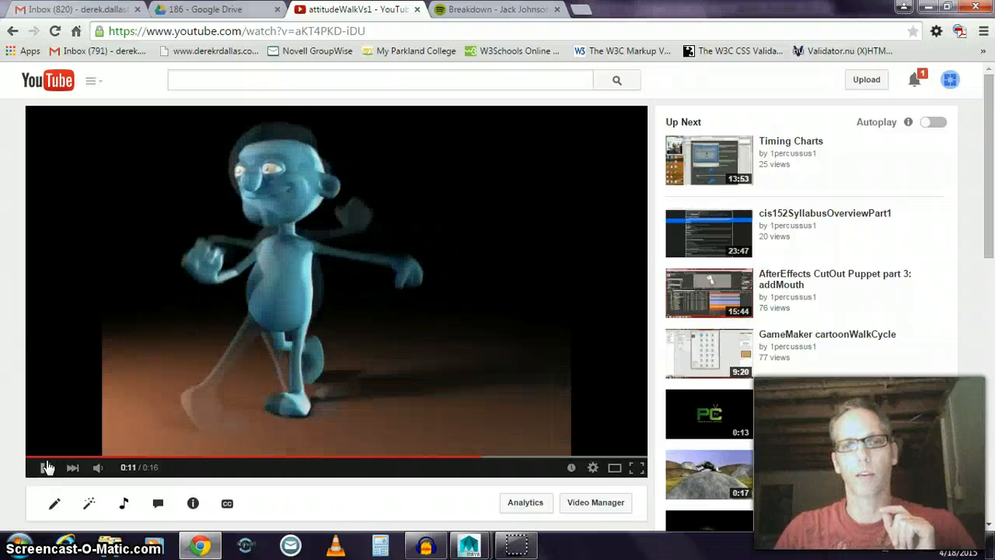
left_click(47, 466)
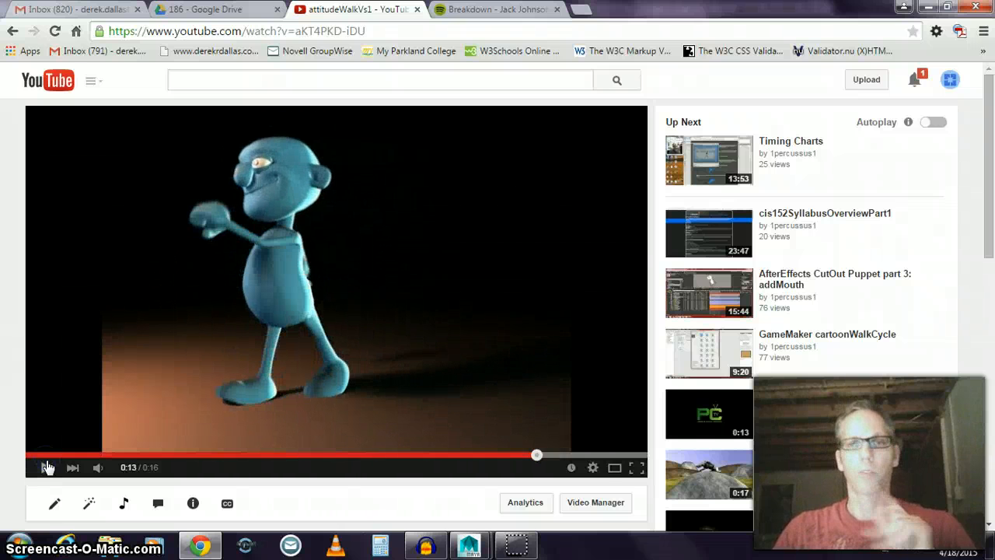
- Switch to Maya and scrub the walk cycle from frame 1 to frame 7 to check the right arm's swing
left_click(929, 9)
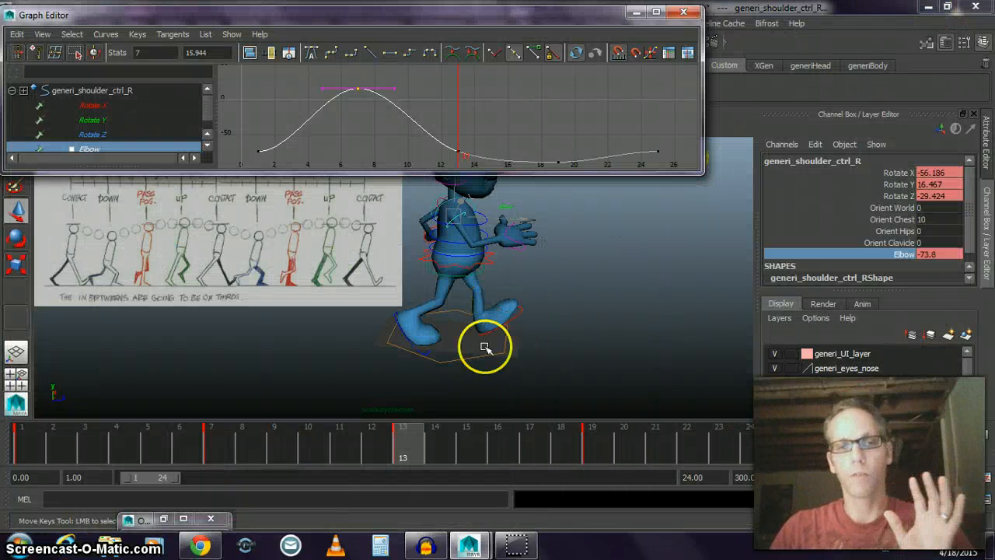
left_click(391, 455)
key("alt+shift+v")
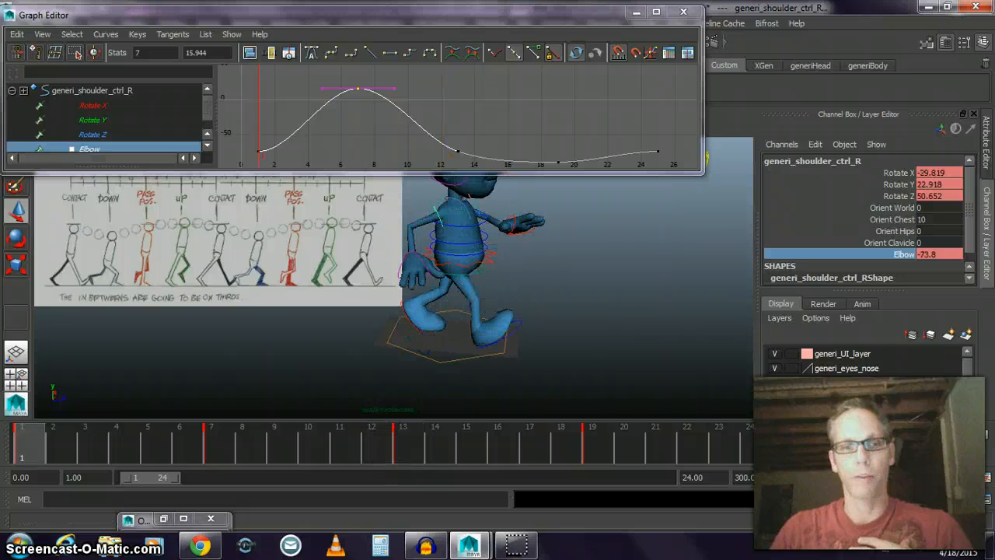
left_click_drag(58, 453, 210, 455)
- Select the right hand rotation control and rotate it to about 48.55 in Rotate Z on frame 9
left_click(397, 271)
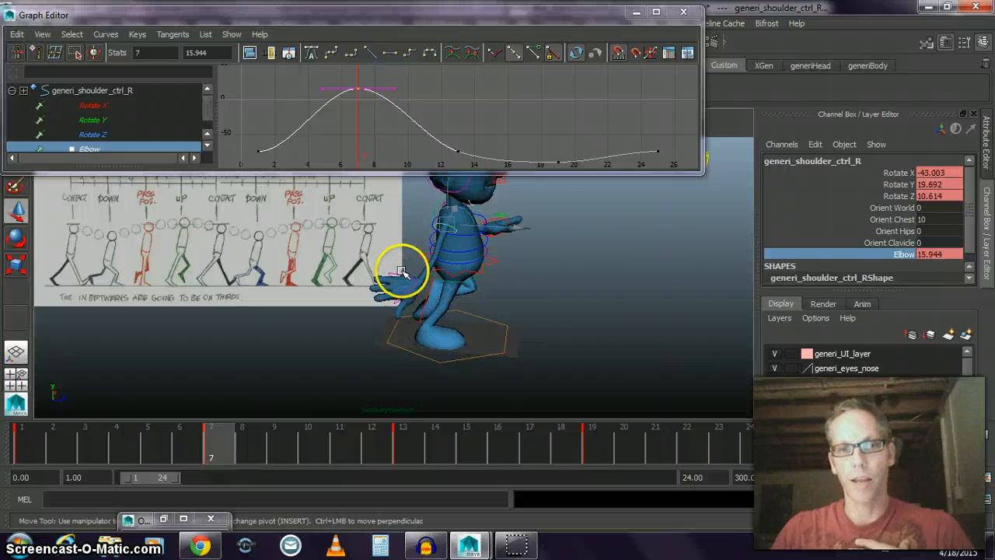
left_click_drag(87, 454, 272, 458)
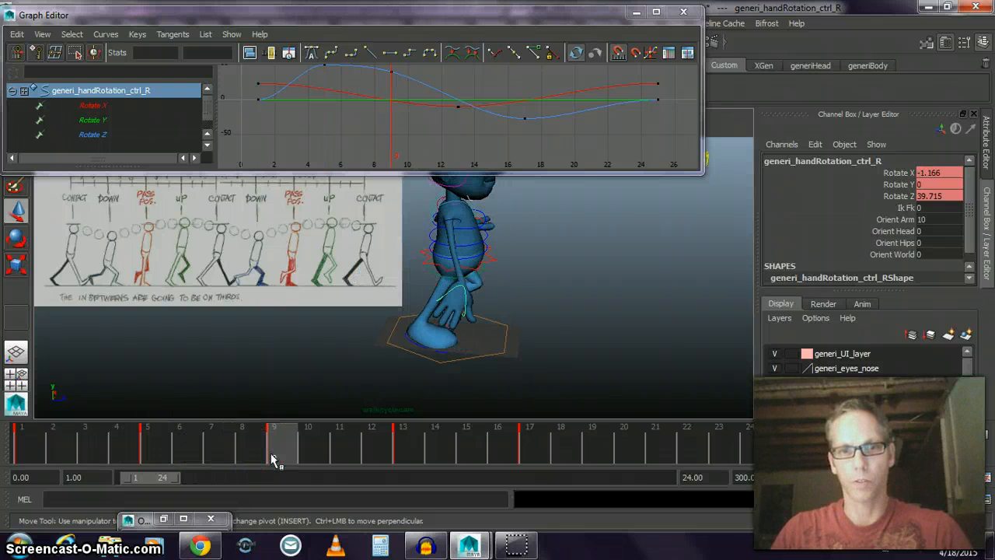
left_click(412, 330)
left_click(142, 263)
left_click(17, 241)
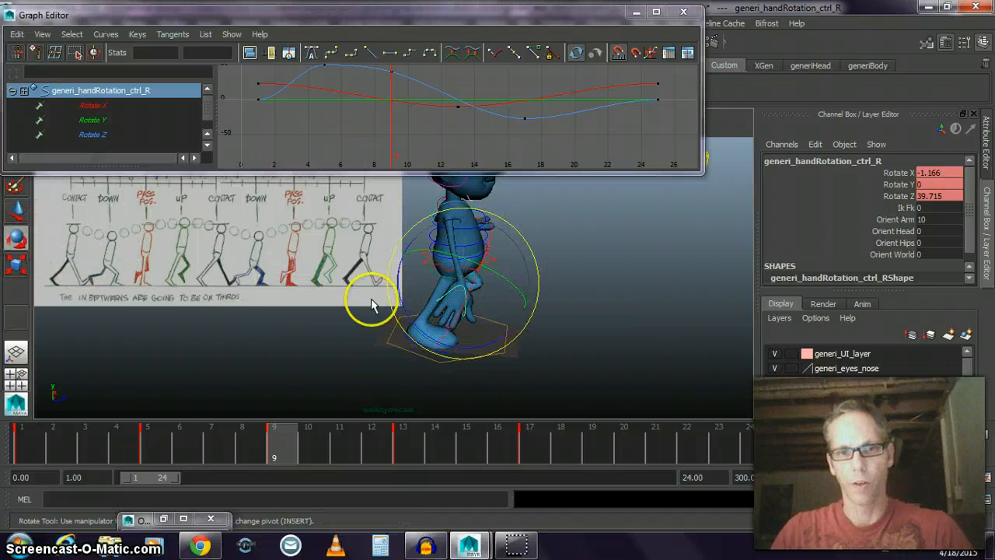
left_click_drag(411, 314, 400, 311)
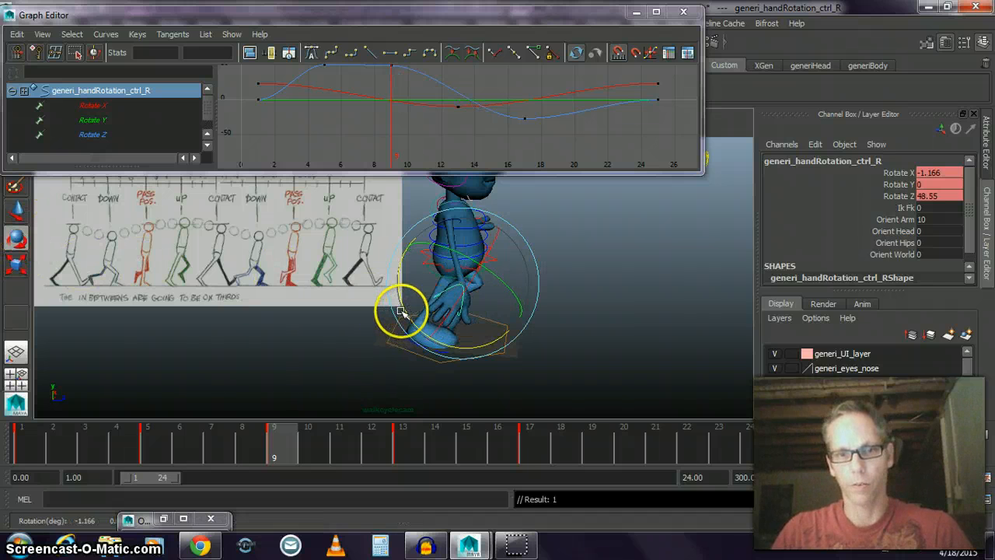
- Rotate the right hand control to about -31.185 in Rotate Z on frame 17
left_click(405, 441)
left_click_drag(470, 310, 492, 289)
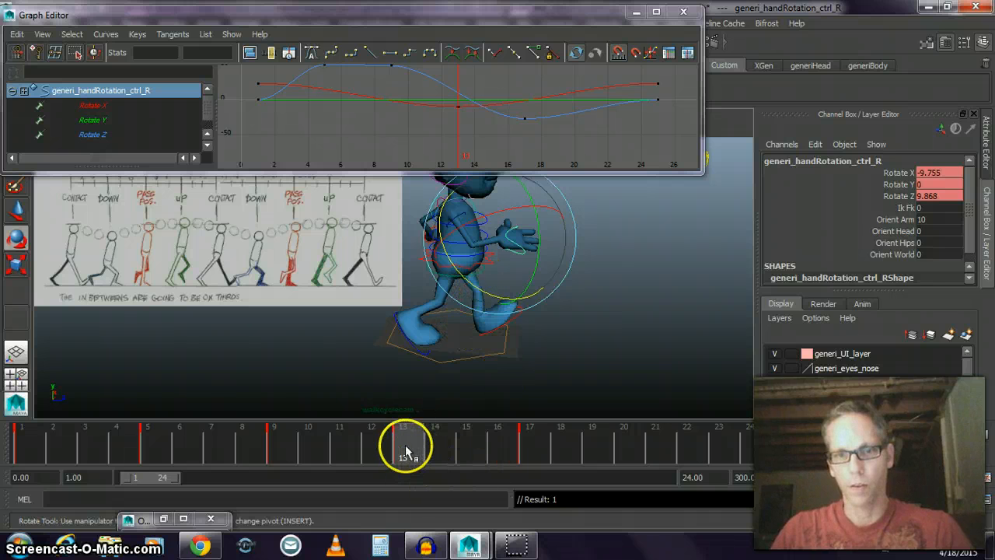
left_click_drag(404, 451, 526, 458)
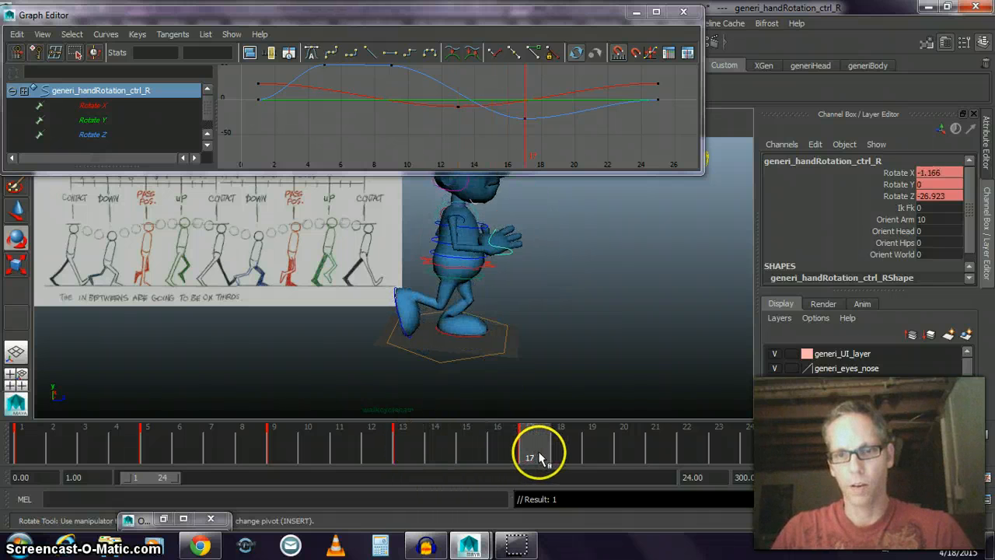
left_click_drag(467, 301, 484, 303)
left_click(486, 302)
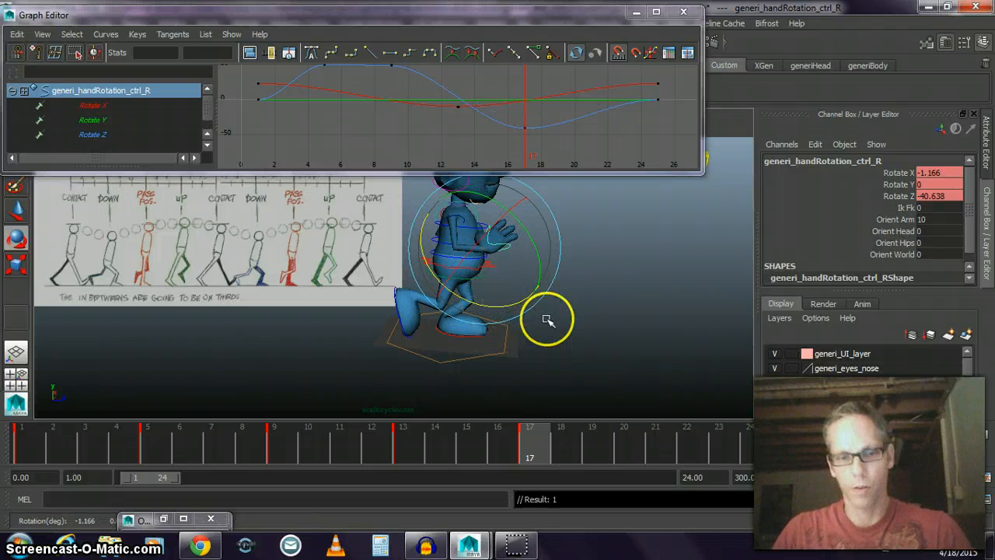
mouse_move(541, 321)
left_mouse_down("alt")
mouse_move(562, 318)
mouse_move(549, 306)
left_mouse_up("alt")
middle_click_drag(635, 321, 635, 322, "alt")
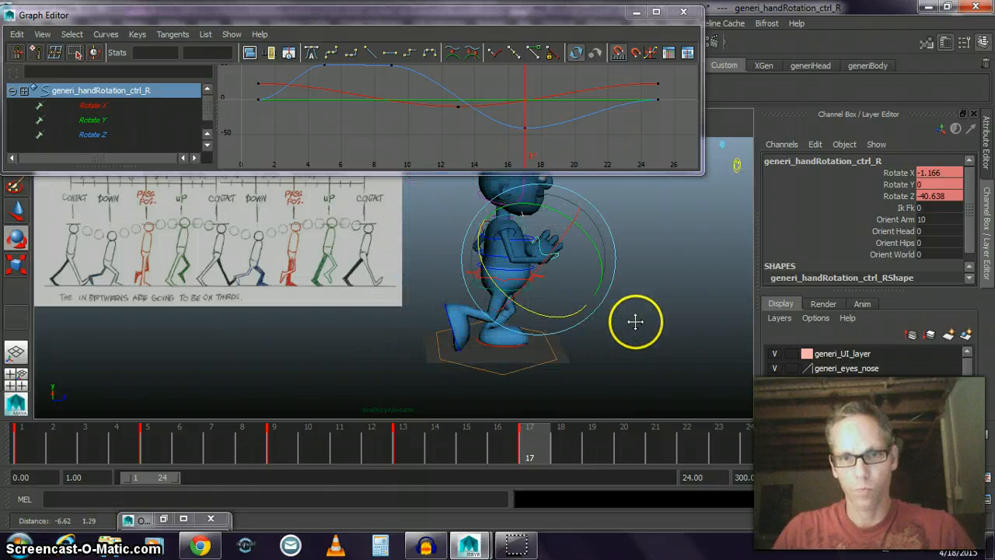
left_click_drag(548, 315, 536, 318)
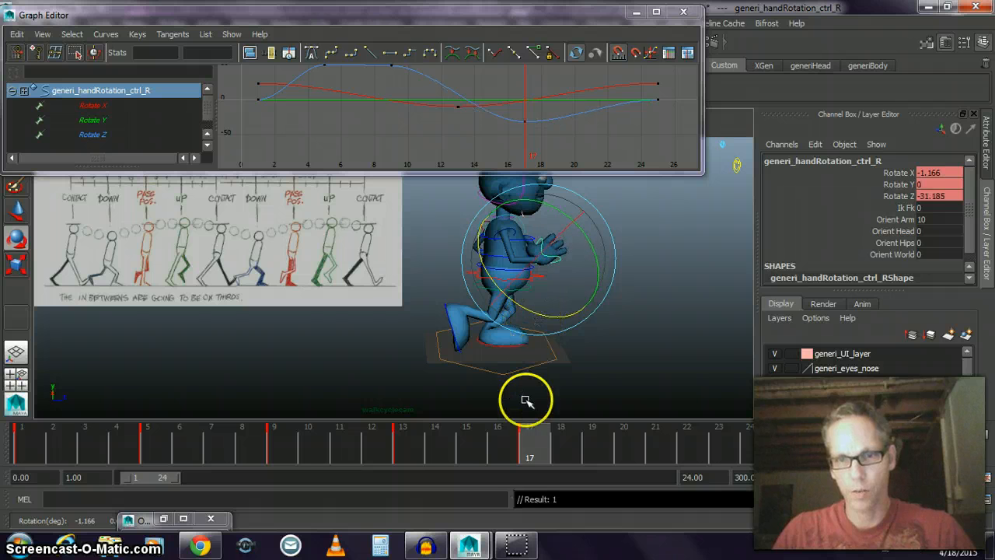
- Rotate the right hand control to about -35.509 in Rotate Z on frame 21
left_click_drag(528, 458, 678, 459)
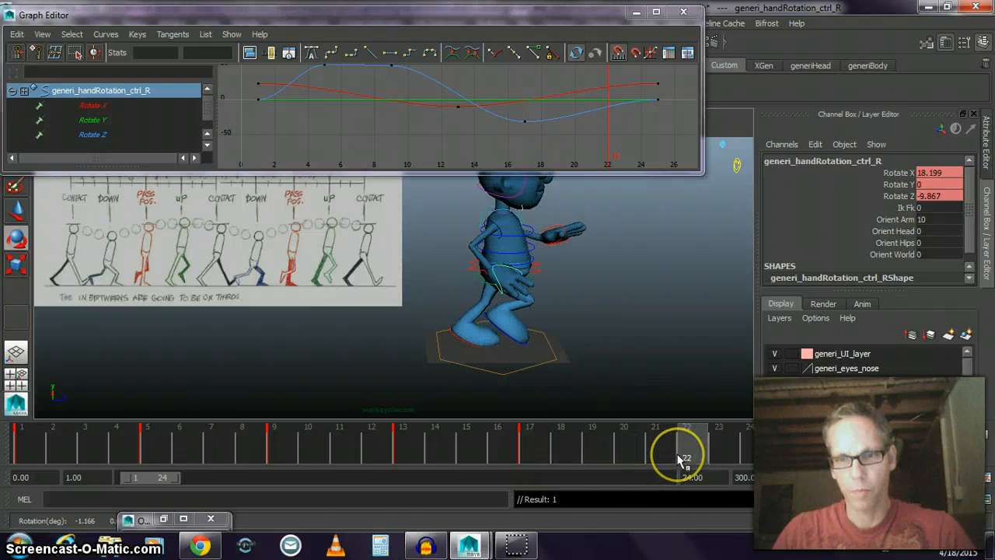
left_click(651, 459)
key("e")
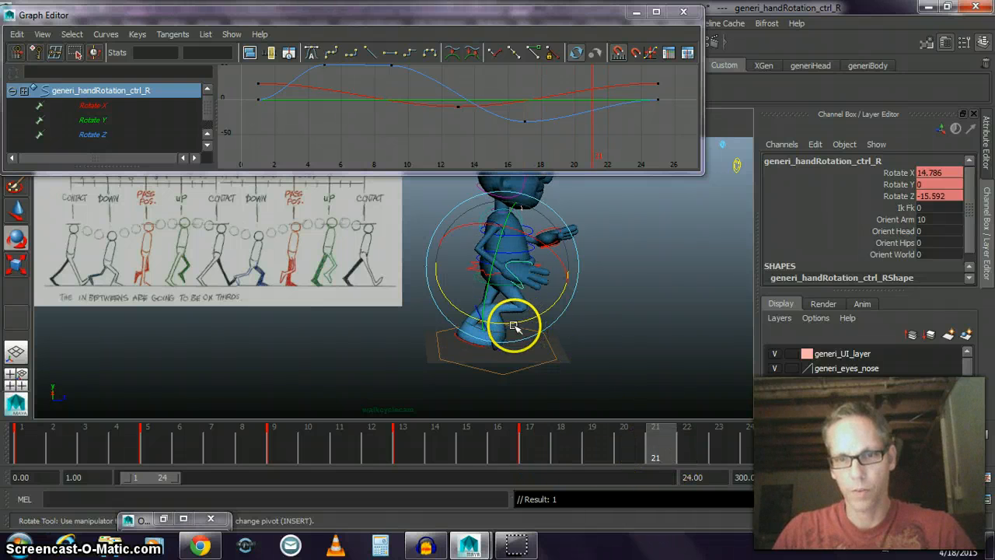
left_click_drag(513, 322, 522, 322)
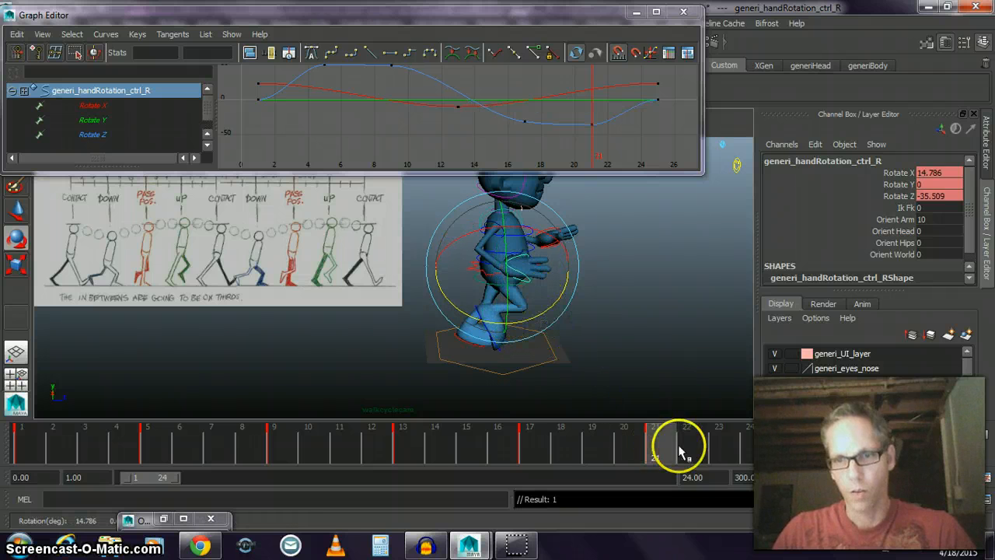
- Scrub and play back the walk cycle to review the right hand's motion, checking frames 13 and 17
left_click_drag(681, 450, 795, 463)
mouse_move(858, 467)
left_mouse_down()
mouse_move(635, 450)
mouse_move(137, 442)
mouse_move(490, 462)
mouse_move(788, 511)
left_mouse_up()
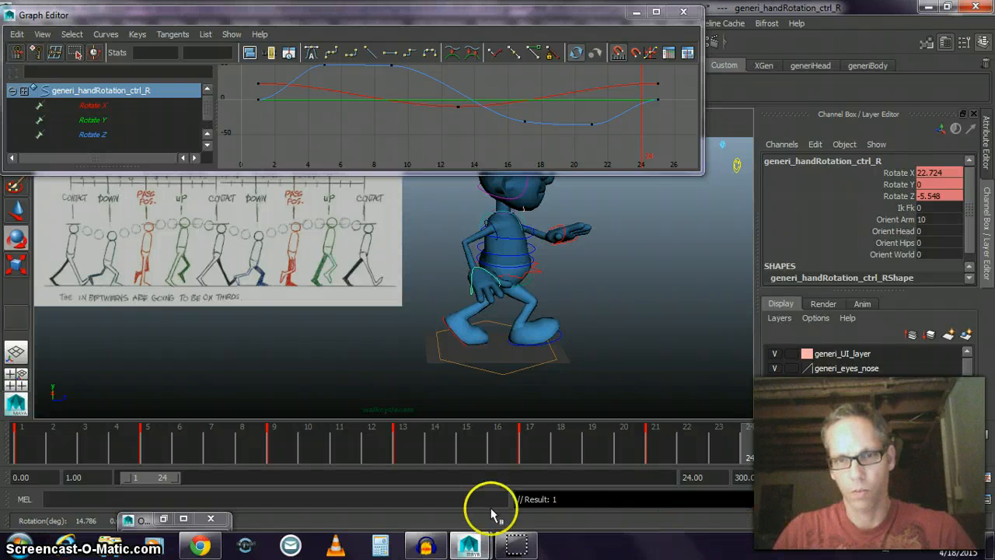
left_click_drag(492, 513, 28, 458)
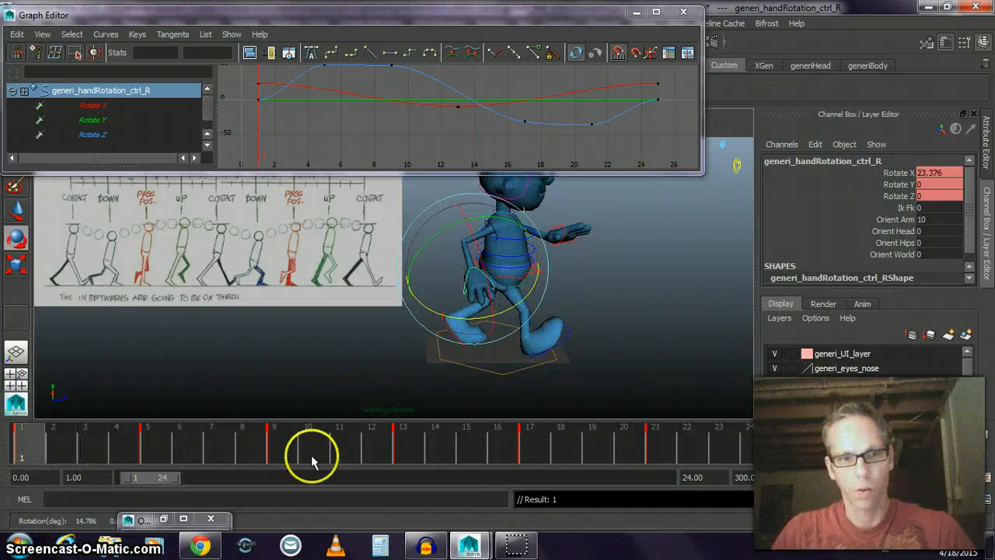
left_click(922, 427)
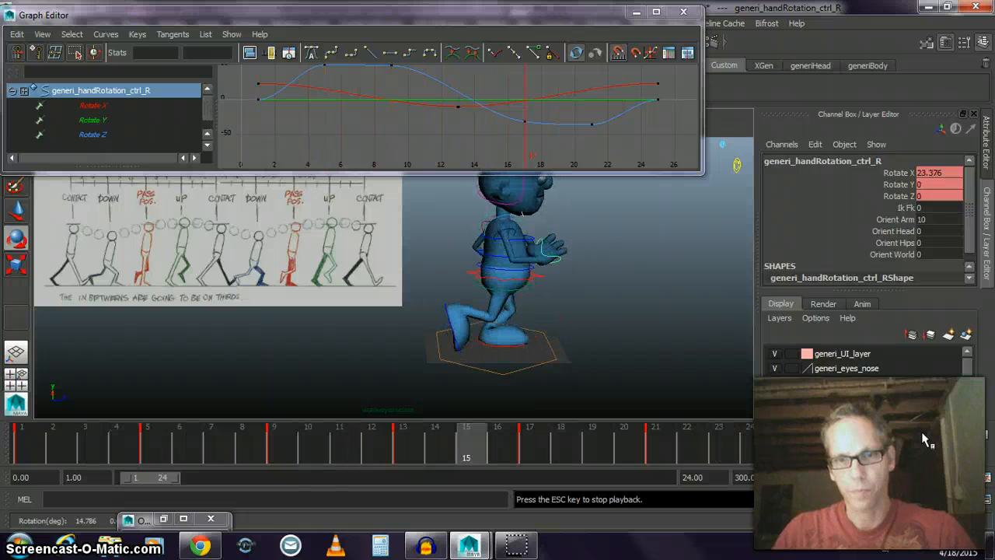
left_click(428, 485)
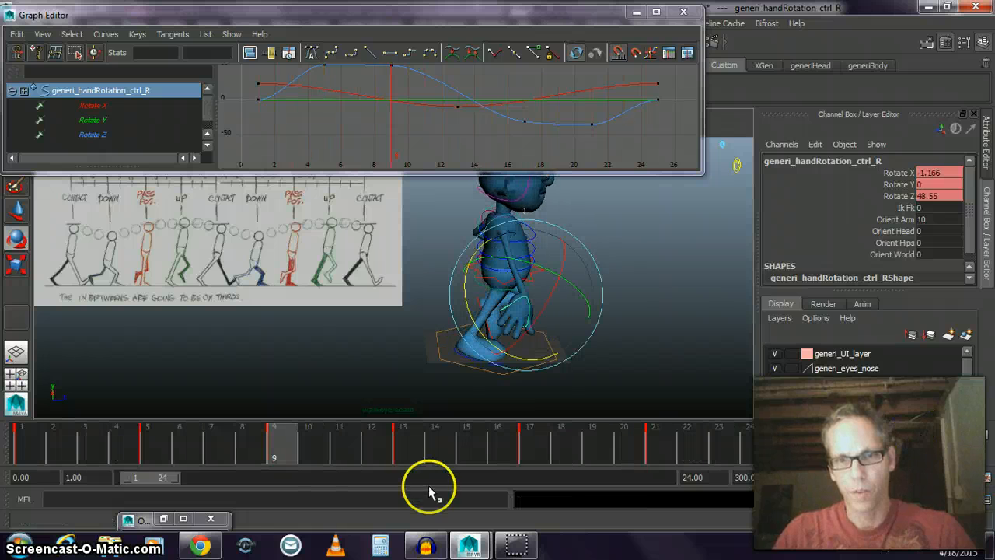
left_click(401, 447)
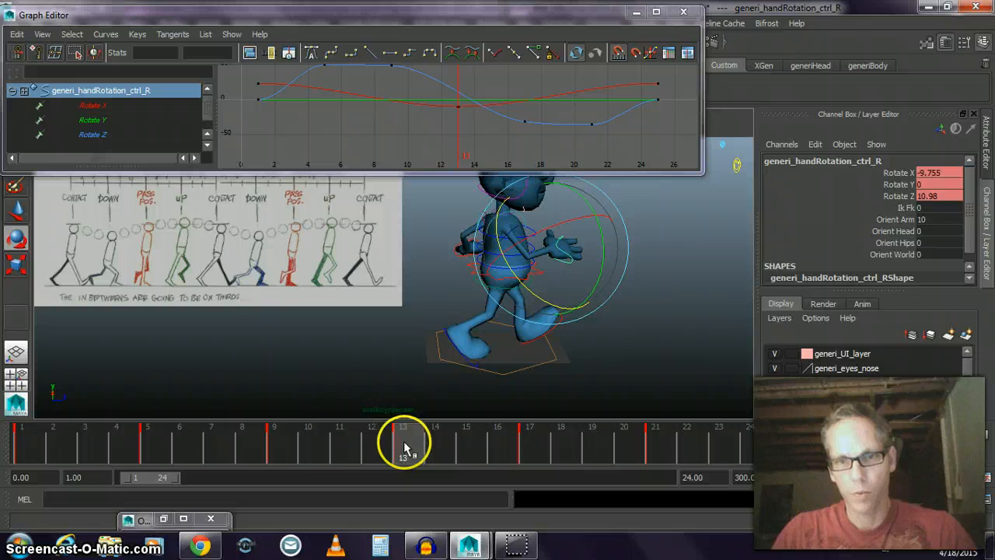
left_click(534, 448)
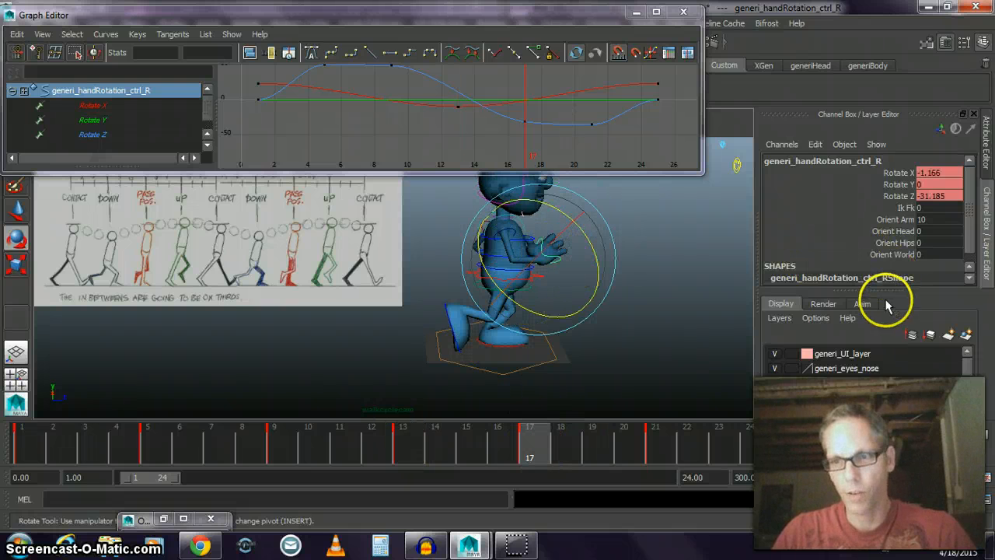
- Set the right shoulder control's Elbow value to about -52.9 on frame 19 and key it
left_click(666, 246)
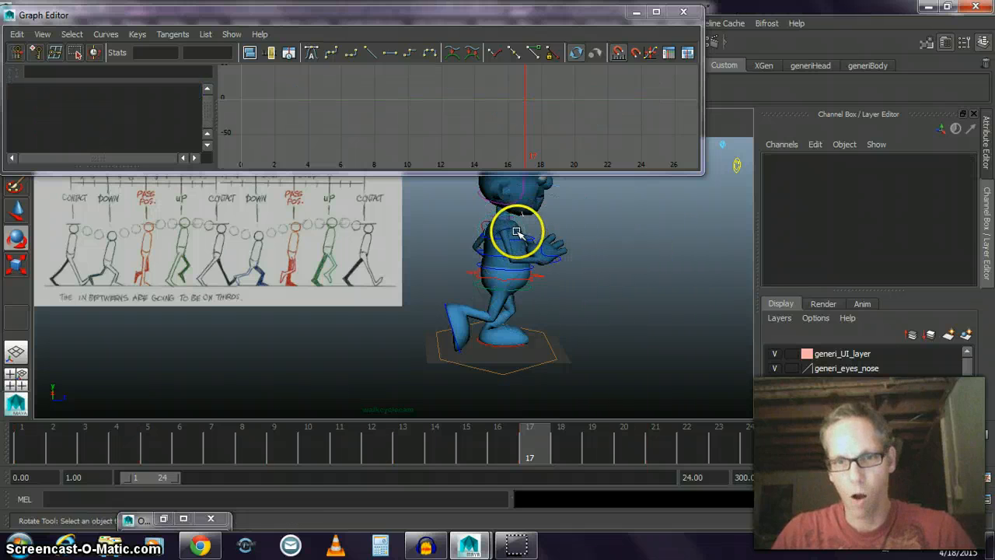
left_click(517, 231)
left_click(902, 257)
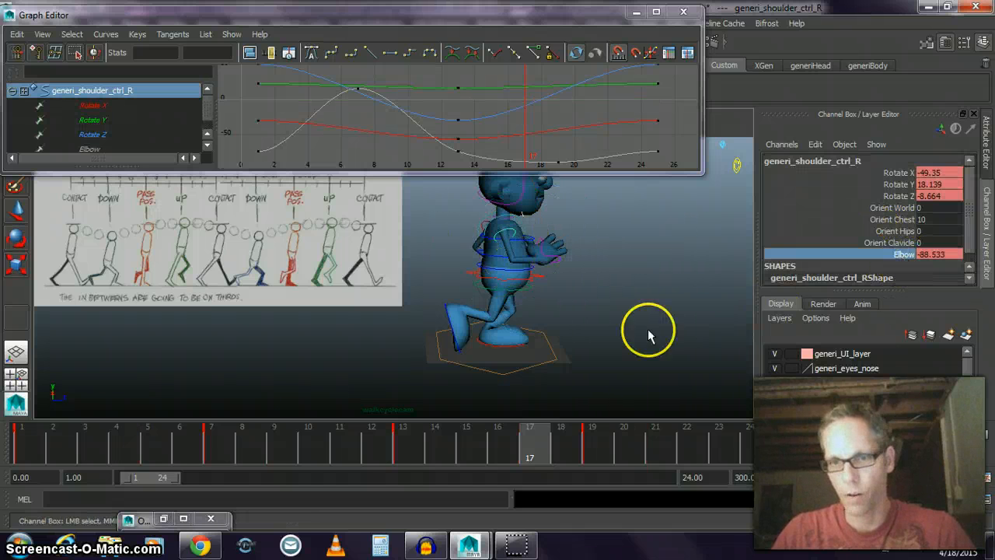
left_click_drag(558, 447, 604, 454)
middle_click_drag(574, 336, 595, 337)
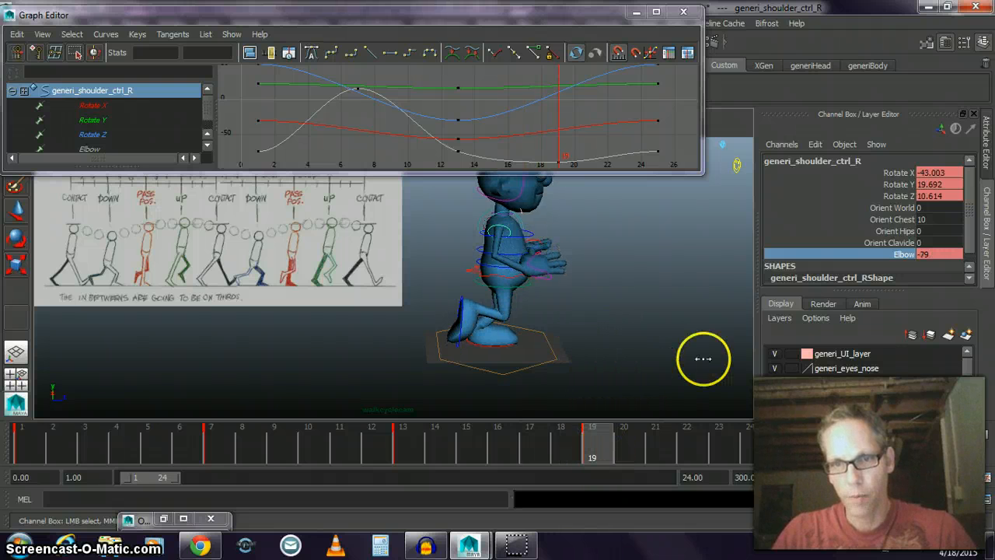
key("s")
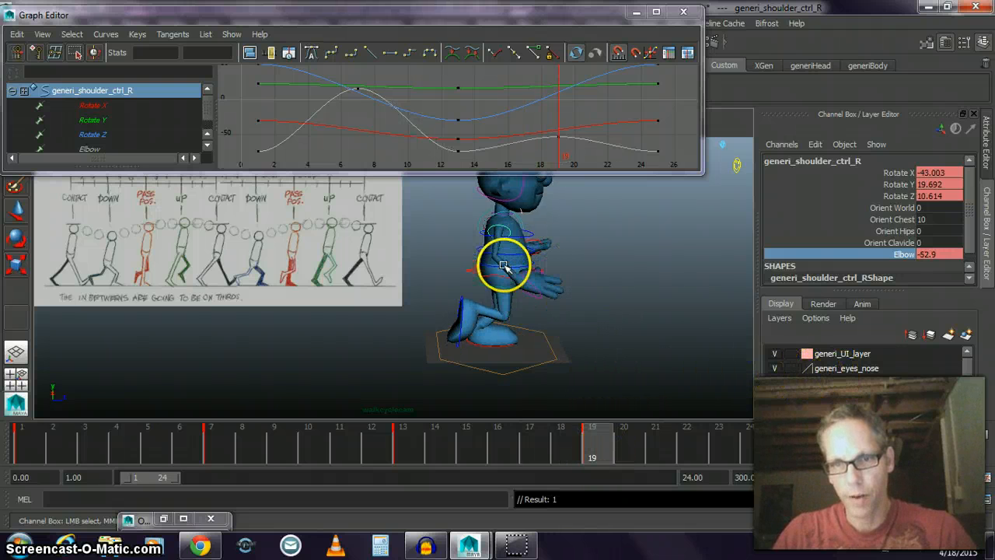
- Set the right shoulder control's Elbow value to about -26.2 on frame 19 and key it
key("alt+v")
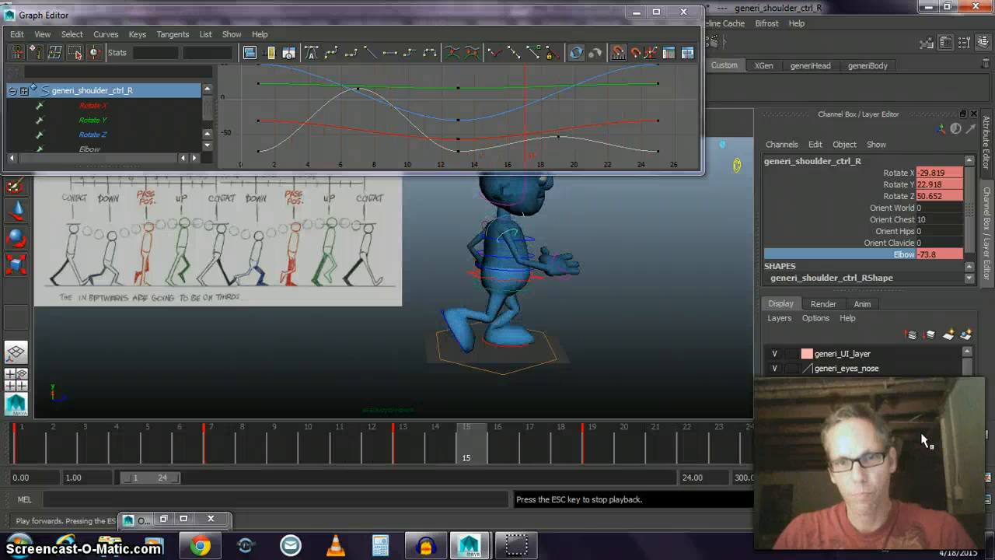
left_click(681, 455)
left_click(593, 447)
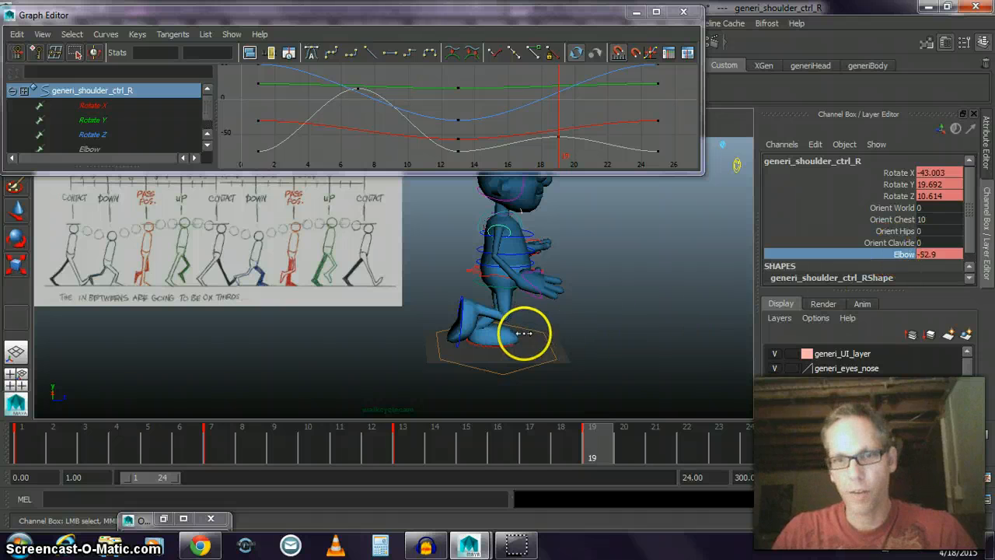
middle_click_drag(524, 335, 715, 347)
key("s")
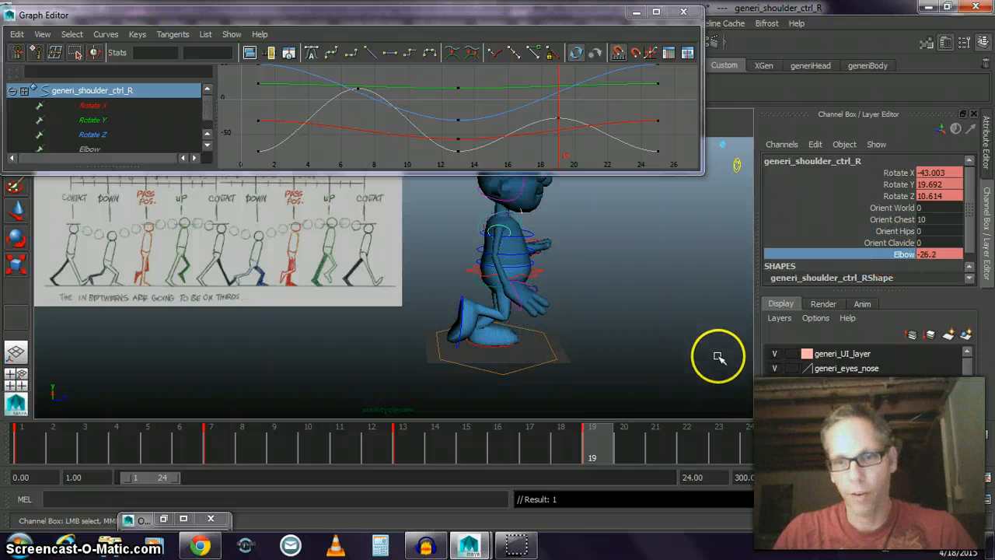
- Review the elbow motion, isolate the Elbow curve, and set Elbow to about -52.7 on frame 19
left_click(922, 443)
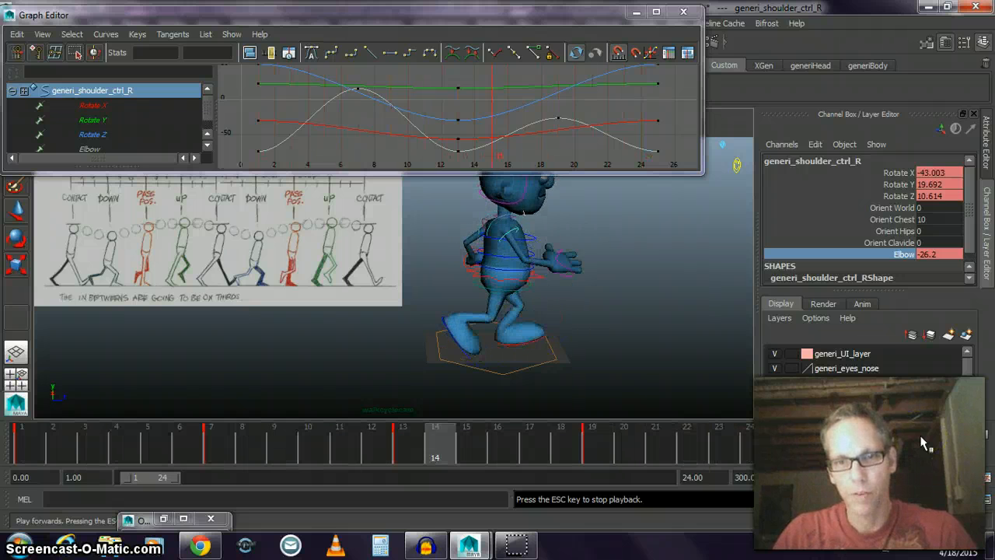
left_click(579, 447)
left_click_drag(579, 447, 604, 442)
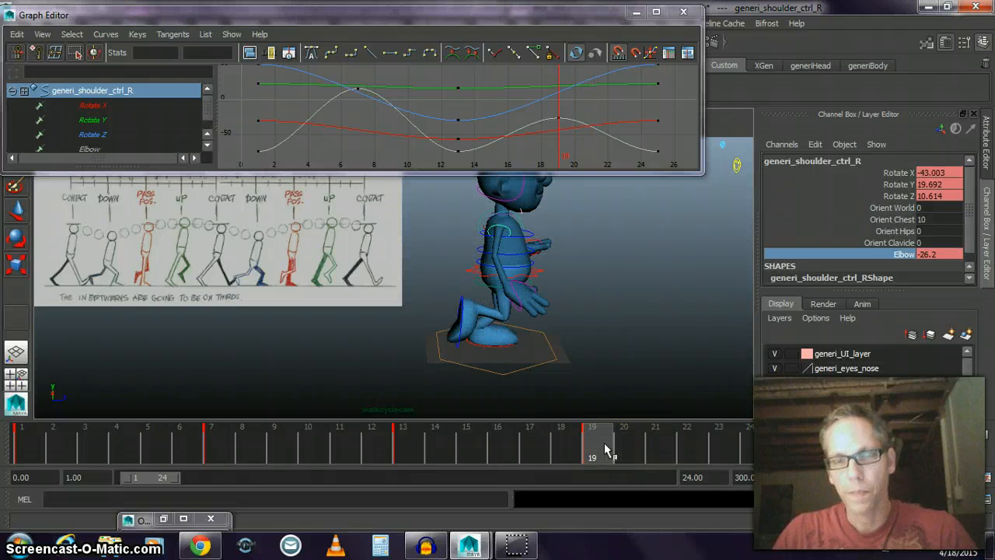
left_click(241, 269)
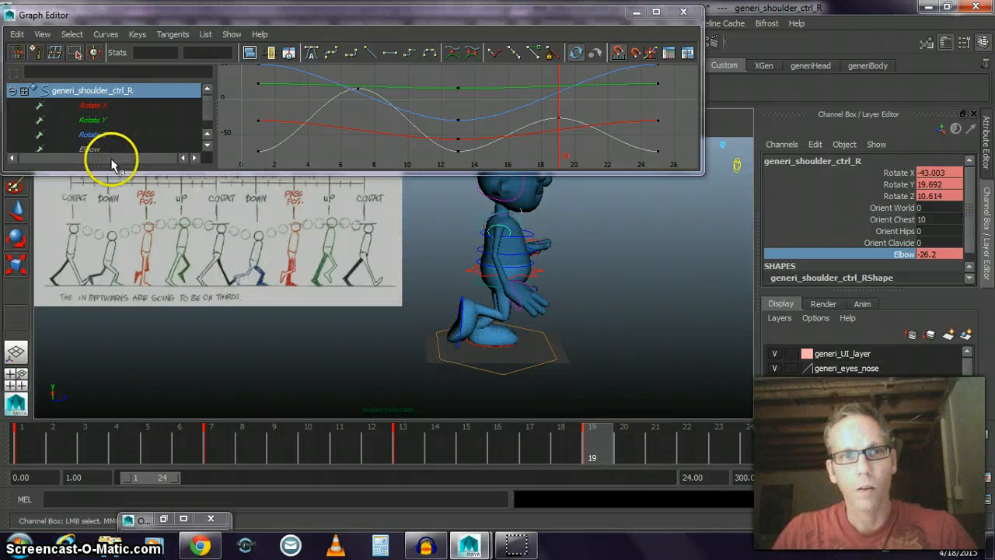
left_click(92, 150)
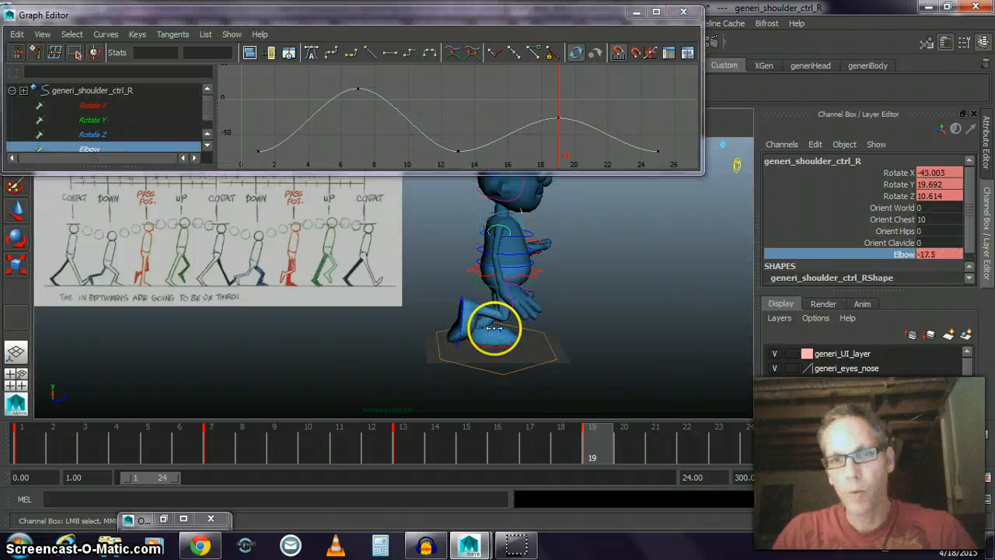
middle_click_drag(493, 338, 261, 305)
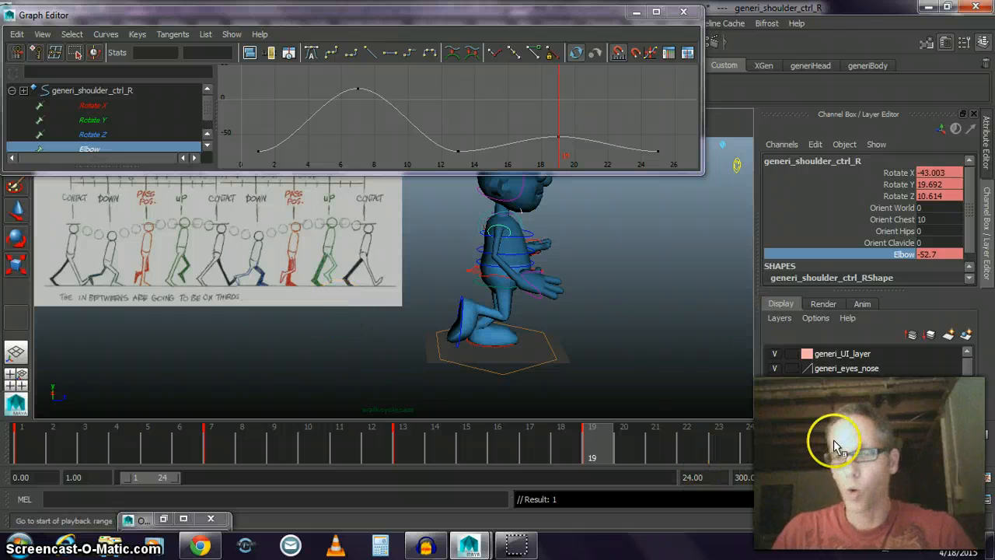
- Play back and scrub the walk cycle from side and front three-quarter views to examine the right arm's swing
left_click(913, 441)
left_click(919, 442)
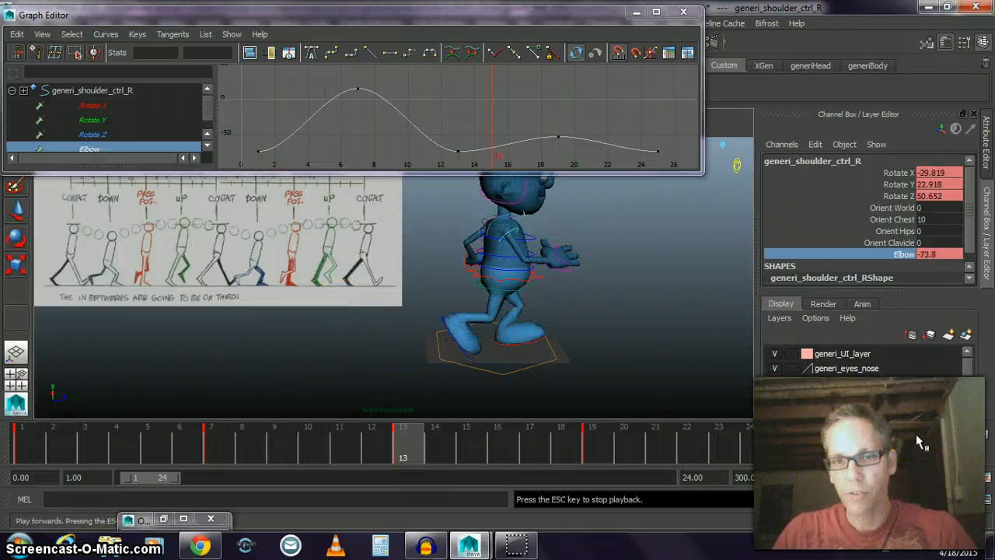
left_click(916, 437)
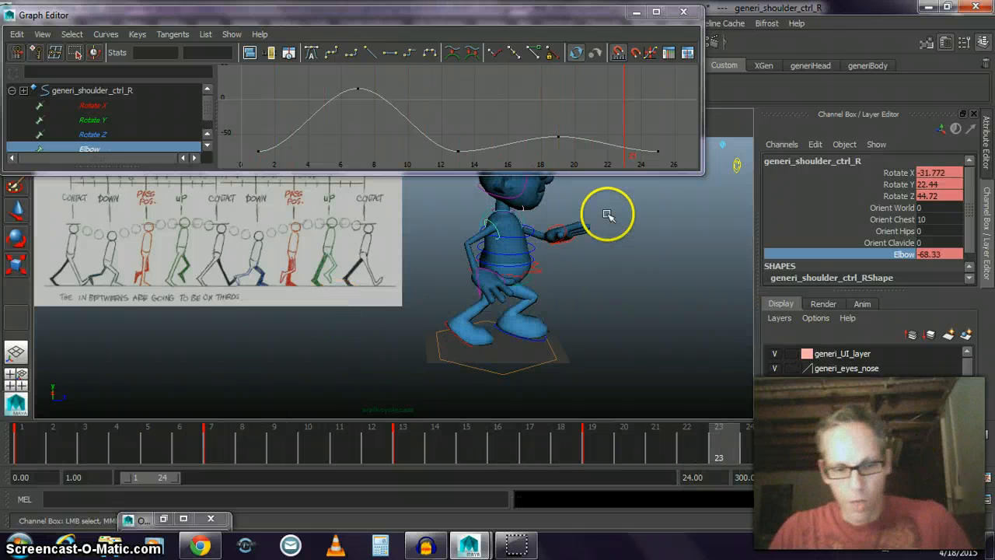
left_click_drag(583, 218, 584, 311, "alt")
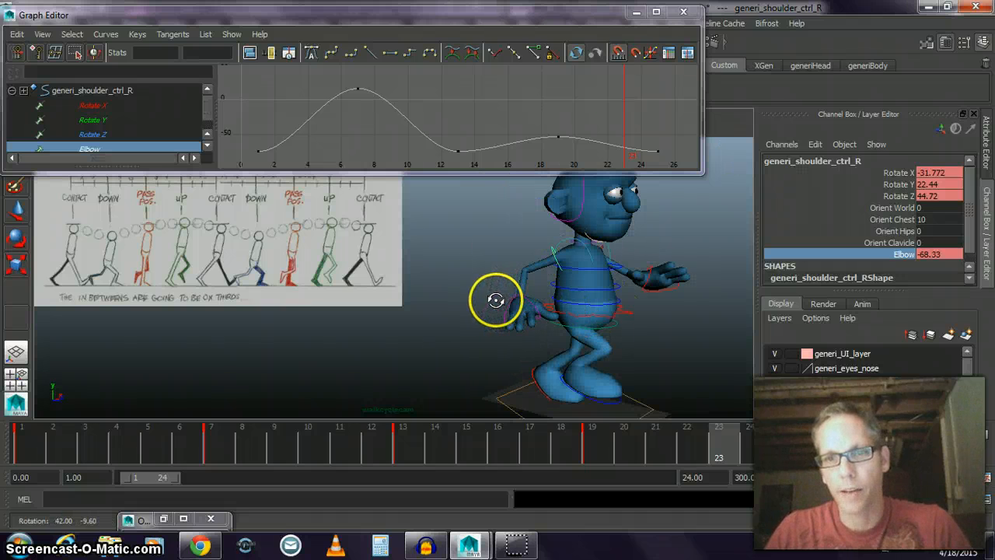
left_click_drag(486, 300, 479, 295, "alt")
left_click_drag(608, 260, 573, 273, "alt")
left_click(636, 12)
left_click_drag(617, 233, 565, 266, "alt")
scroll(486, 261, "down", 3)
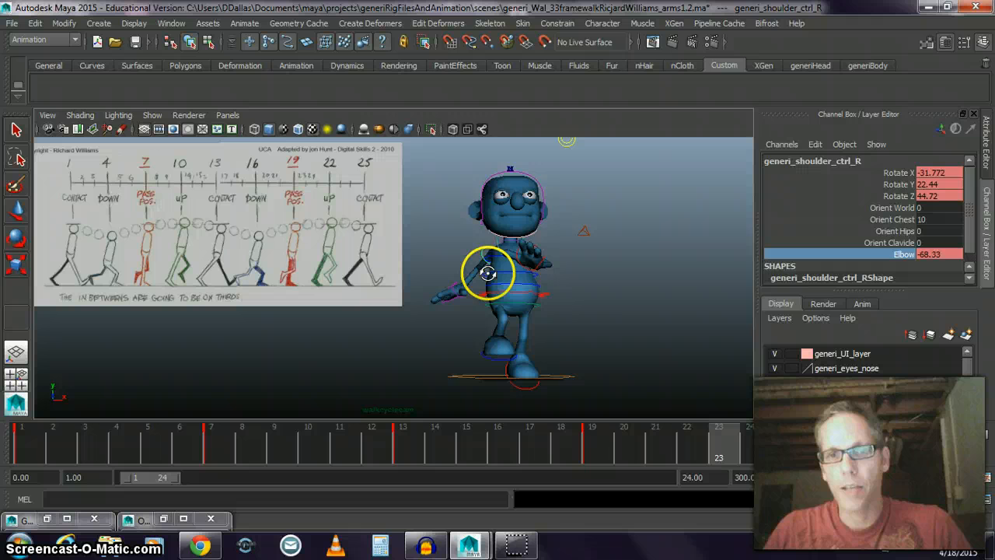
left_click_drag(488, 273, 508, 278, "alt")
left_click(921, 440)
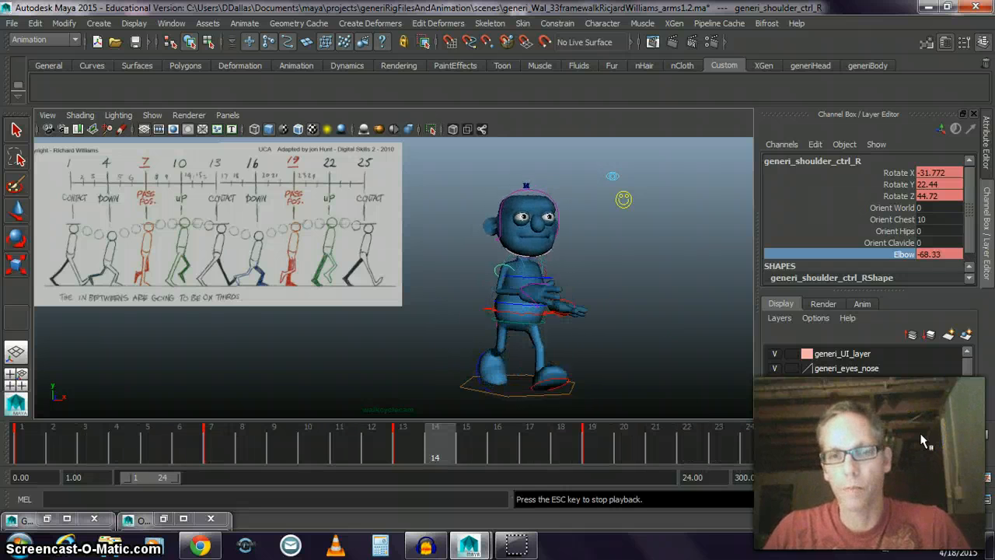
left_click(826, 442)
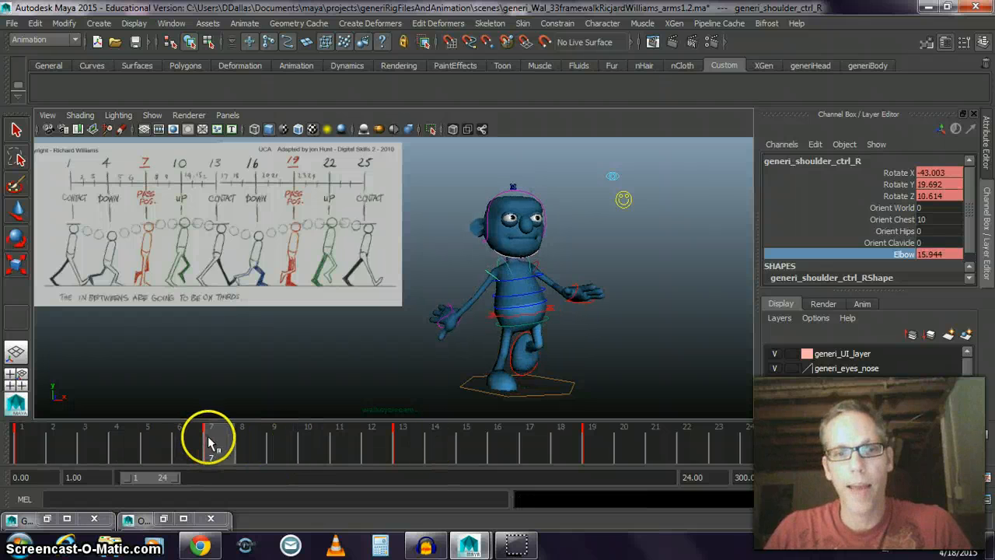
left_click_drag(80, 438, 470, 460)
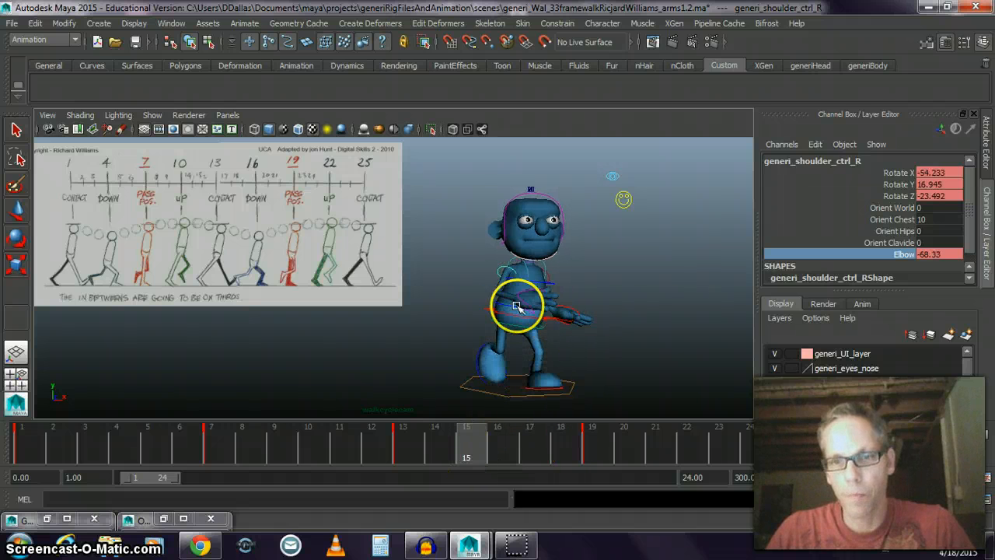
- Rotate the right hand control to about -43.371 in Rotate Z on frame 15, and adjust its rotation on frame 11
left_click(526, 332)
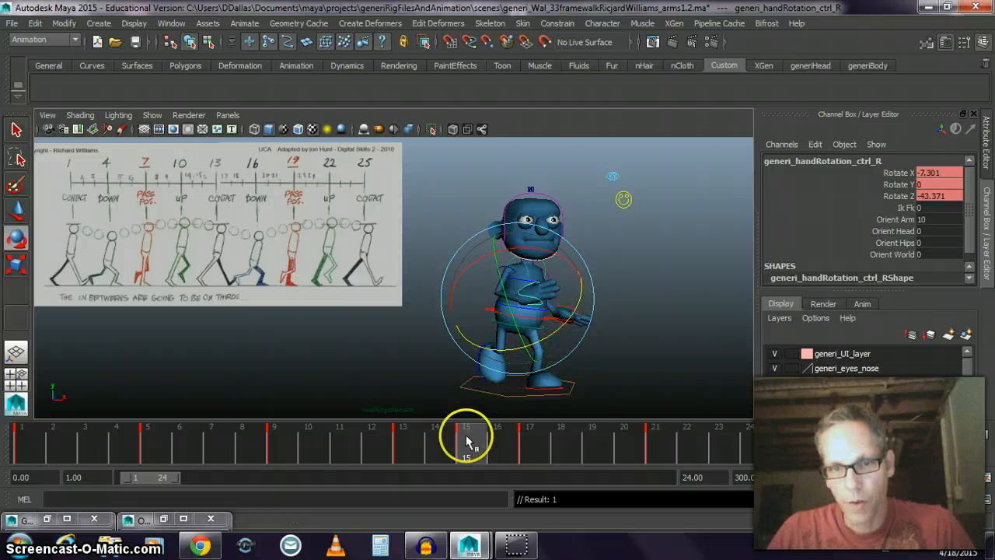
left_click_drag(469, 445, 342, 444)
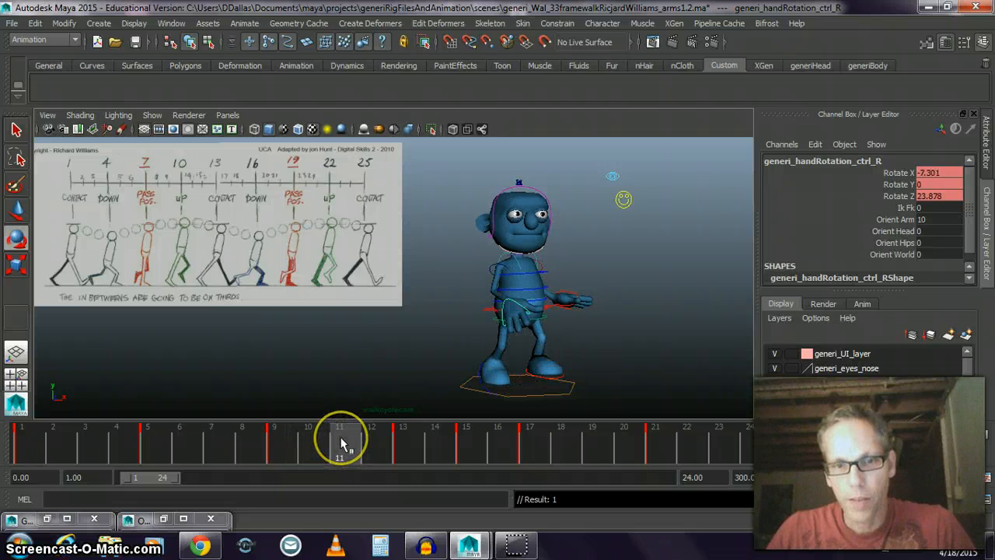
key("e")
left_click_drag(562, 309, 541, 332)
left_click_drag(350, 443, 803, 472)
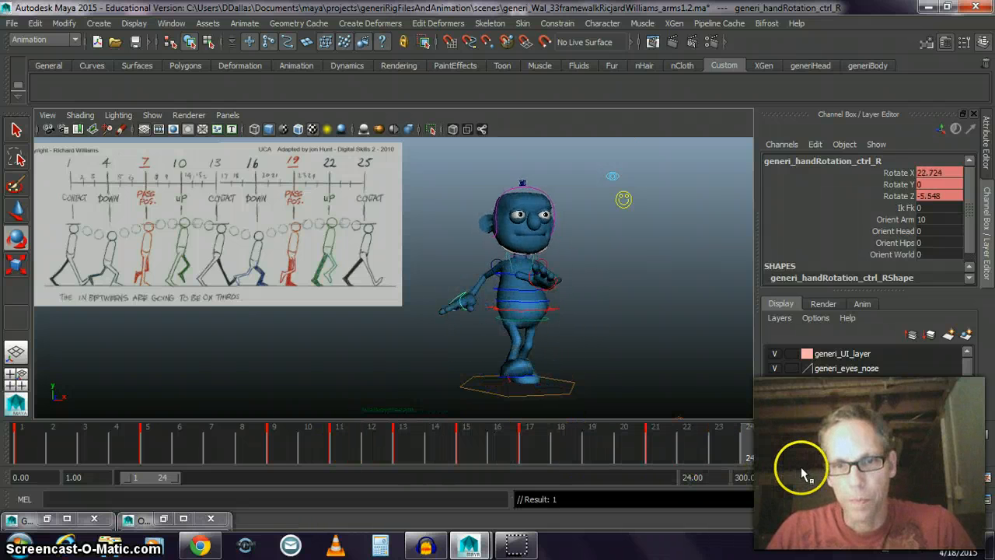
key("alt+v")
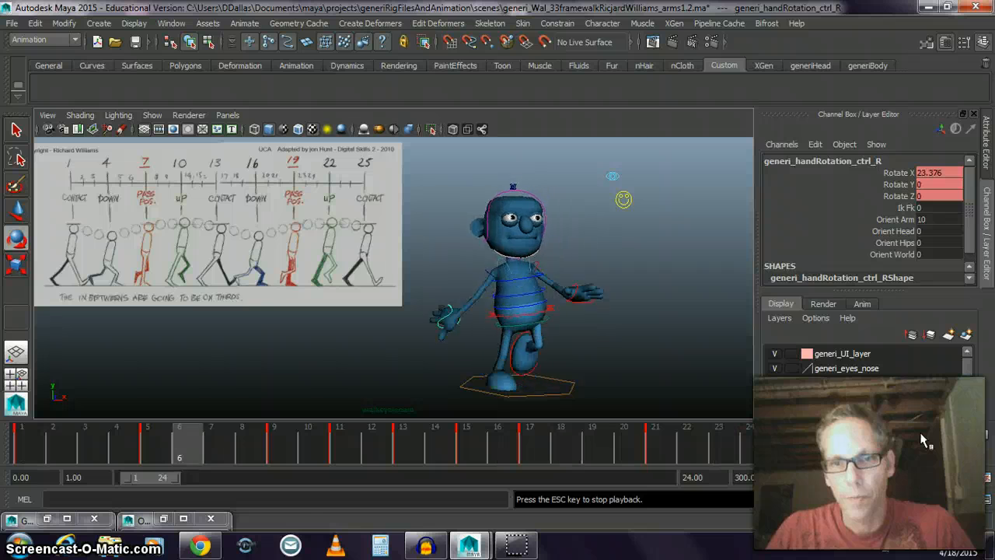
left_click(642, 271)
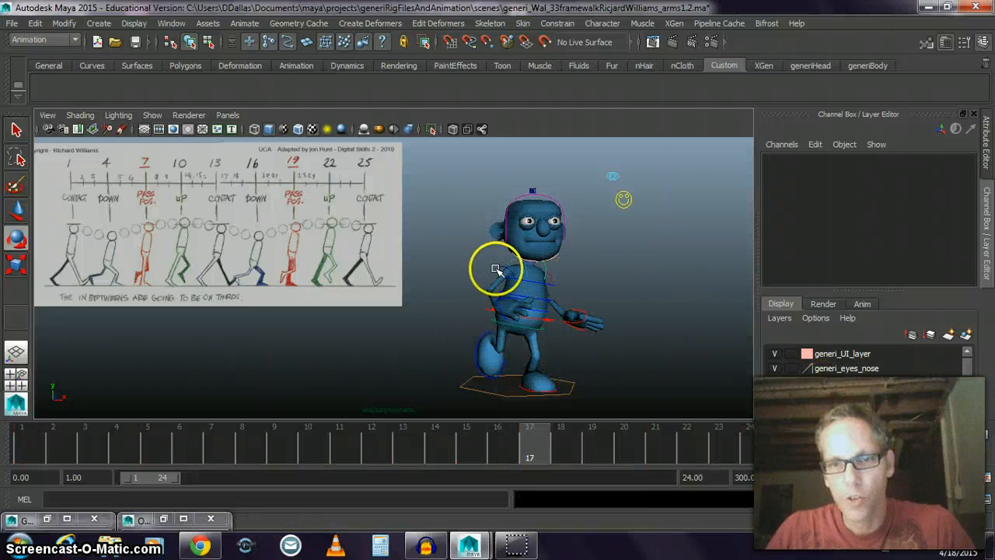
- Apply clamped tangents to the right shoulder control's Rotate X, Y and Z keys in the Graph Editor
left_click(502, 268)
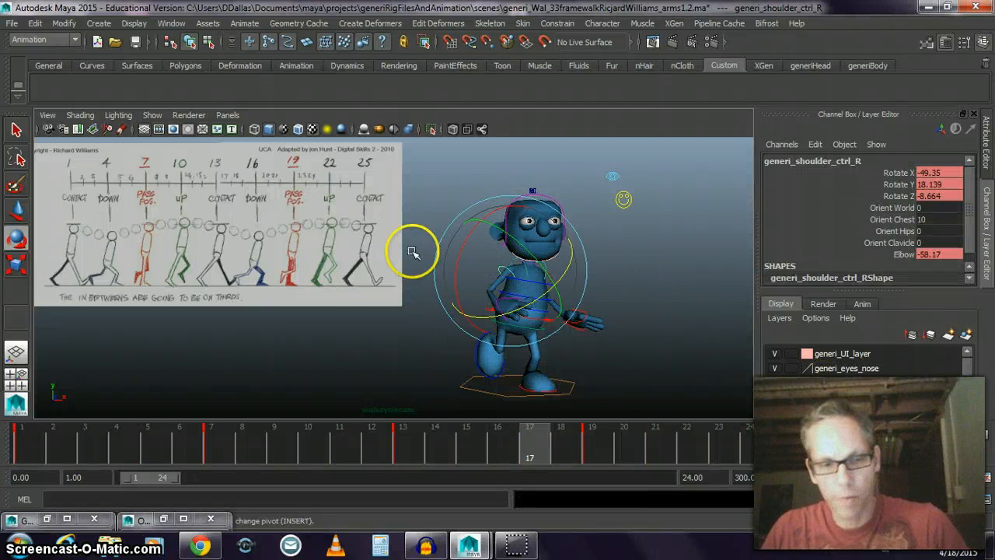
left_click(71, 515)
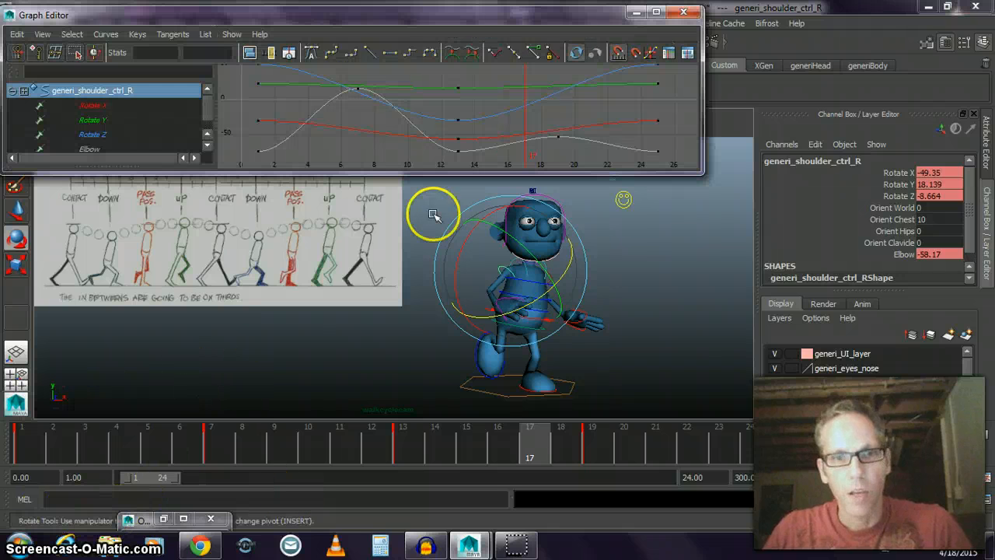
key("f")
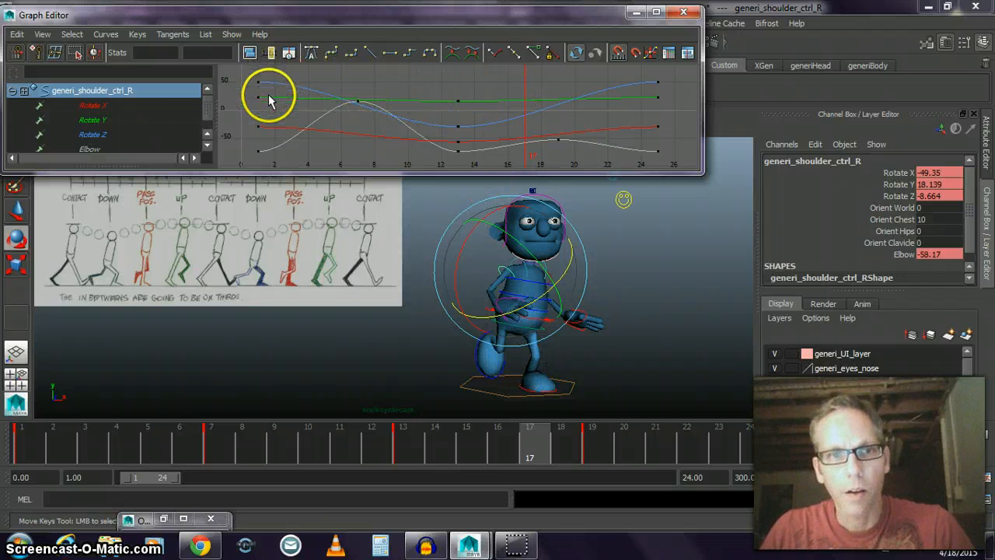
left_click_drag(272, 130, 271, 129)
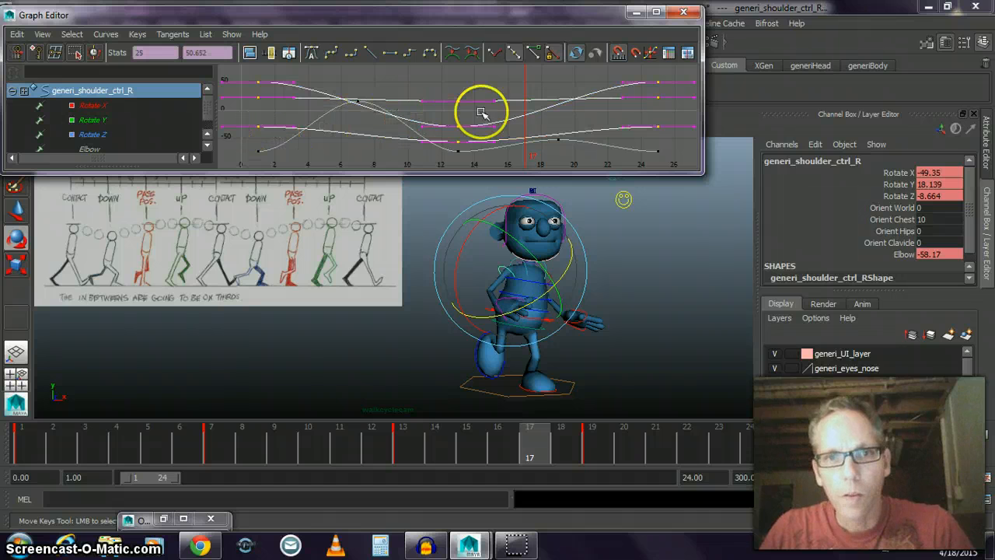
left_click(390, 52)
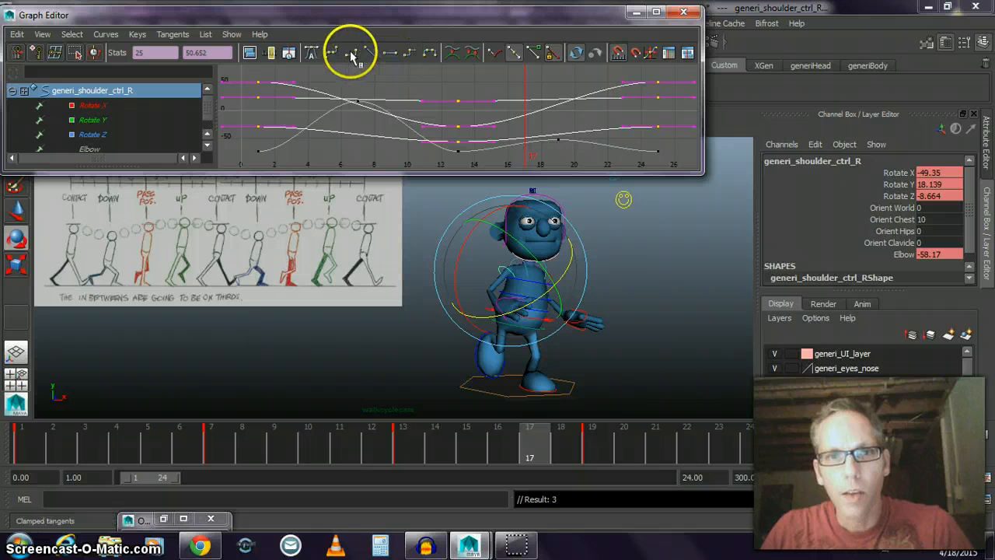
left_click(351, 53)
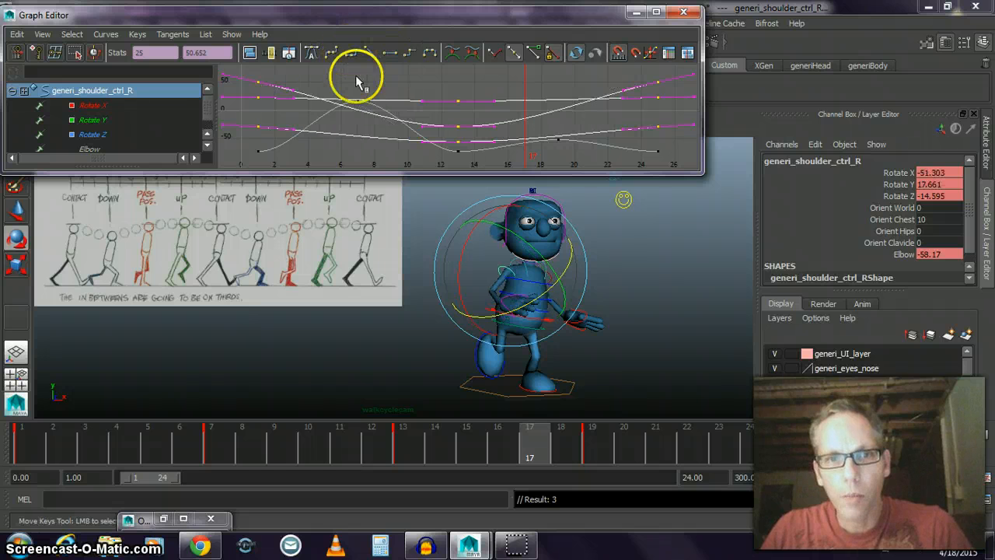
- Deselect the shoulder control, then scrub and play back the walk cycle to check the smoothness of the arm swing
left_click(847, 439)
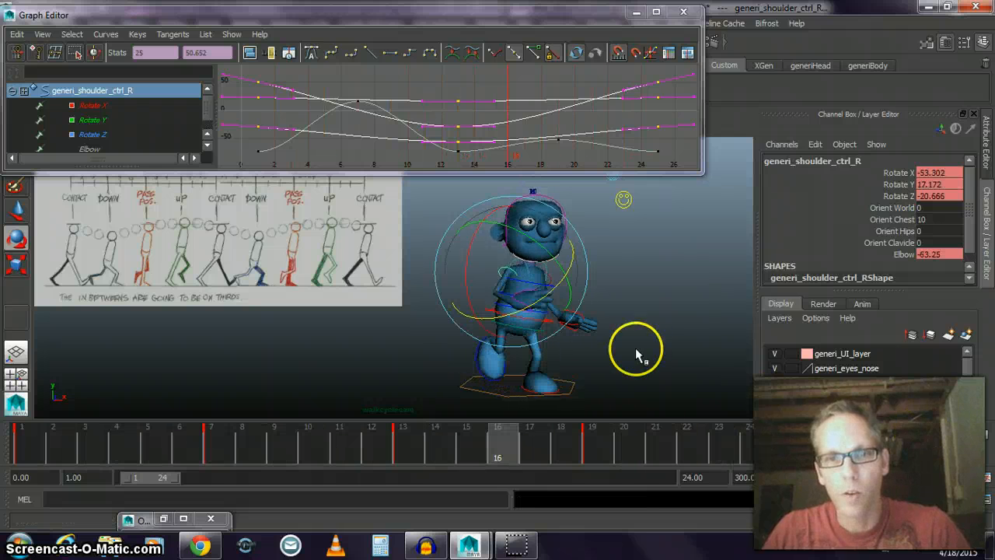
left_click(655, 333)
mouse_move(751, 448)
left_mouse_down()
mouse_move(12, 447)
mouse_move(84, 435)
mouse_move(4, 443)
mouse_move(152, 437)
mouse_move(556, 454)
left_mouse_up()
left_click_drag(678, 459, 793, 461)
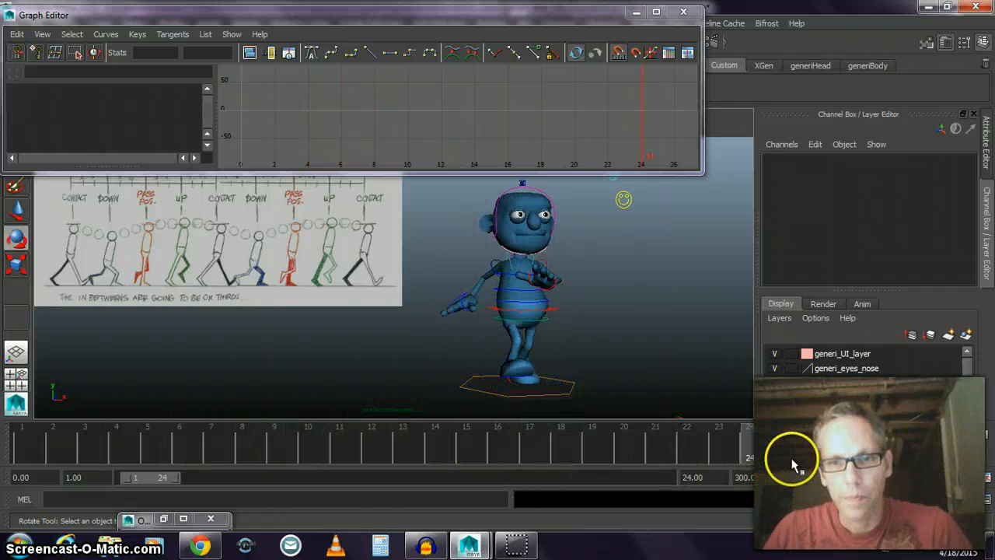
left_click(915, 436)
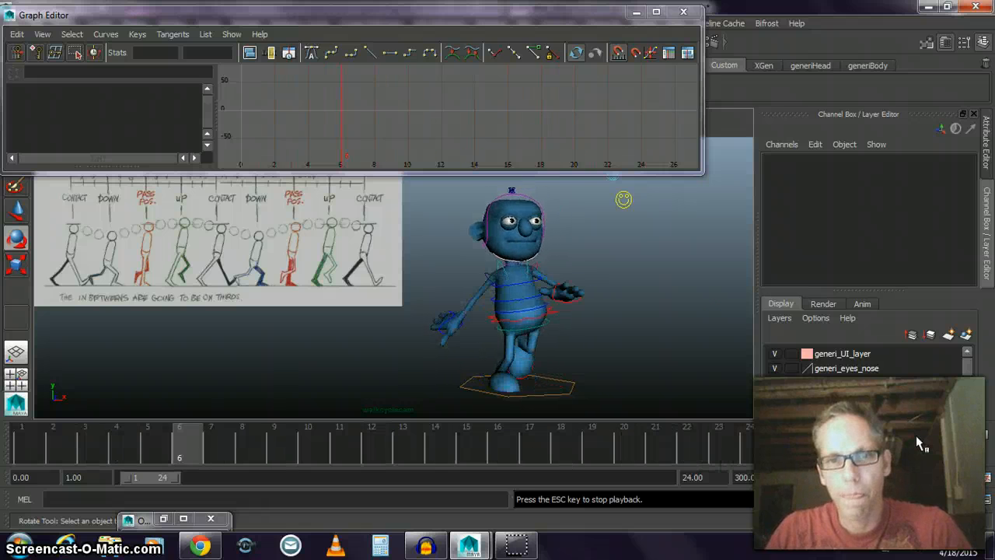
key("Escape")
- Set the right shoulder control's Elbow value to about -88.63 on frame 15, scrubbing through the arm swing to check the bend
left_click(500, 272)
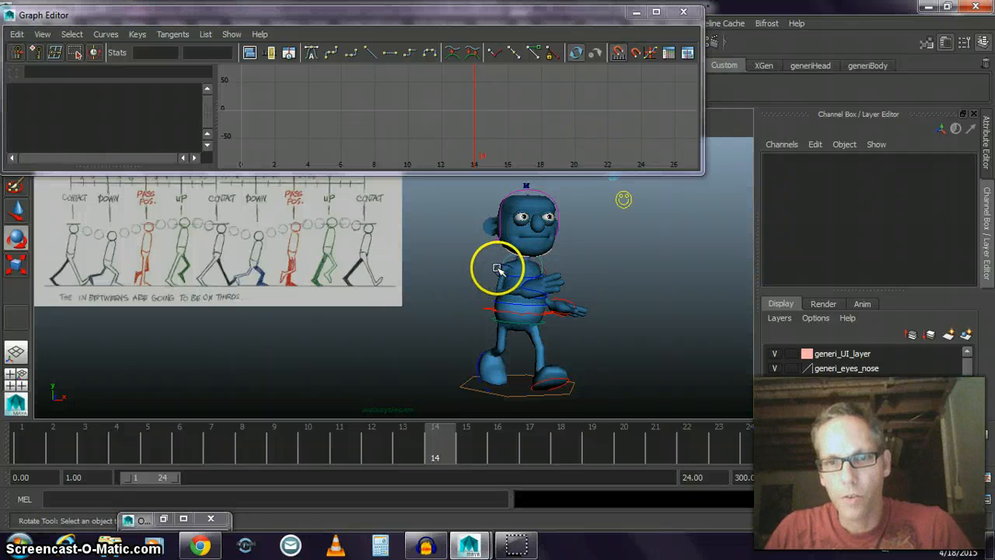
left_click(416, 457)
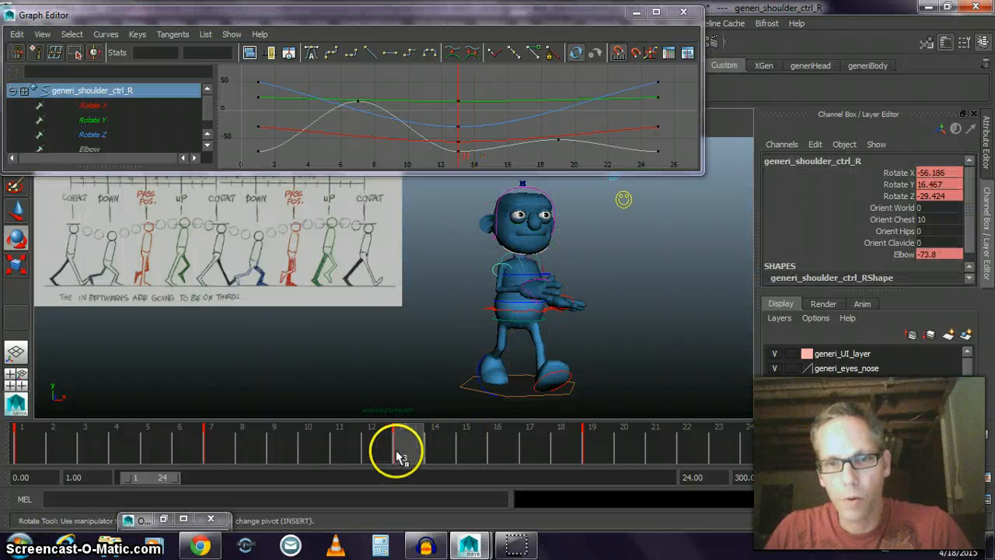
left_click_drag(395, 451, 472, 452)
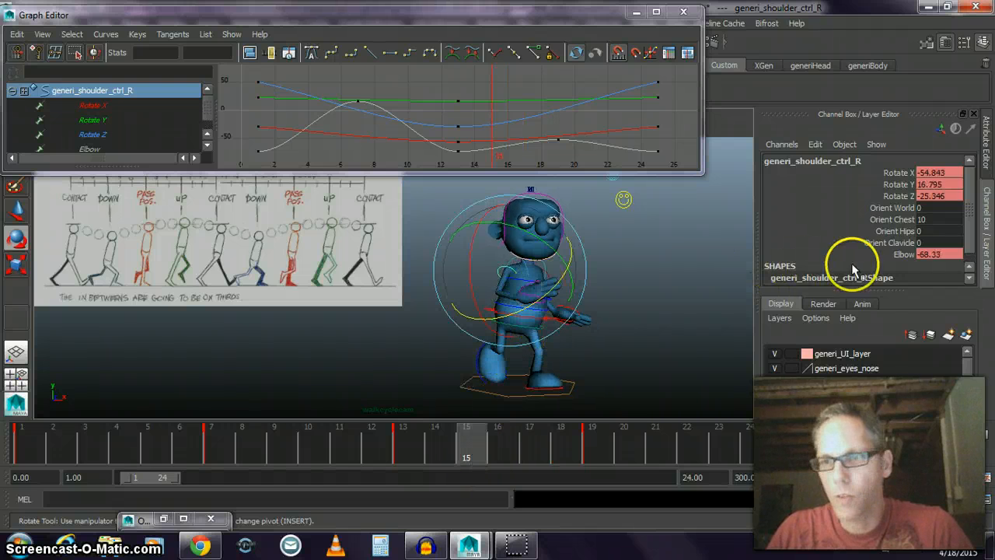
left_click(902, 255)
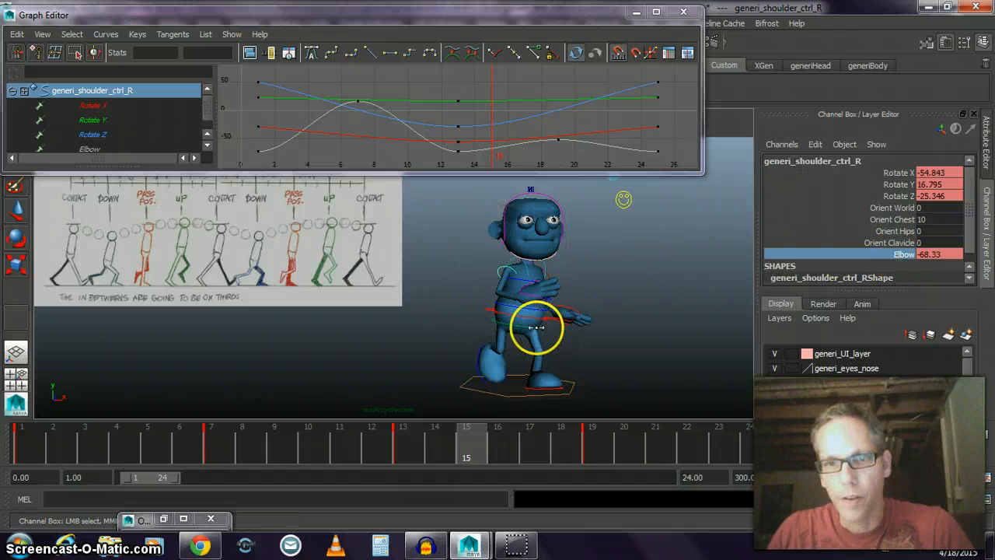
middle_click_drag(536, 328, 476, 333)
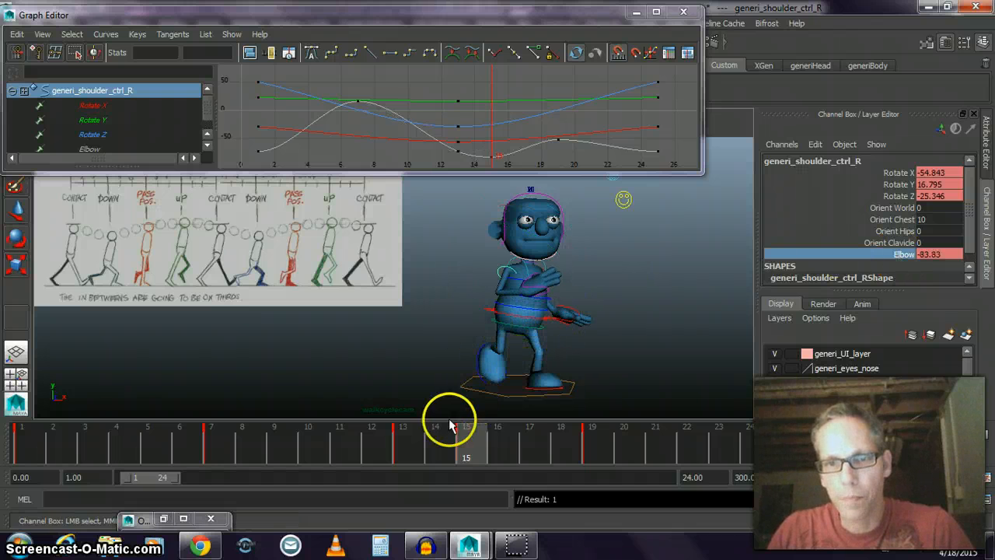
left_click_drag(445, 457, 43, 453)
left_click_drag(118, 438, 469, 464)
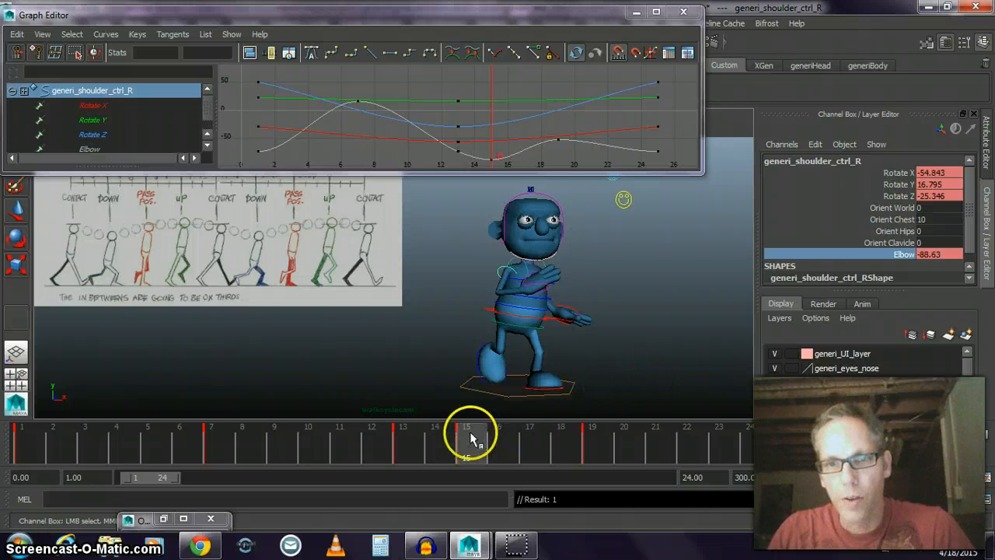
- Raise the right shoulder control's Elbow value to about -30 on frame 21 and play back the walk cycle
left_click_drag(470, 436, 677, 464)
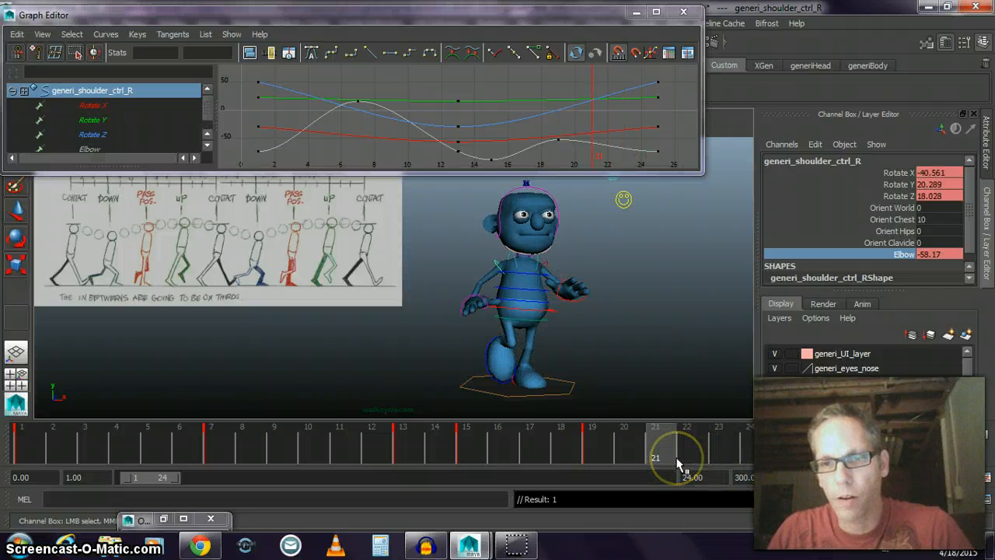
middle_click_drag(694, 326, 820, 341)
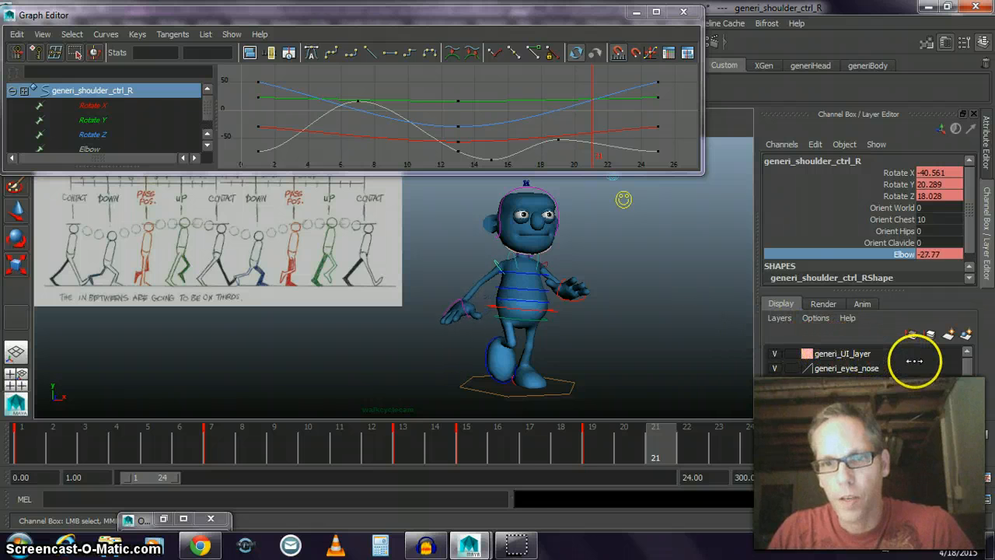
key("alt+v")
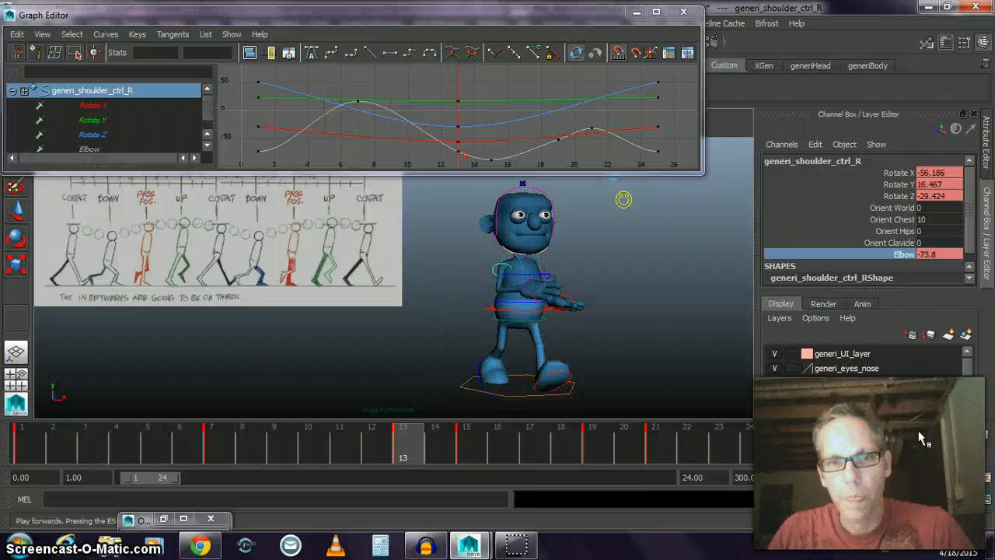
- Scrub from the end of the cycle through its first frames and raise the right shoulder control's Elbow value to about -20 on frame 3
left_click(730, 430)
left_click_drag(731, 430, 758, 449)
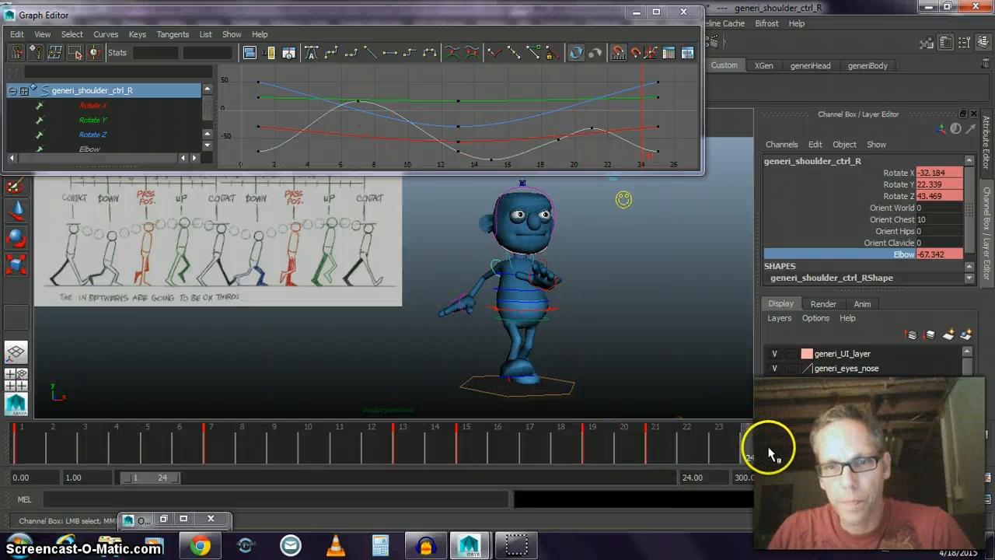
left_click(35, 447)
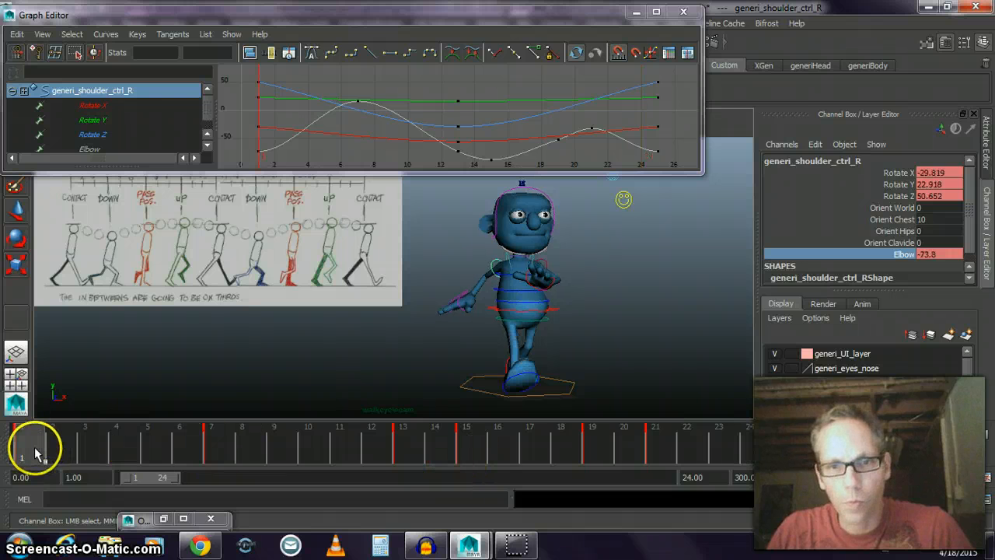
mouse_move(65, 450)
left_mouse_down()
mouse_move(173, 451)
mouse_move(19, 450)
mouse_move(89, 442)
mouse_move(121, 451)
left_mouse_up()
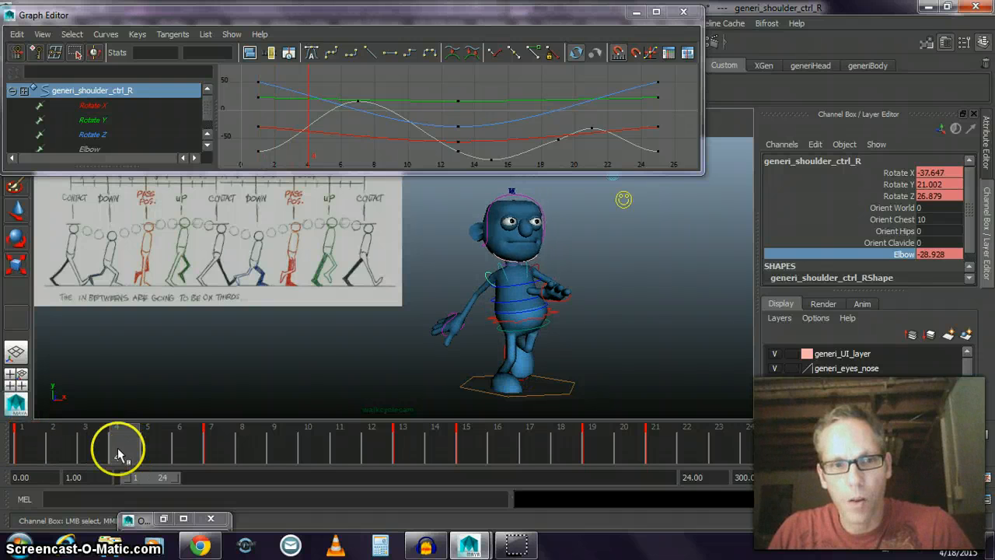
mouse_move(117, 448)
left_mouse_down()
mouse_move(101, 448)
mouse_move(244, 460)
mouse_move(87, 457)
left_mouse_up()
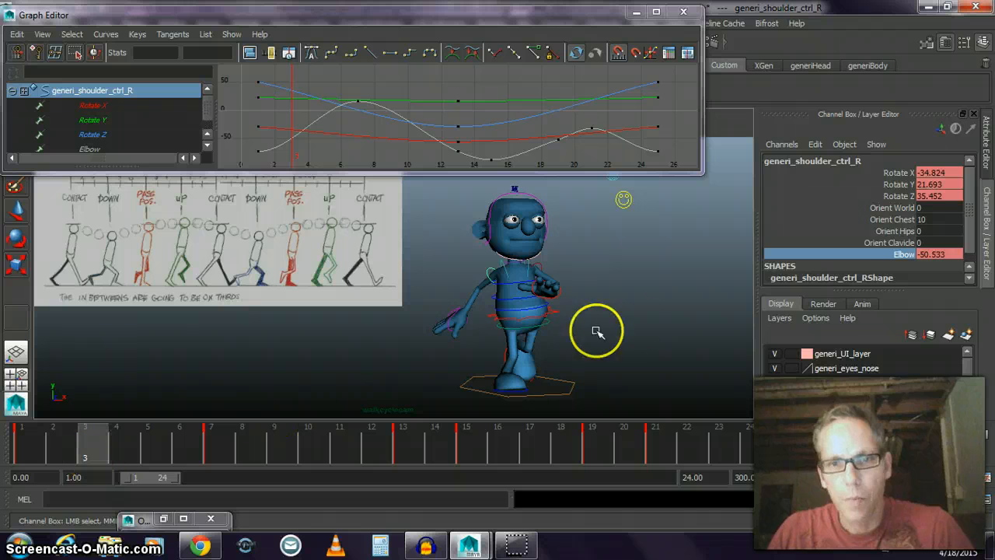
middle_click_drag(637, 328, 696, 330)
middle_click_drag(417, 320, 522, 326)
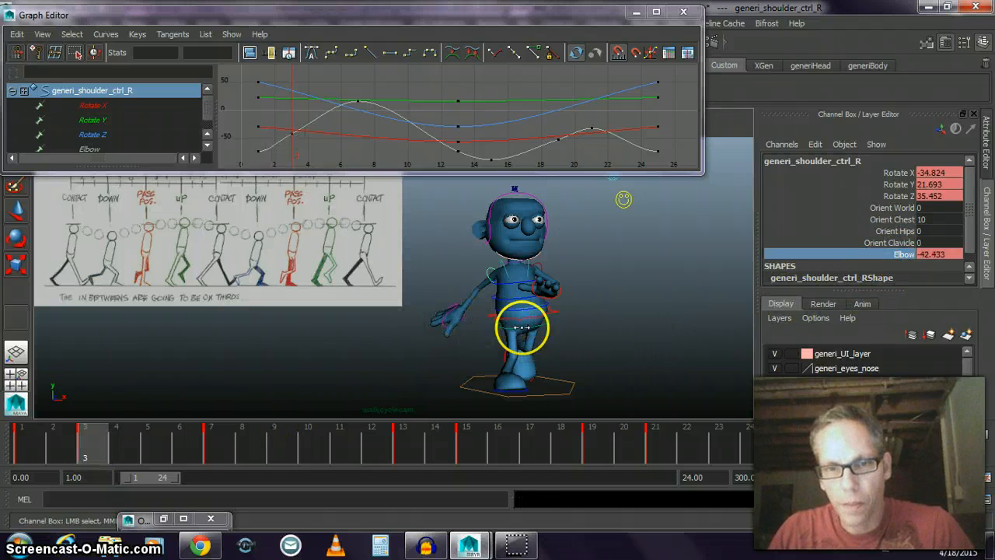
- Scrub through the cycle and set the right shoulder control's Elbow value to about -29.435 on frame 23
left_click(19, 444)
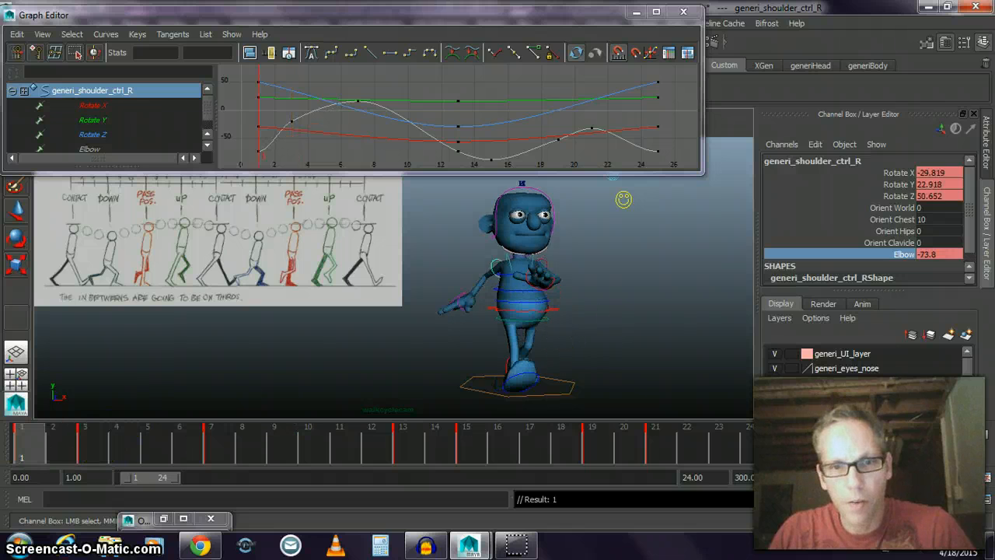
left_click_drag(88, 448, 789, 478)
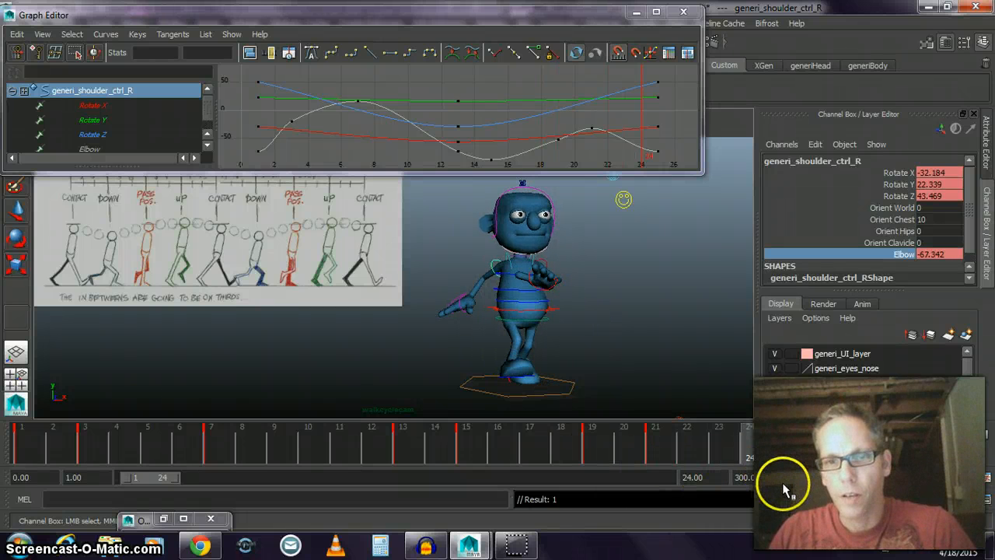
left_click_drag(687, 490, 719, 475)
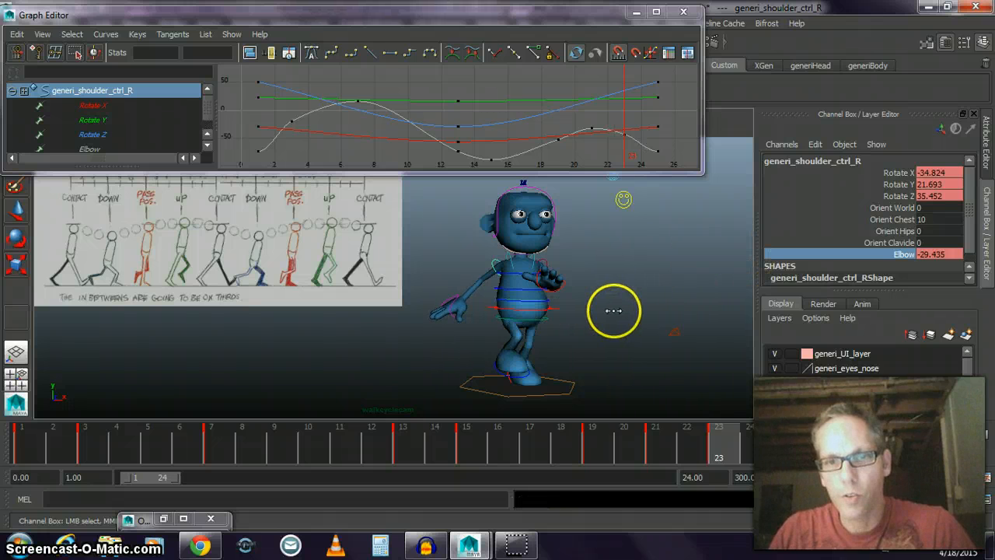
- Play back the walk cycle and inspect the right arm's elbow motion from a side view of the character
left_click(920, 438)
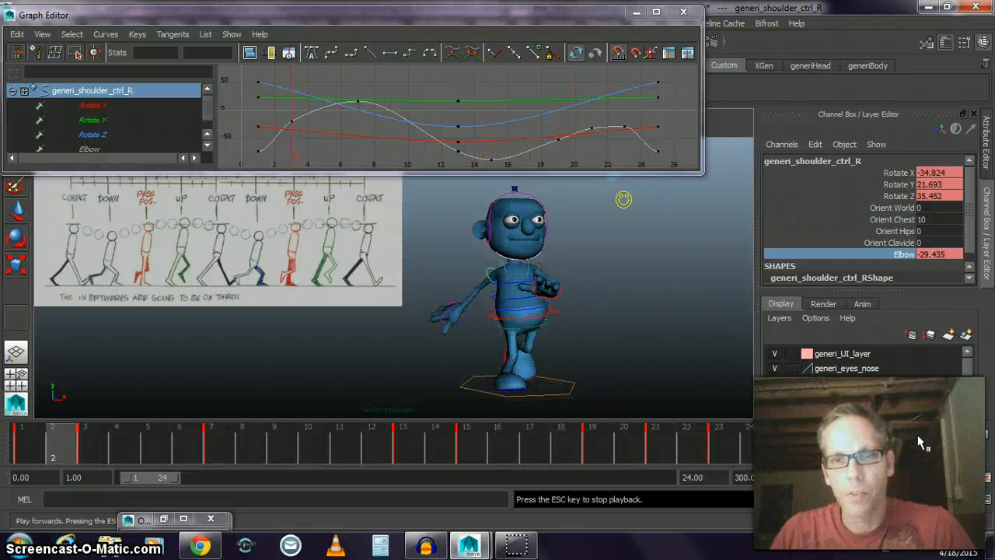
mouse_move(583, 344)
left_mouse_down("alt")
mouse_move(537, 351)
mouse_move(582, 353)
left_mouse_up("alt")
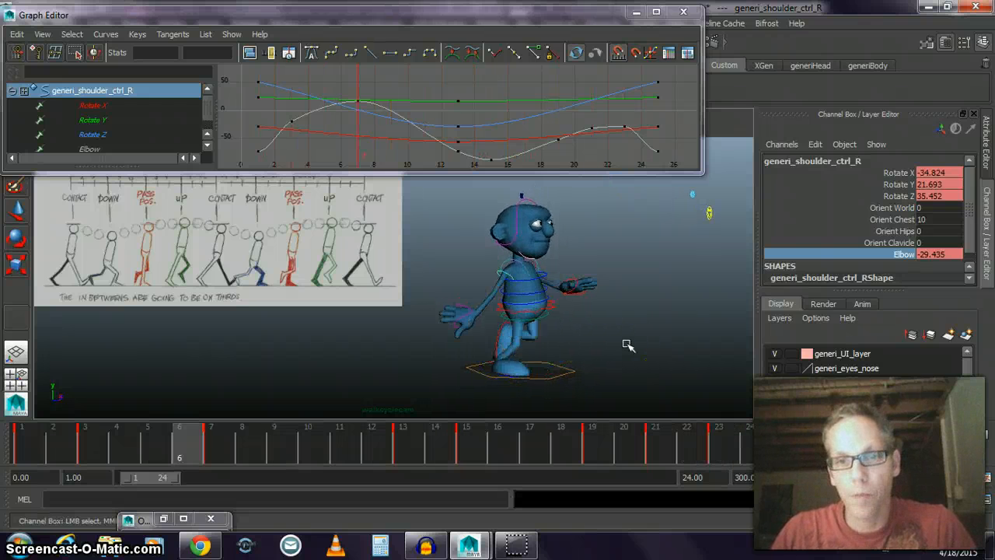
left_click(923, 439)
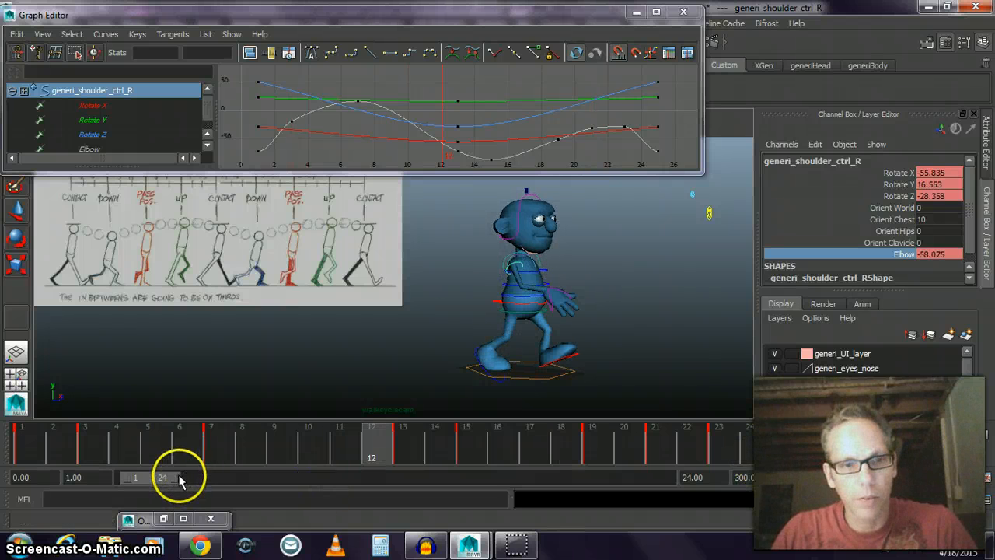
- Extend the playback range to frames 0 to 25 and go to frame 1 of the walk cycle
left_click_drag(179, 480, 183, 480)
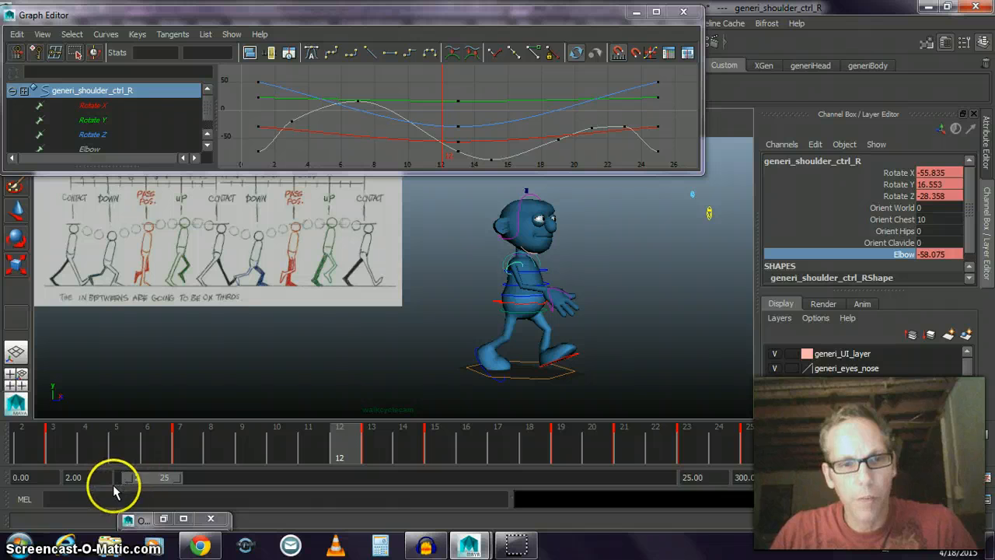
left_click_drag(130, 478, 119, 479)
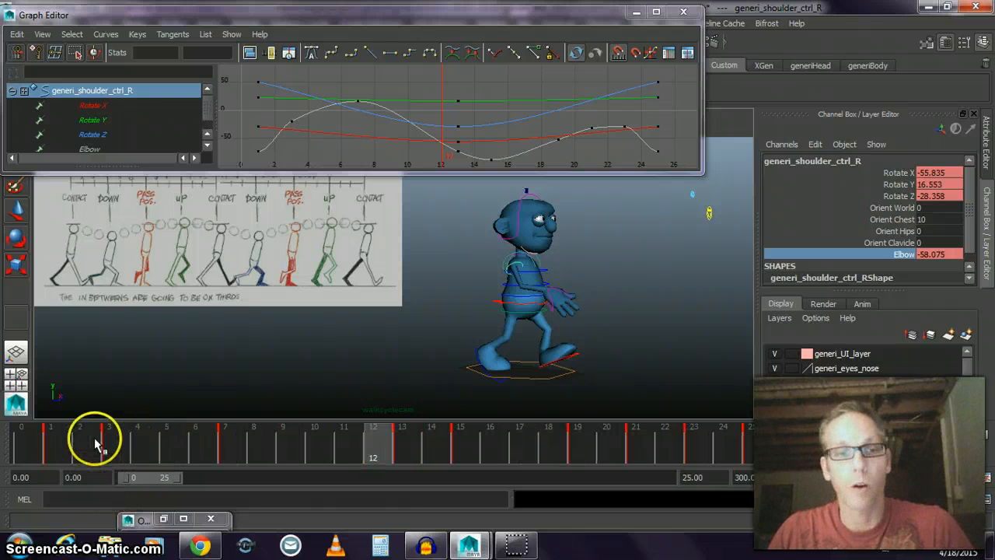
left_click(52, 447)
mouse_move(60, 450)
left_mouse_down()
mouse_move(487, 464)
mouse_move(754, 439)
mouse_move(715, 443)
mouse_move(744, 453)
mouse_move(77, 437)
mouse_move(54, 453)
left_mouse_up()
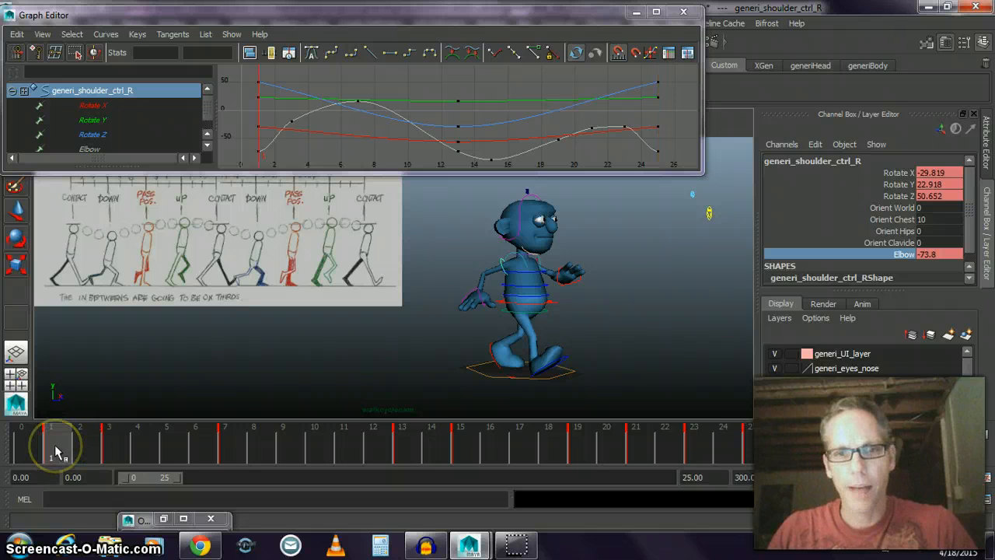
left_click(888, 448)
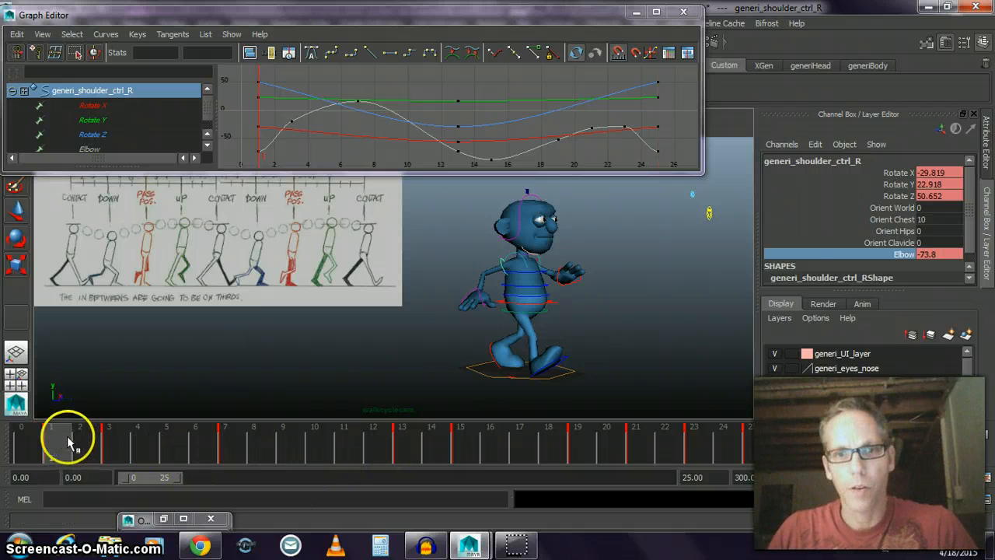
mouse_move(68, 442)
left_mouse_down()
mouse_move(286, 454)
mouse_move(406, 429)
mouse_move(573, 459)
mouse_move(775, 464)
mouse_move(173, 431)
mouse_move(53, 443)
mouse_move(137, 451)
mouse_move(66, 461)
left_mouse_up()
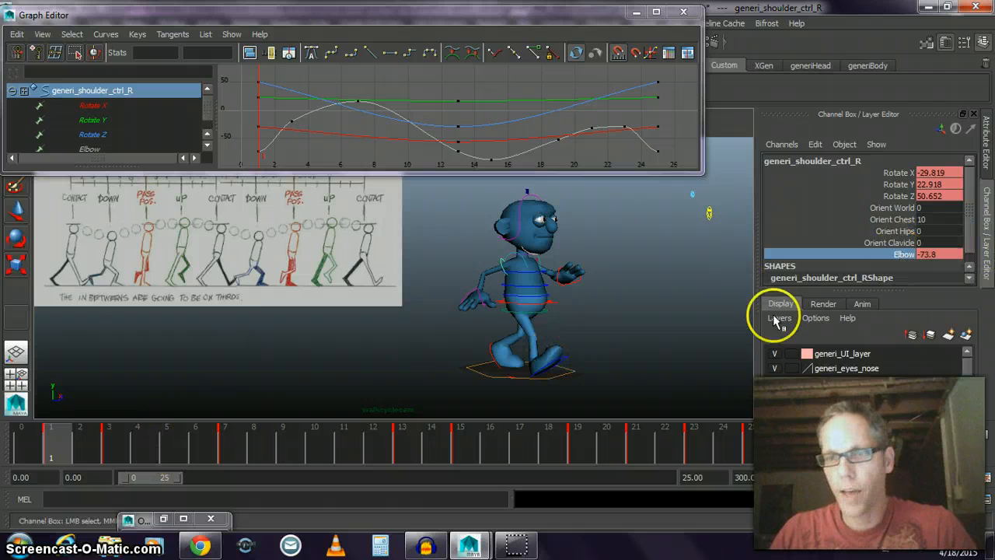
- Set the right shoulder control's Elbow value to -42 on both frame 1 and frame 25, and play back the cycle
middle_click_drag(698, 331, 557, 339)
double_click(945, 255)
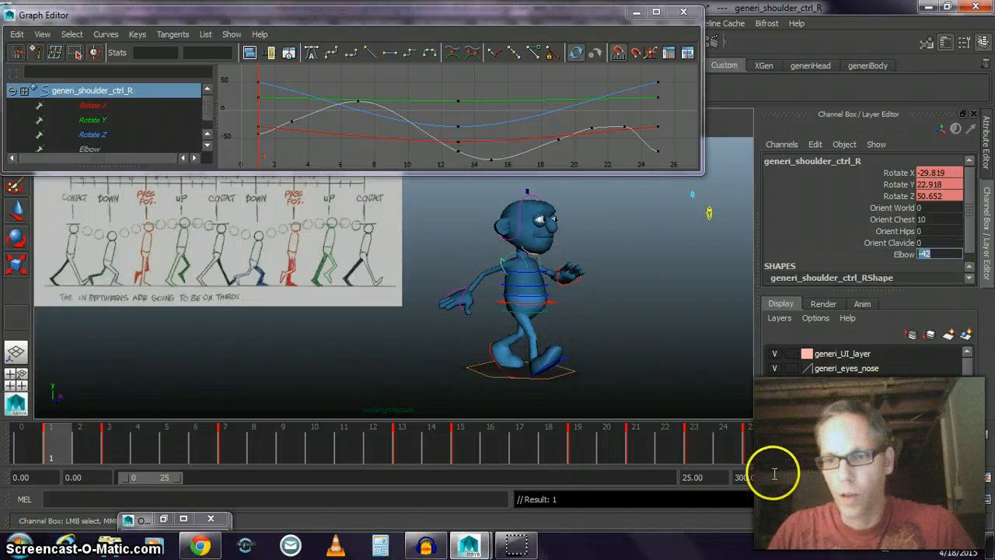
left_click(751, 450)
double_click(937, 254)
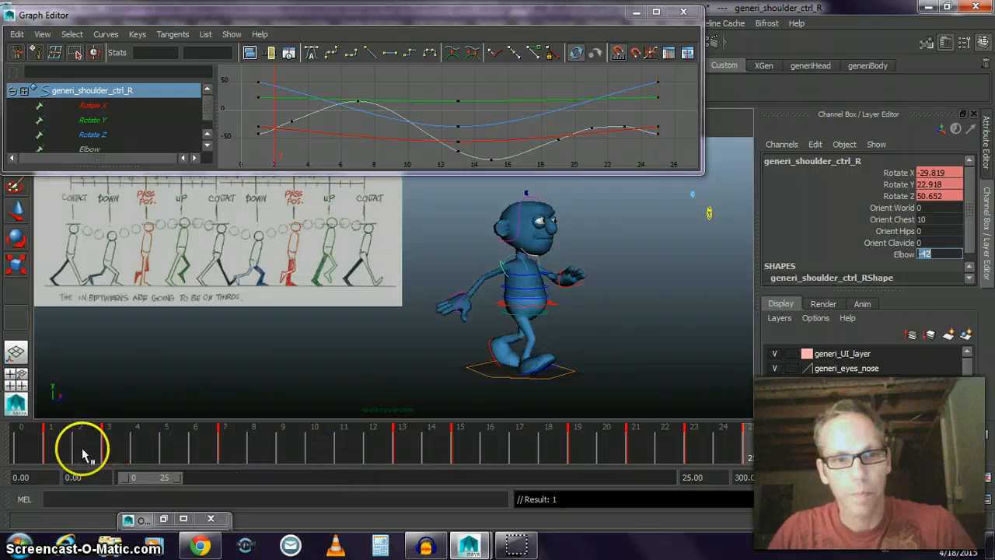
left_click_drag(80, 455, 855, 486)
left_click(941, 457)
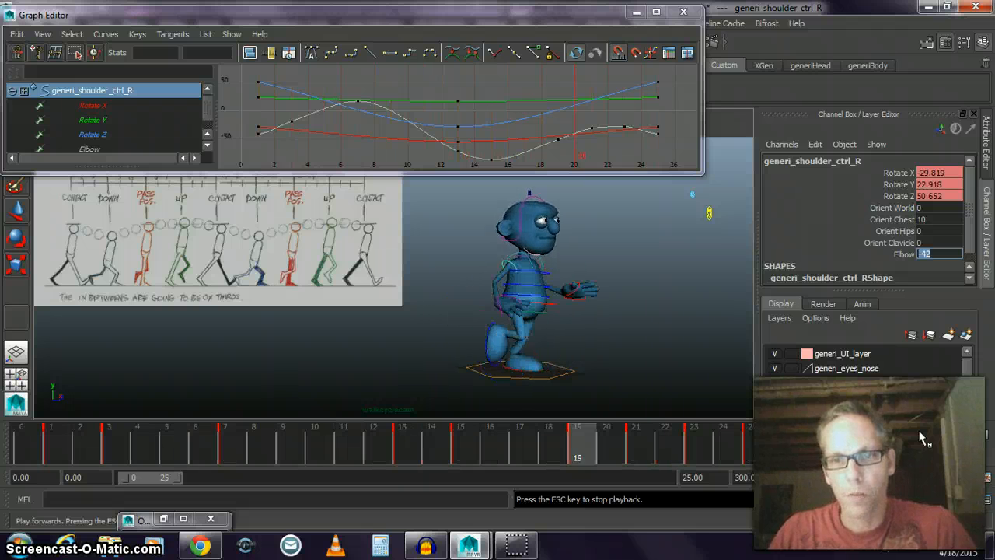
- Shorten the playback range to end on frame 24 and play back the walk cycle to check the loop
left_click(747, 443)
left_click(736, 446)
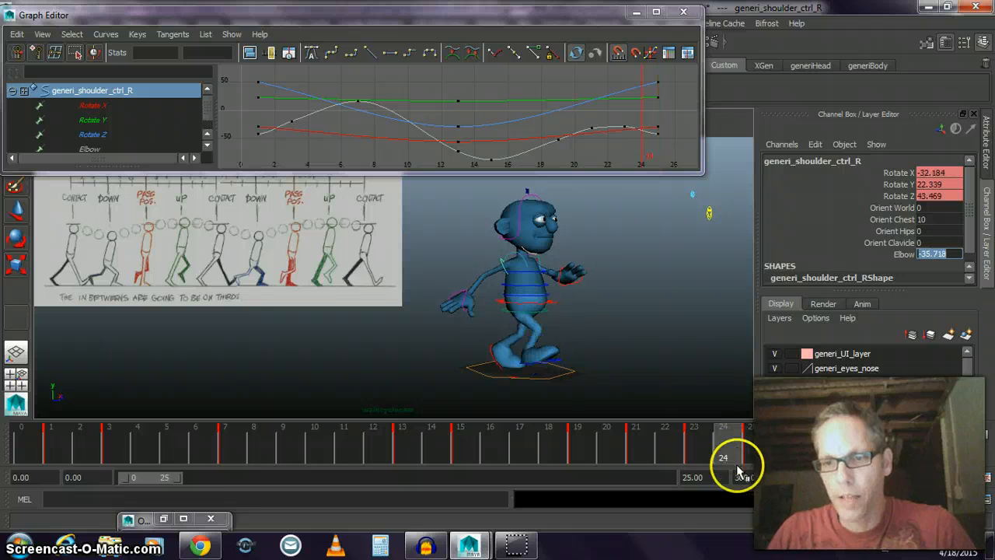
left_click_drag(176, 482, 173, 482)
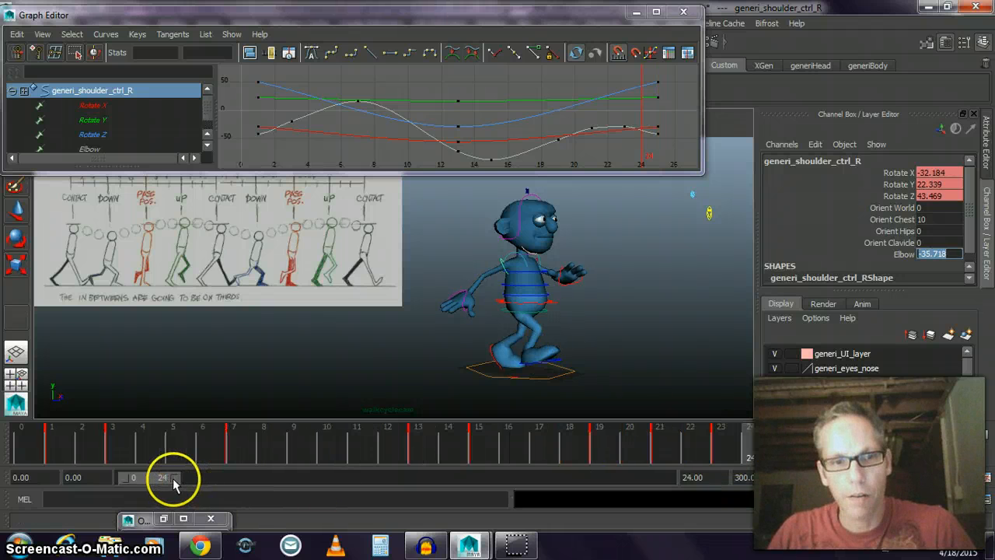
left_click(920, 440)
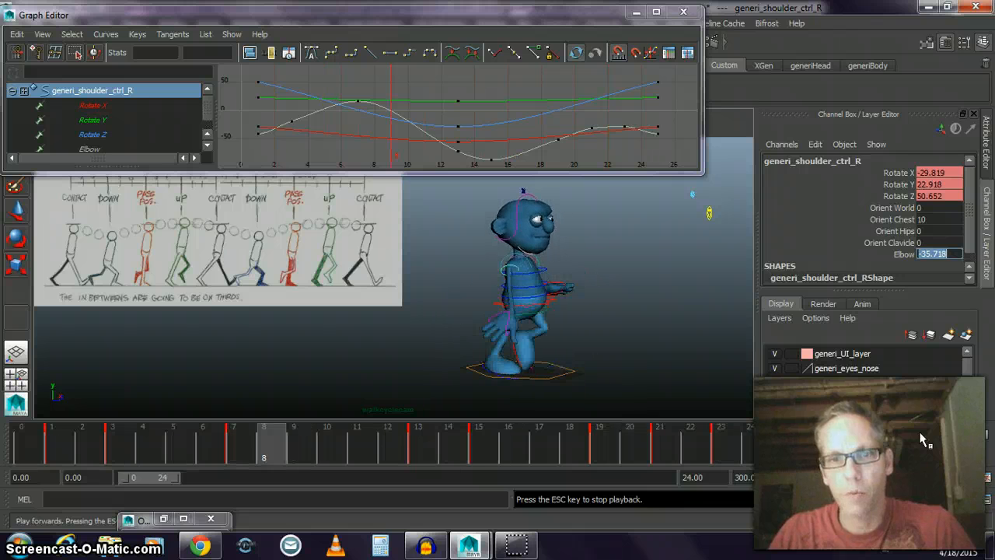
left_click(899, 429)
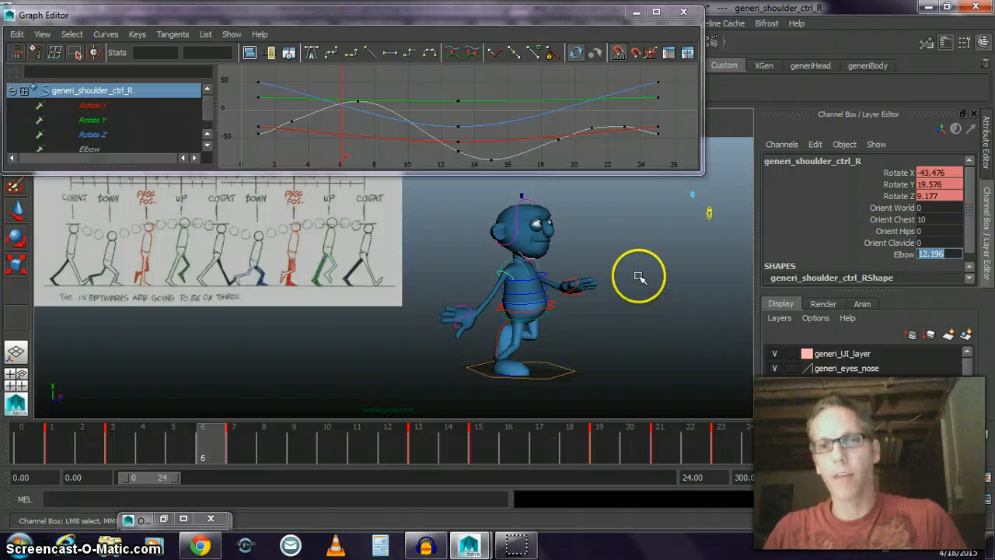
- Set the playback range to start on frame 1 and scrub through the cycle to frame 24
left_click_drag(245, 441, 33, 438)
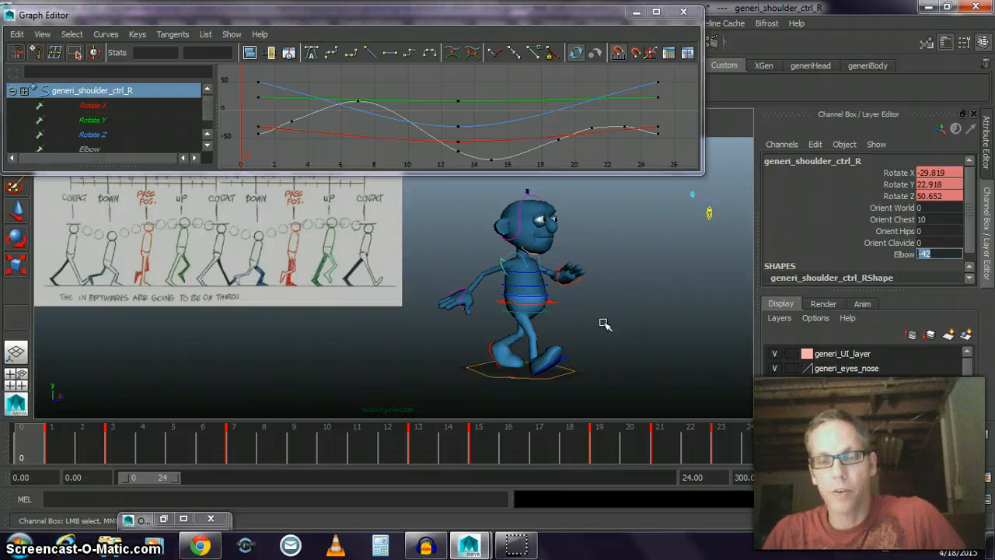
left_click(48, 447)
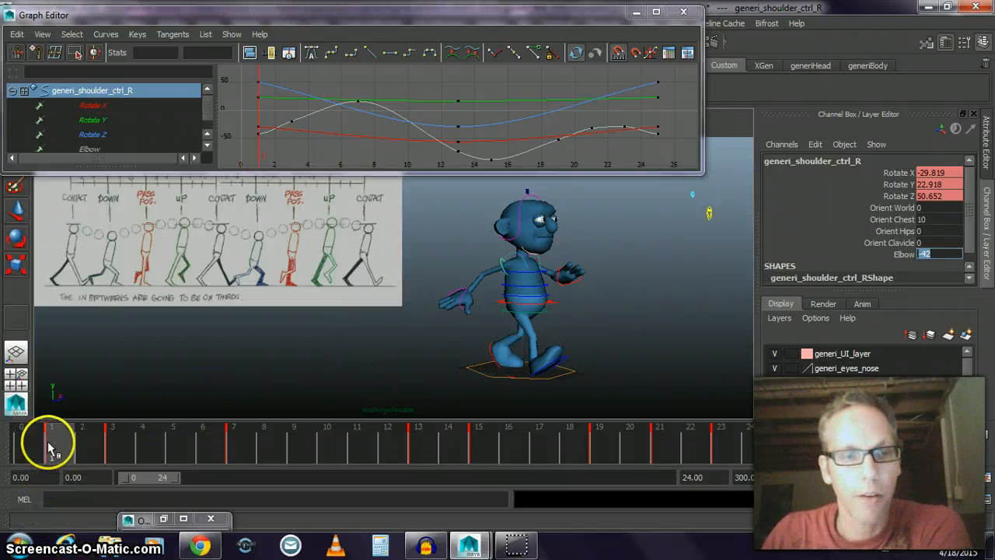
left_click_drag(125, 477, 128, 481)
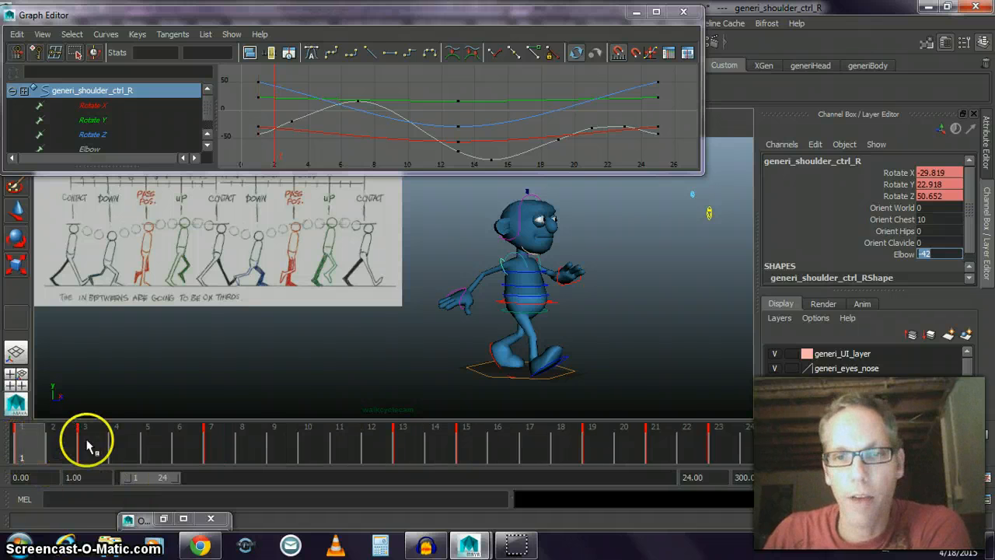
mouse_move(87, 444)
left_mouse_down()
mouse_move(363, 444)
mouse_move(617, 462)
mouse_move(782, 488)
left_mouse_up()
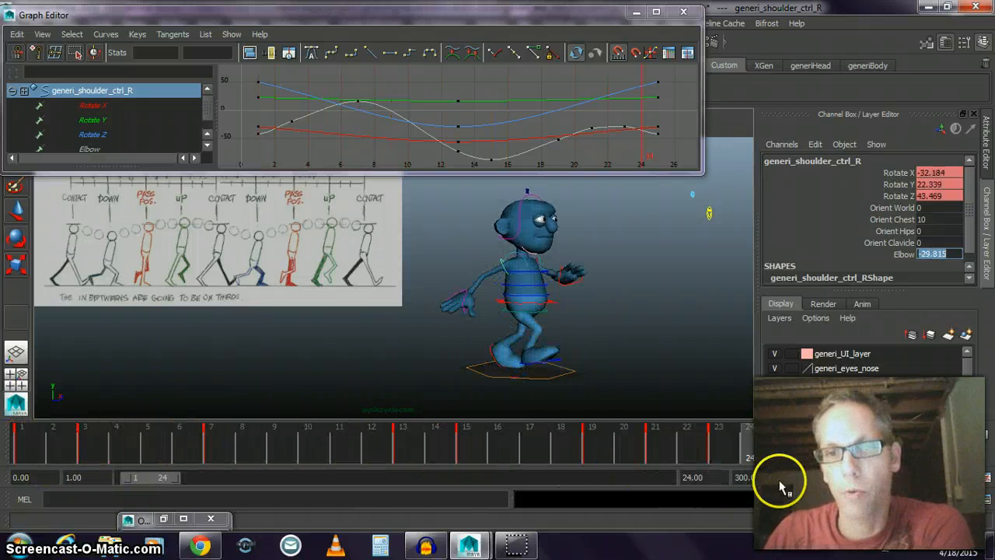
- Check the arm poses from the character's left side, and select the left shoulder control with the Rotate tool on frame 1
left_click_drag(639, 316, 620, 357, "alt")
left_click(402, 447)
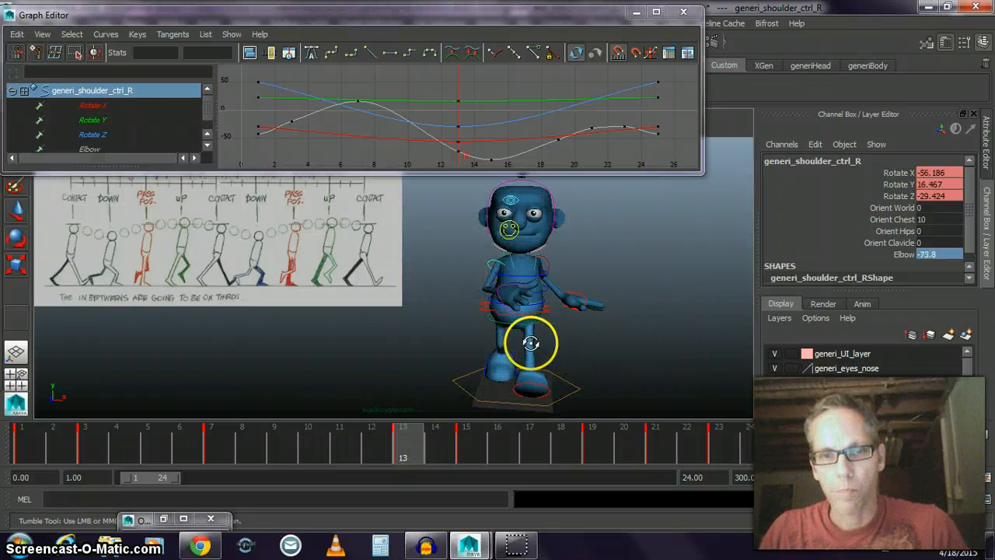
left_click_drag(493, 345, 488, 345, "alt")
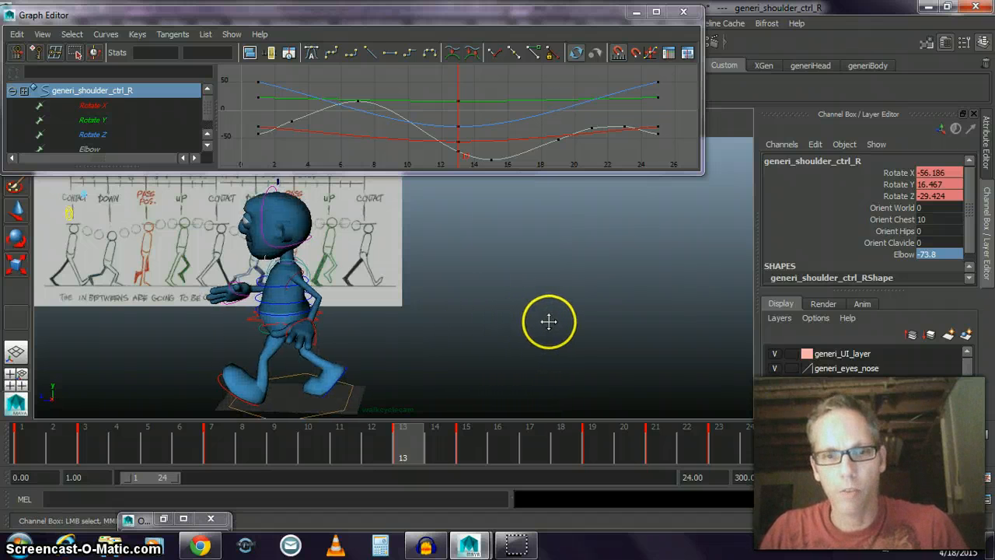
left_click_drag(549, 321, 537, 337, "alt")
left_click(308, 442)
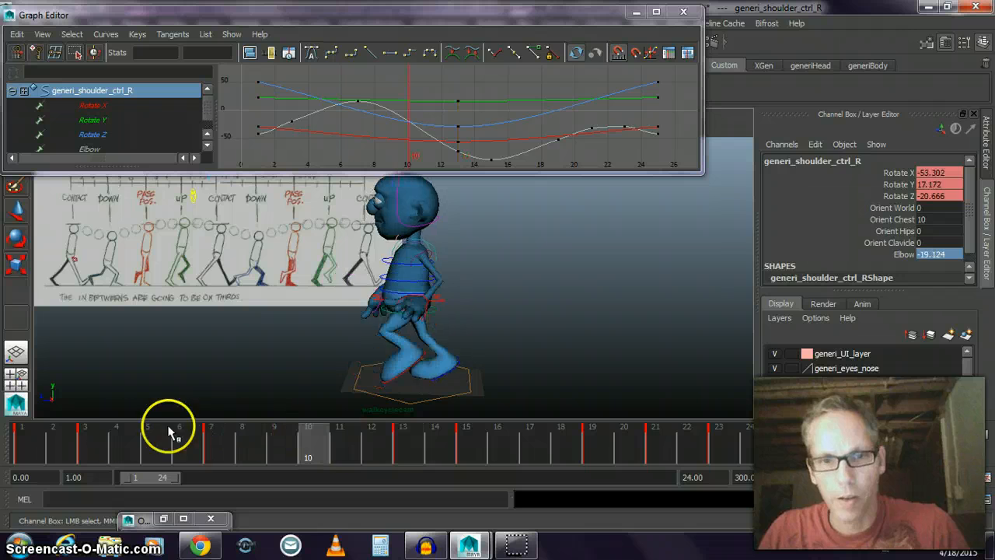
left_click_drag(170, 433, 34, 441)
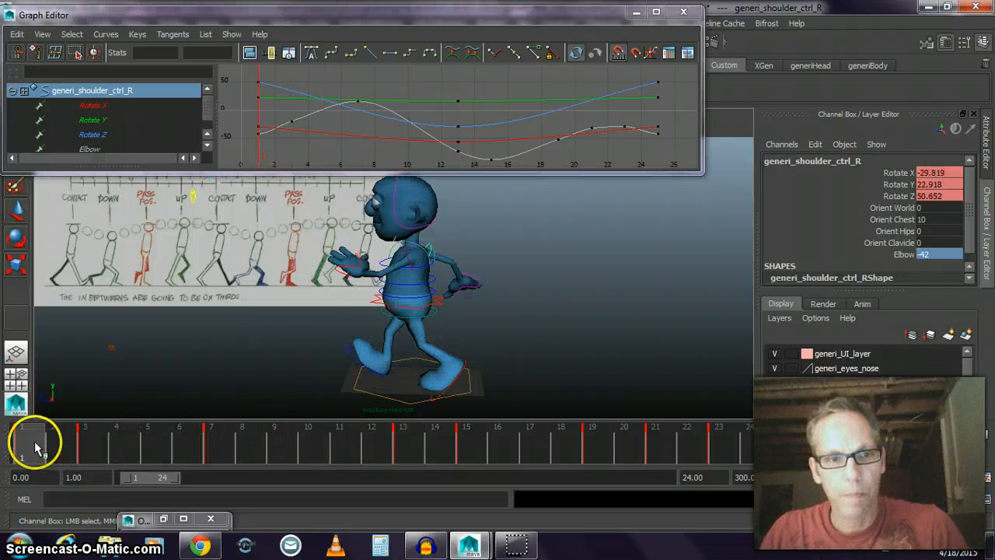
left_click(573, 268)
key("e")
left_click(408, 259)
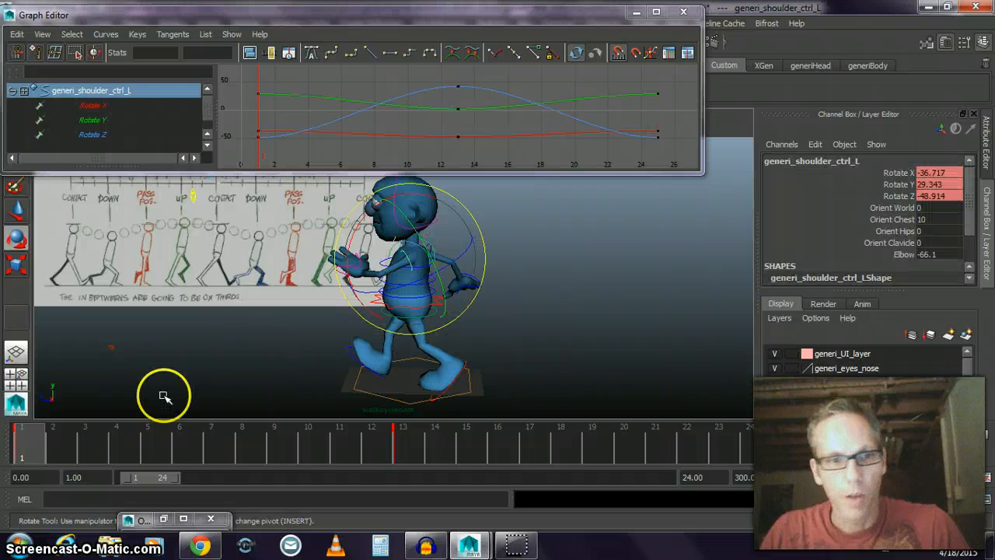
- Select the left hand rotation control on frame 5 and rotate it to about -30 in Rotate Z
mouse_move(36, 442)
left_mouse_down()
mouse_move(257, 468)
mouse_move(21, 448)
mouse_move(179, 457)
left_mouse_up()
left_click(325, 308)
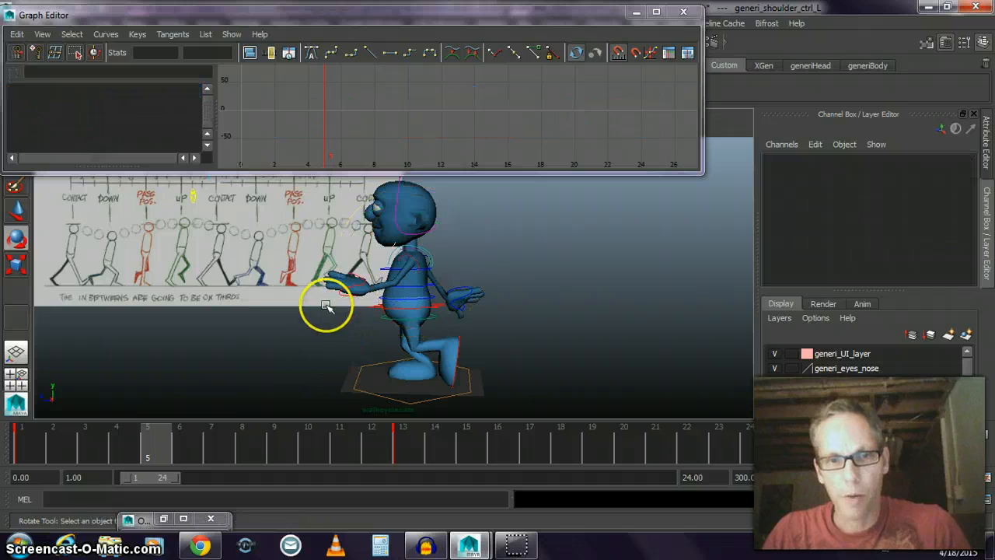
left_click(340, 293)
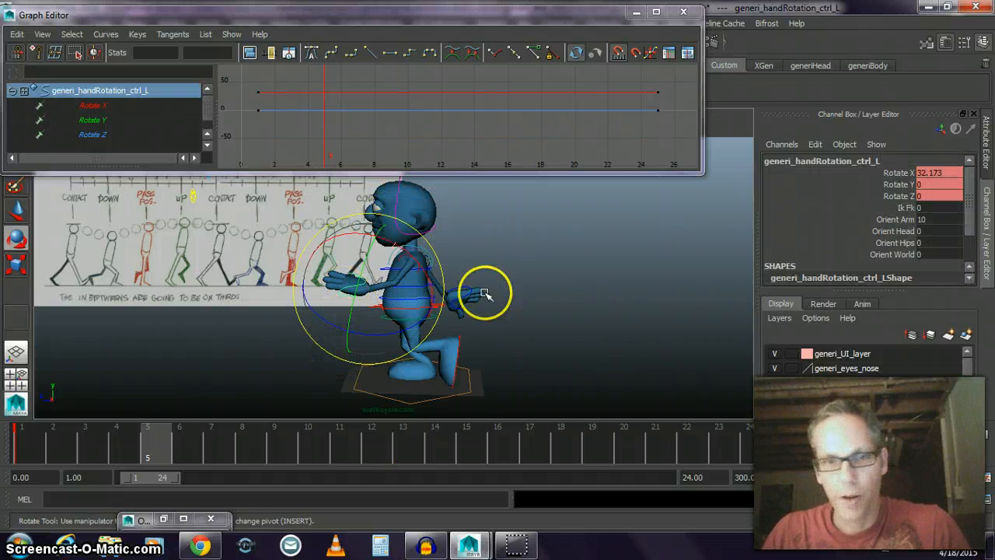
left_click_drag(388, 333, 310, 368)
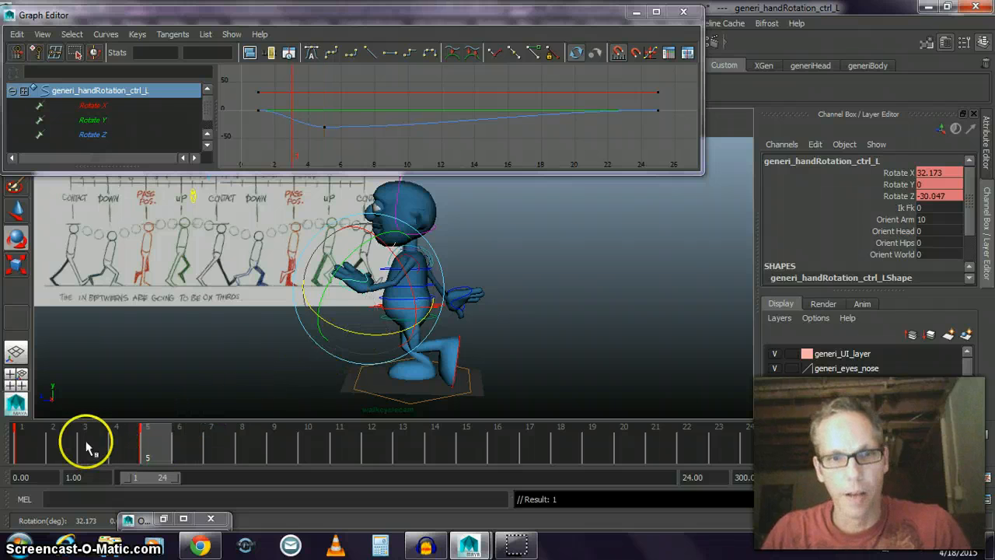
- Check the left hand's motion back to frame 1, and extend the playback range to end on frame 25
left_click_drag(88, 447, 14, 443)
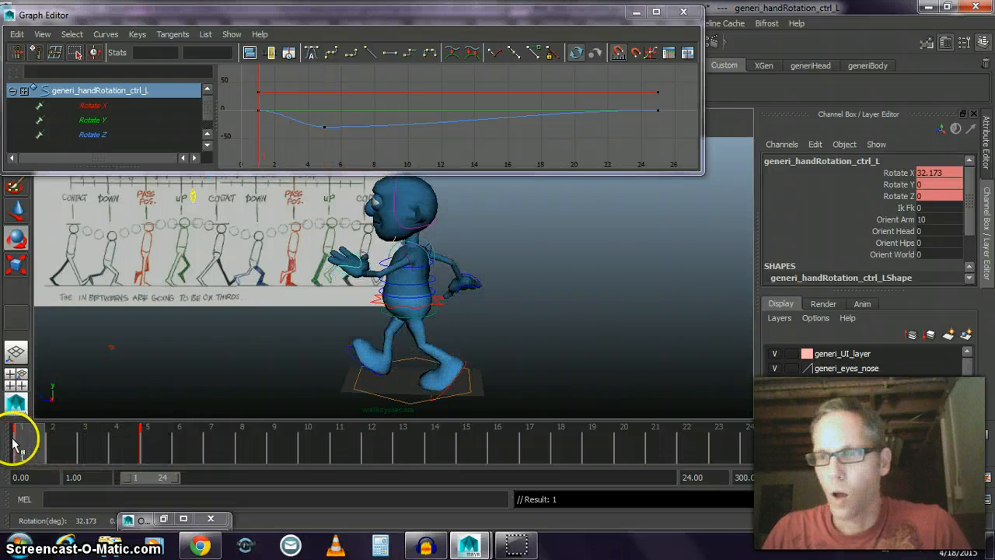
key("e")
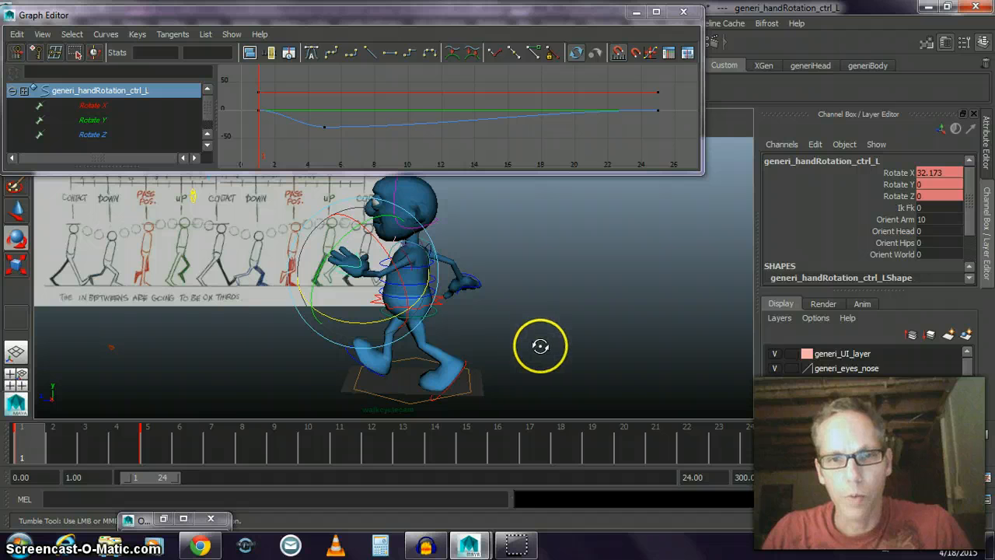
left_click_drag(548, 348, 533, 333, "alt")
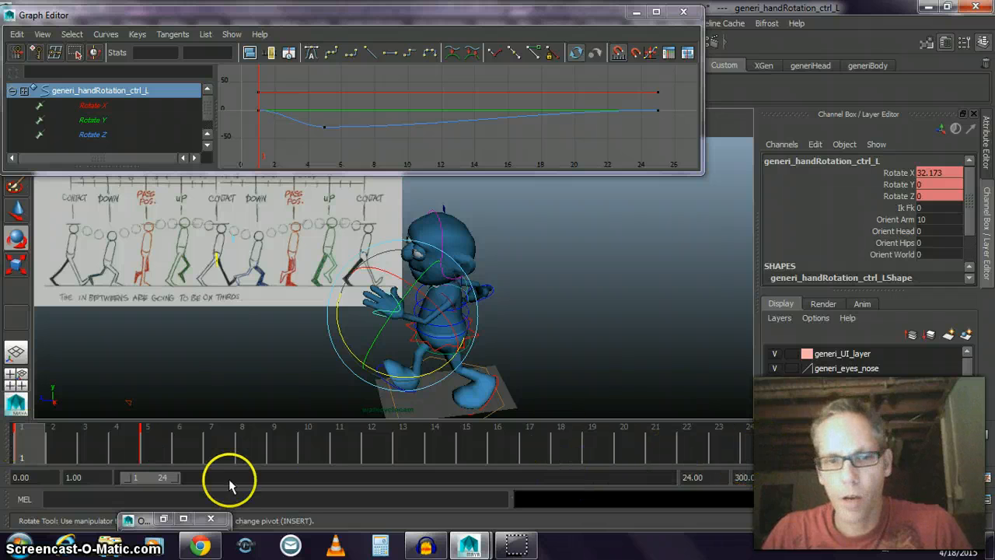
left_click_drag(172, 477, 178, 480)
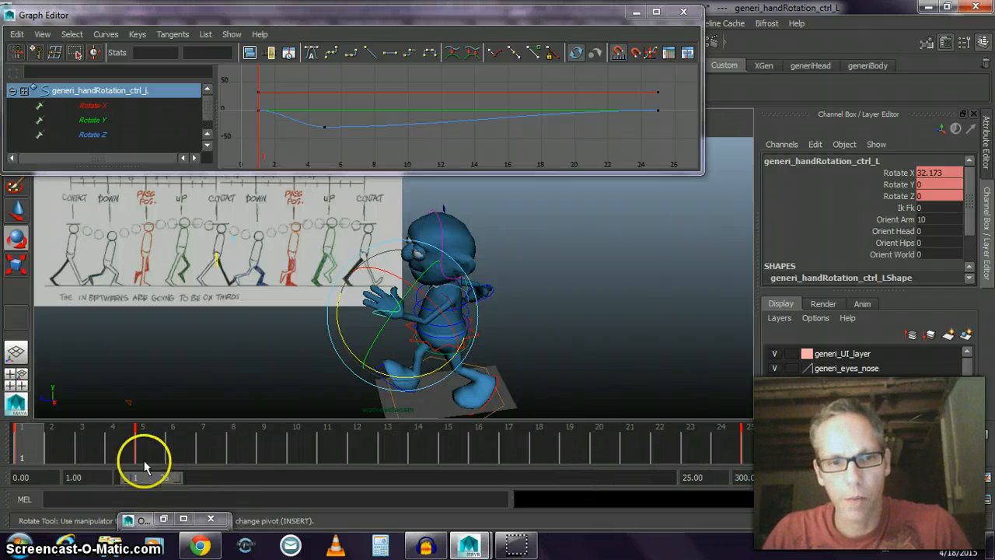
left_click_drag(49, 442, 601, 475)
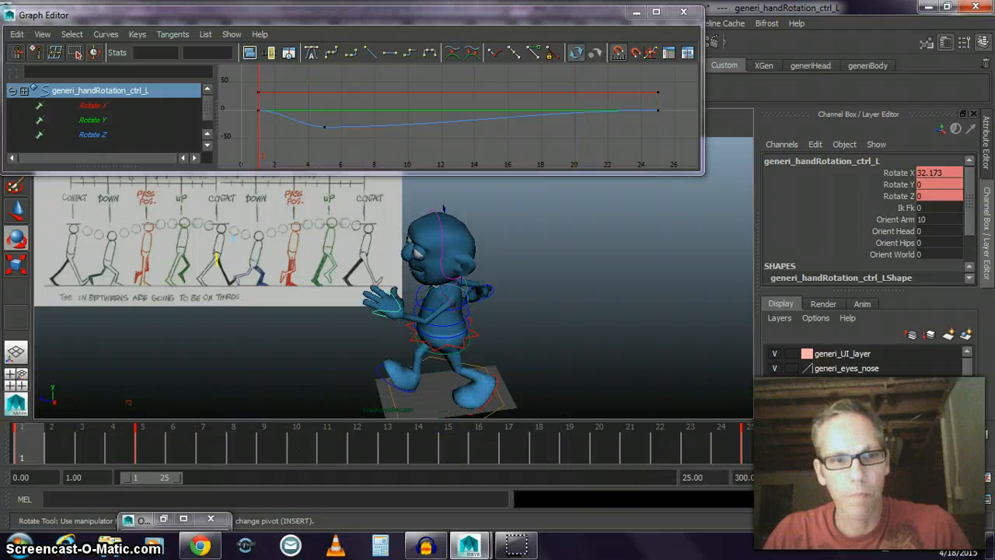
- Refine the left hand control's rotation on frame 5 to about X -5.8, Y 20.7 and Z -35.2
left_click(112, 434)
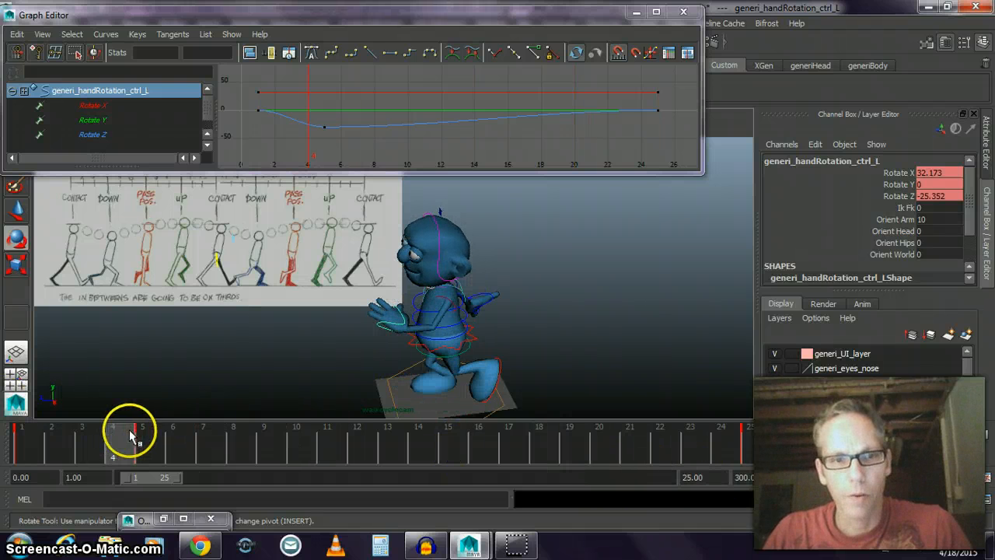
left_click(137, 433)
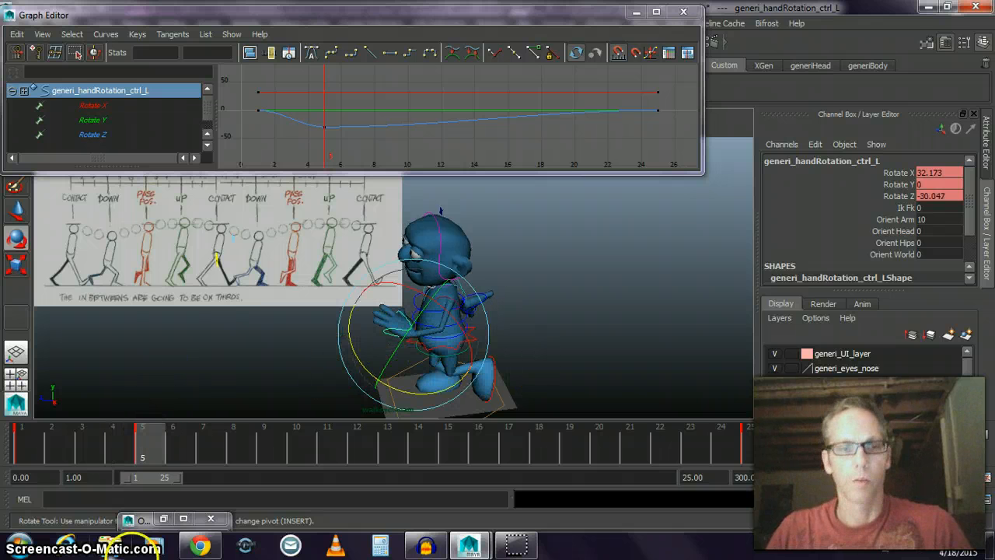
left_click(113, 440)
left_click_drag(95, 439, 158, 439)
left_click_drag(399, 351, 465, 332, "alt")
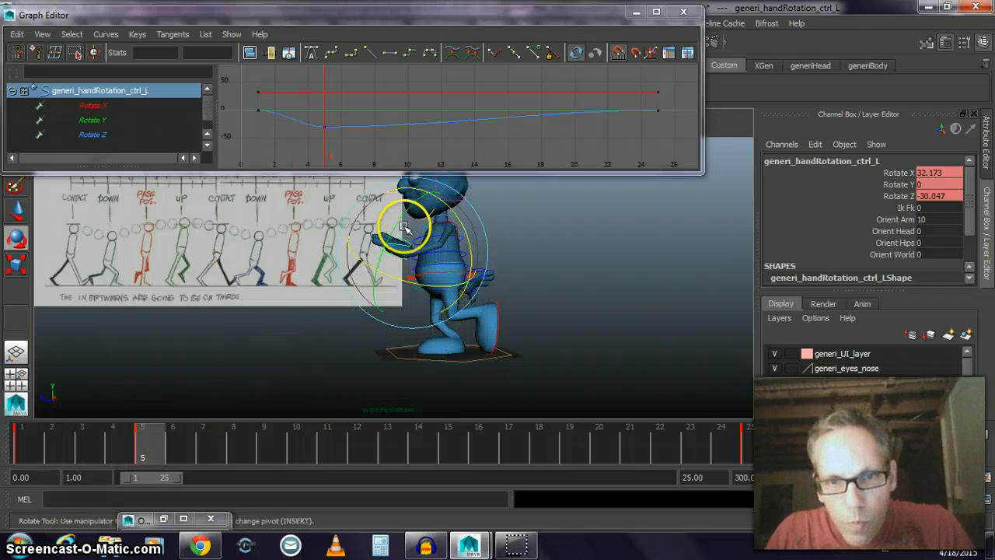
left_click_drag(457, 219, 493, 315)
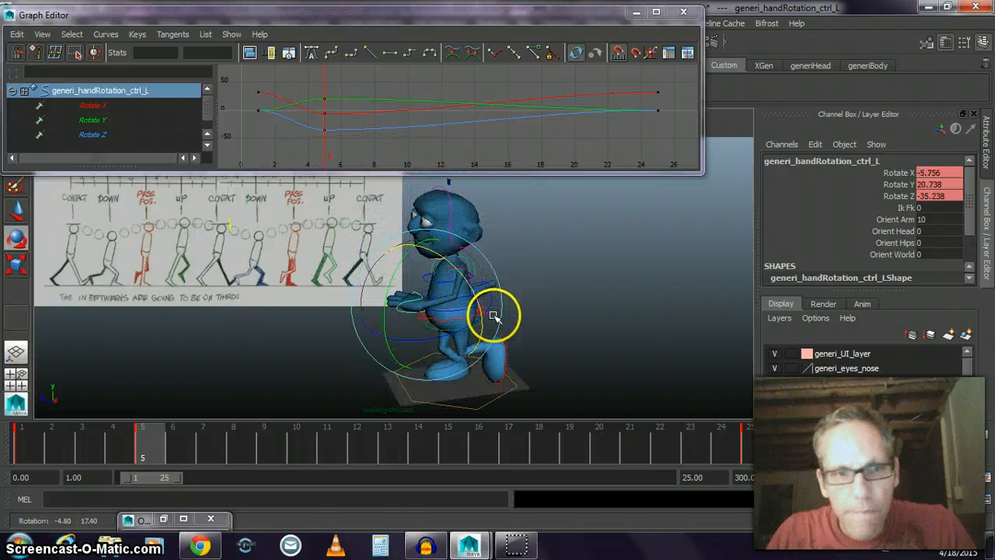
- Rotate the left hand control on frame 13 to about X -31.3, Y 19.8 and Z -18.2, checking the pose from several angles
mouse_move(127, 429)
left_mouse_down()
mouse_move(15, 436)
mouse_move(300, 452)
left_mouse_up()
left_click_drag(367, 458, 382, 458)
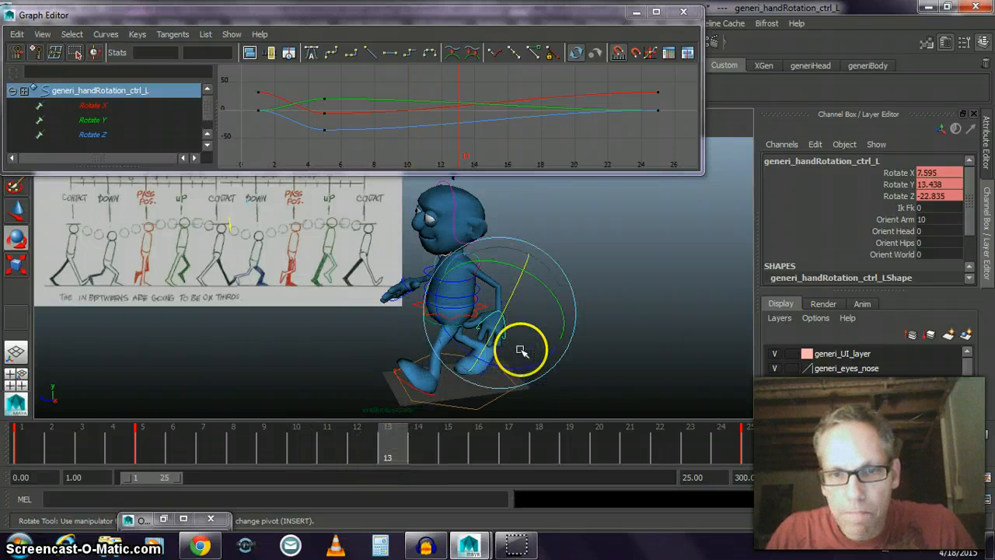
left_click_drag(519, 349, 464, 336, "alt")
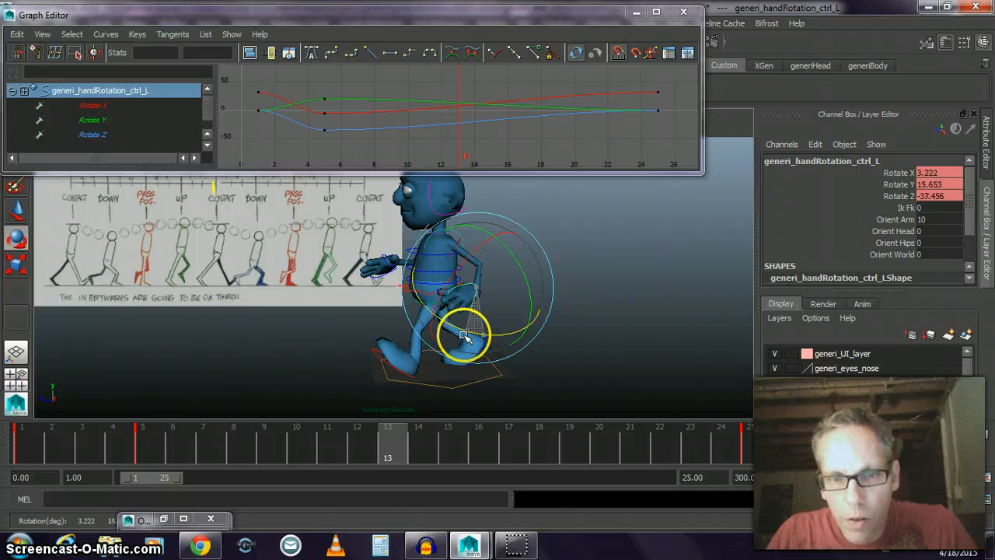
left_click_drag(524, 338, 573, 355, "alt")
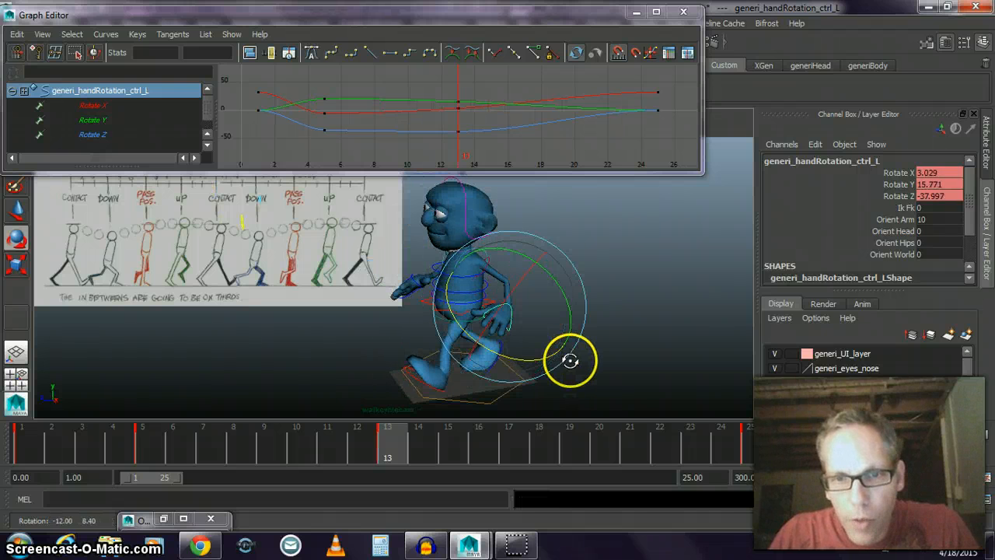
left_click_drag(583, 325, 579, 324, "alt")
left_click_drag(534, 238, 515, 262)
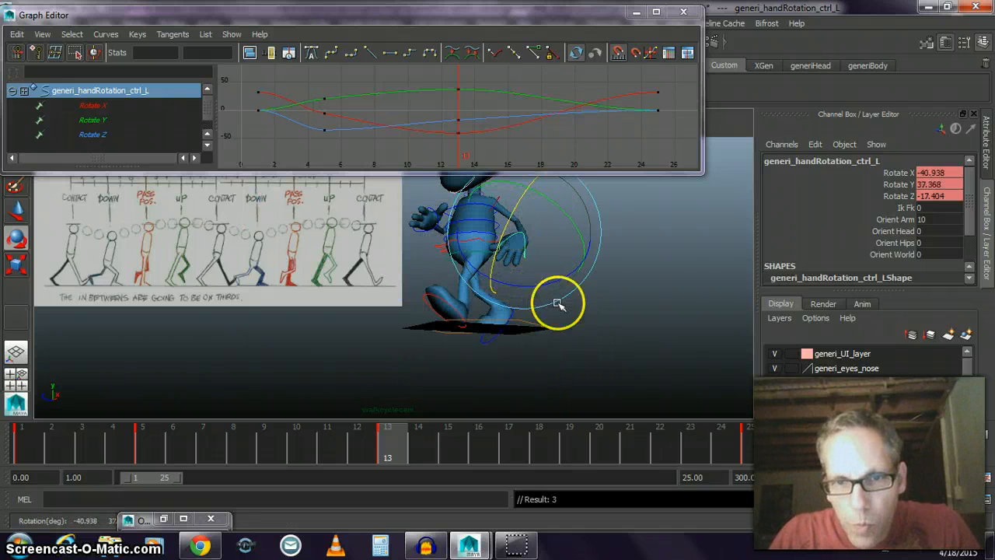
left_click_drag(562, 304, 610, 313, "alt")
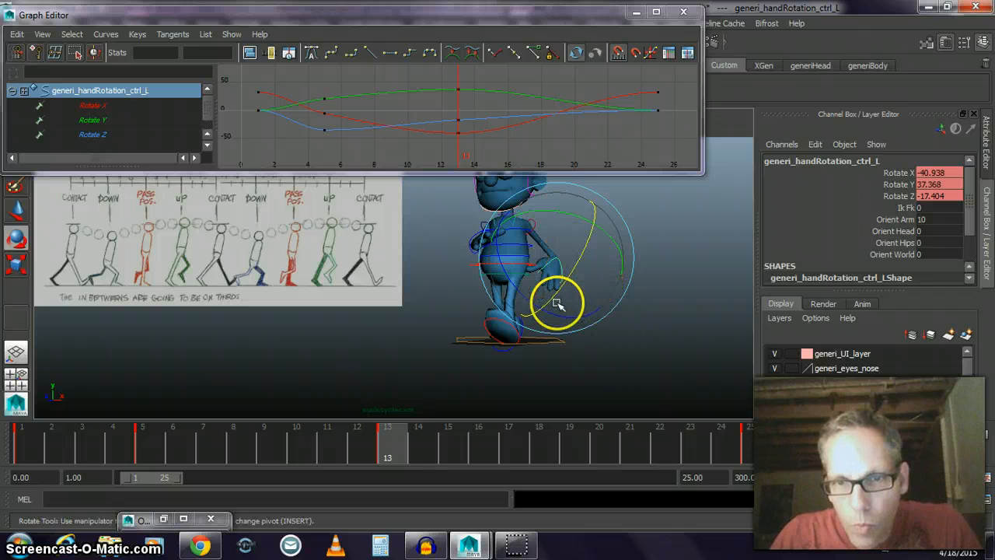
left_click_drag(549, 312, 497, 334)
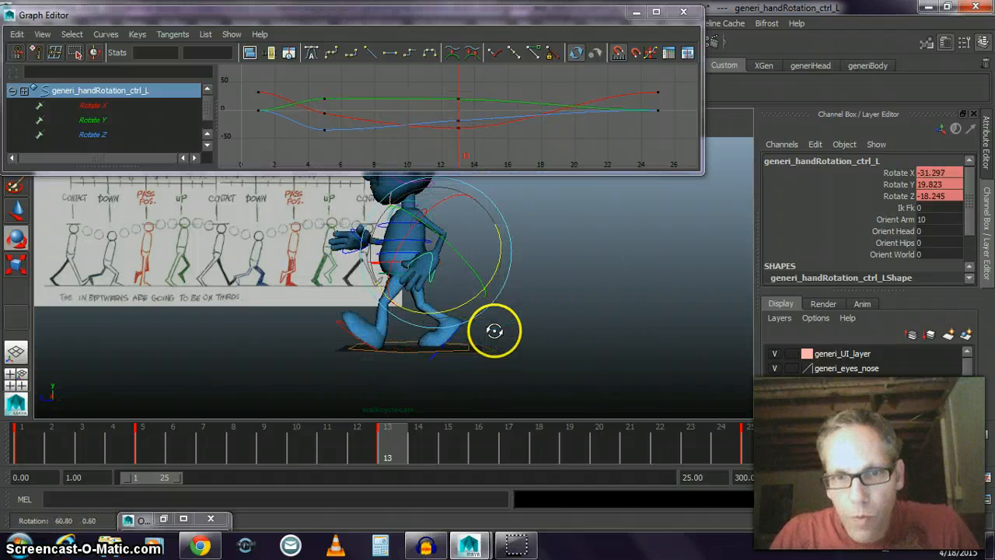
- Adjust and key the left hand control's frame 13 rotation at about X -40.9, Y 24.5 and Z -39.1
middle_click_drag(525, 339, 567, 345, "alt")
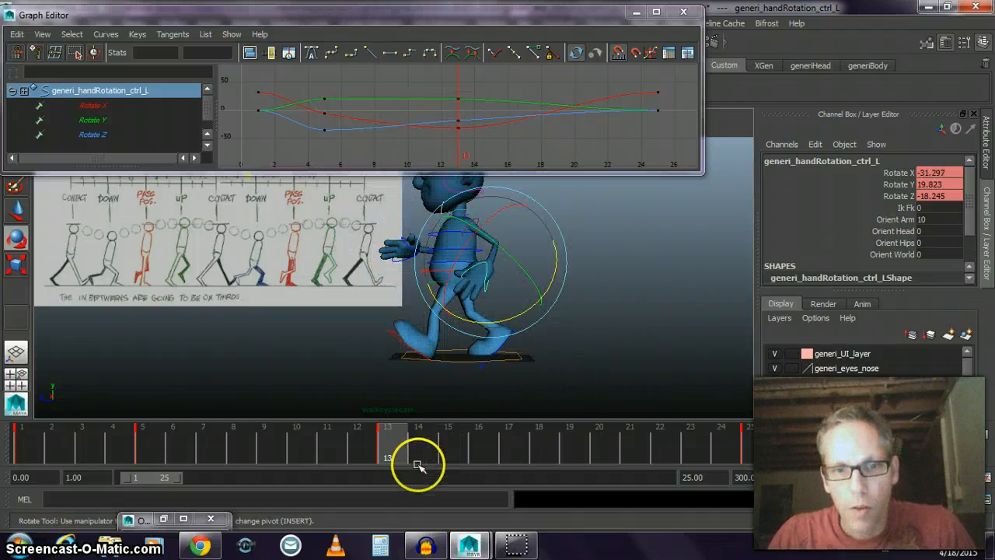
left_click_drag(206, 428, 391, 438)
left_click_drag(483, 318, 462, 318)
key("s")
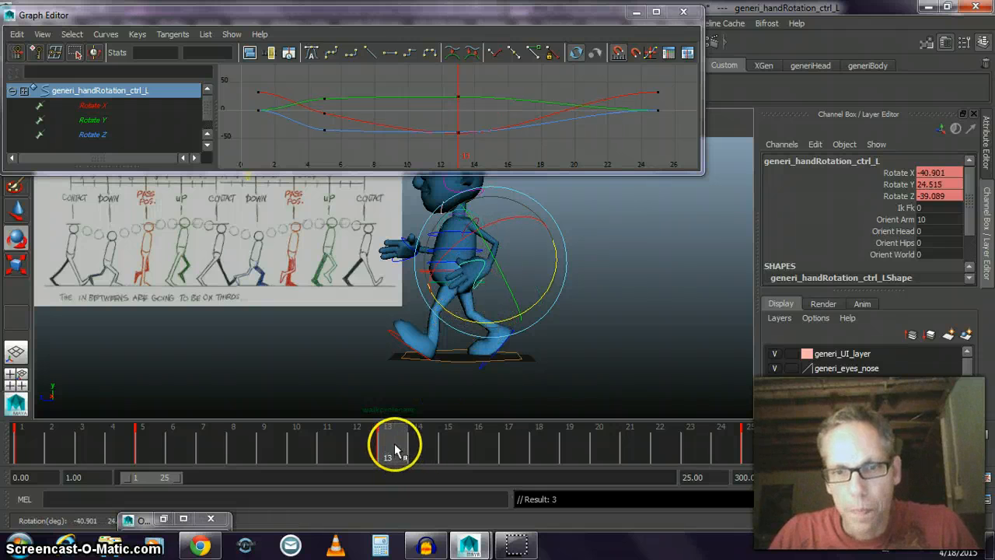
- Review the hand swing from frame 1, and rotate the left hand control on frame 17 to about X -1.6, Y 19.4 and Z 34.8
mouse_move(426, 451)
left_mouse_down()
mouse_move(512, 458)
mouse_move(107, 415)
mouse_move(22, 455)
left_mouse_up()
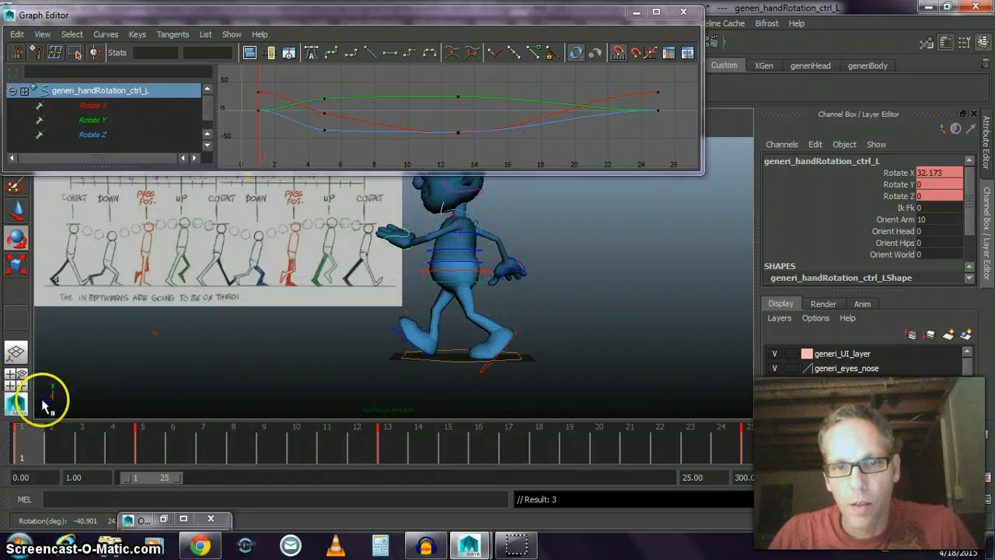
mouse_move(45, 405)
left_mouse_down()
mouse_move(389, 471)
mouse_move(473, 457)
left_mouse_up()
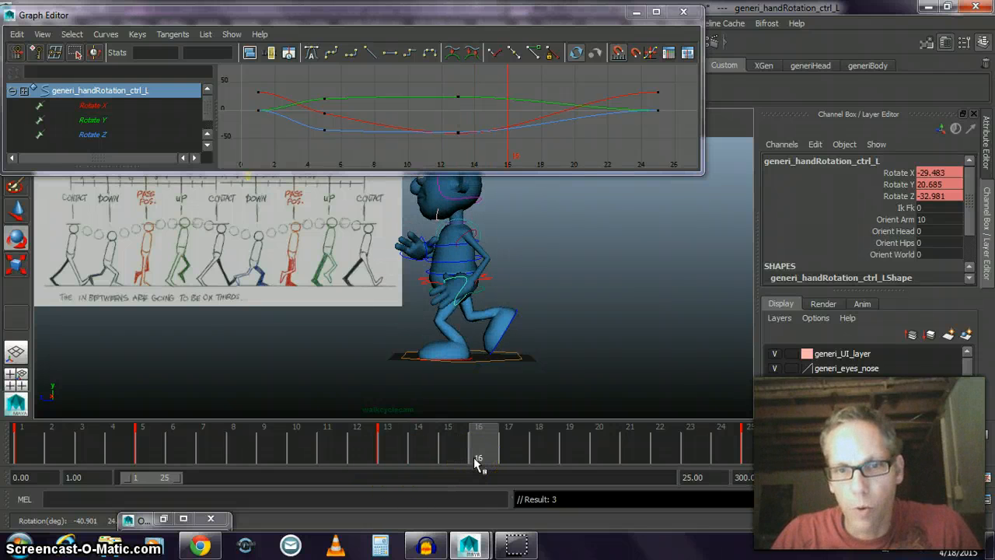
left_click_drag(486, 458, 508, 459)
key("e")
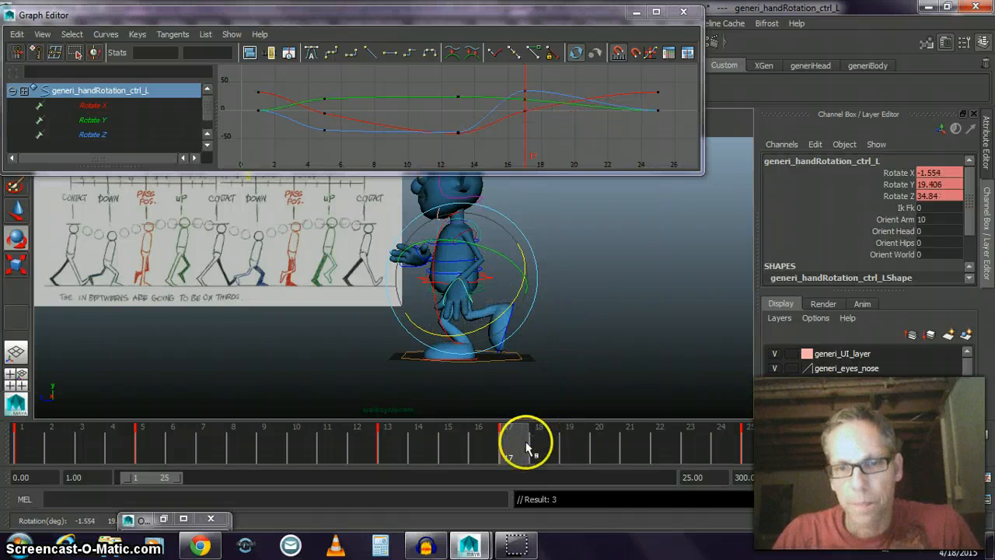
- Rotate and key the left hand control on frame 9 at about X -53.2, Y 42.9 and Z -62.1, and scrub through the cycle
left_click_drag(434, 463, 272, 444)
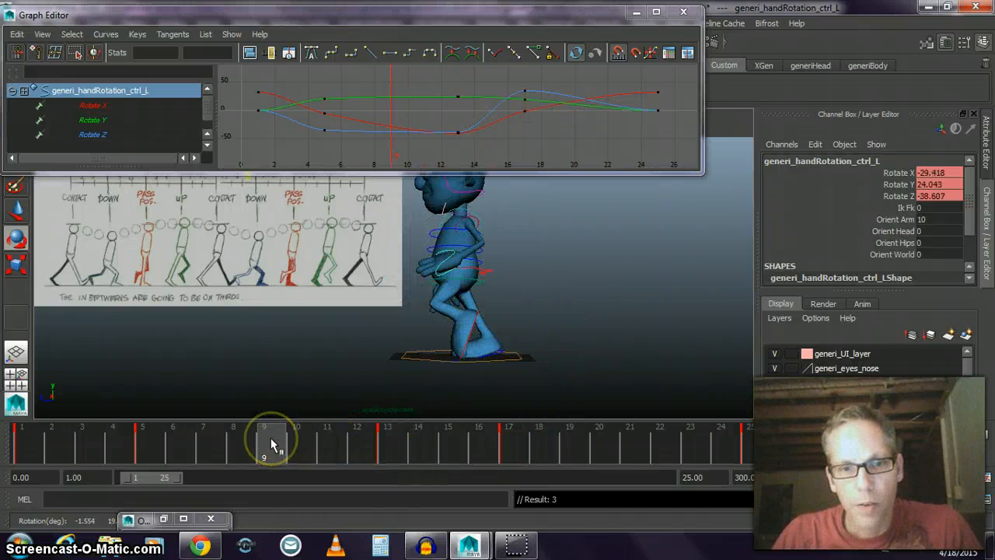
left_click_drag(507, 270, 478, 283)
key("s")
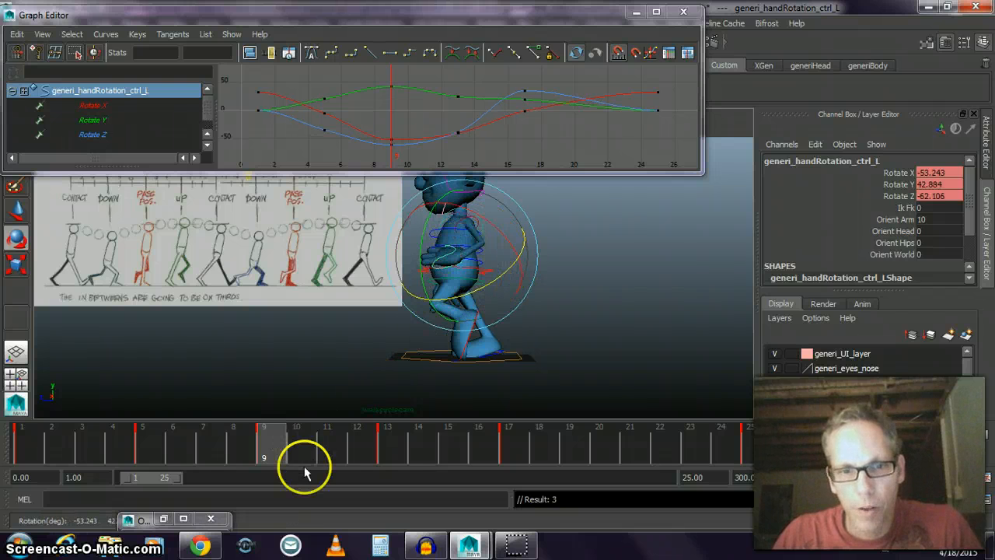
mouse_move(269, 449)
left_mouse_down()
mouse_move(349, 446)
mouse_move(772, 486)
mouse_move(255, 437)
mouse_move(7, 427)
mouse_move(758, 494)
left_mouse_up()
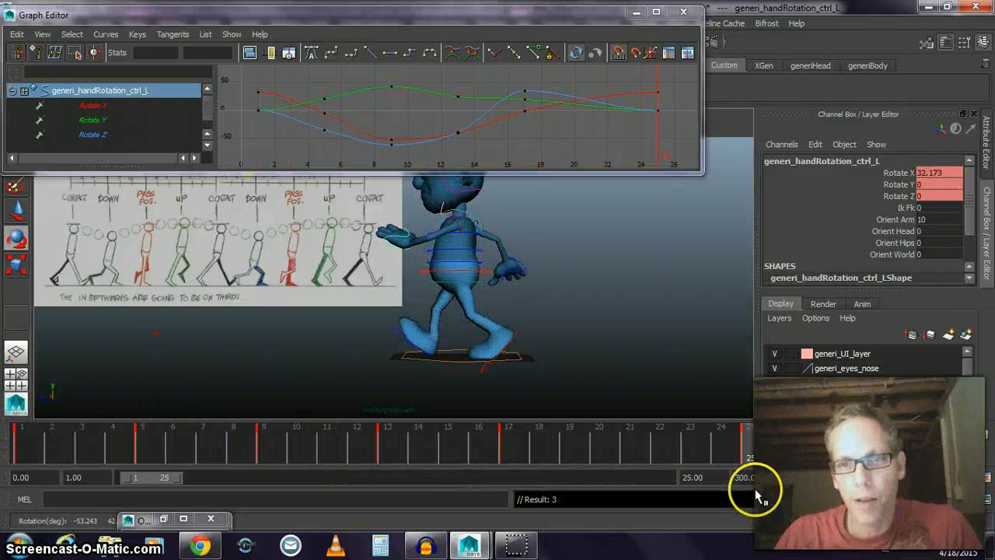
left_click_drag(560, 455, 11, 460)
key("e")
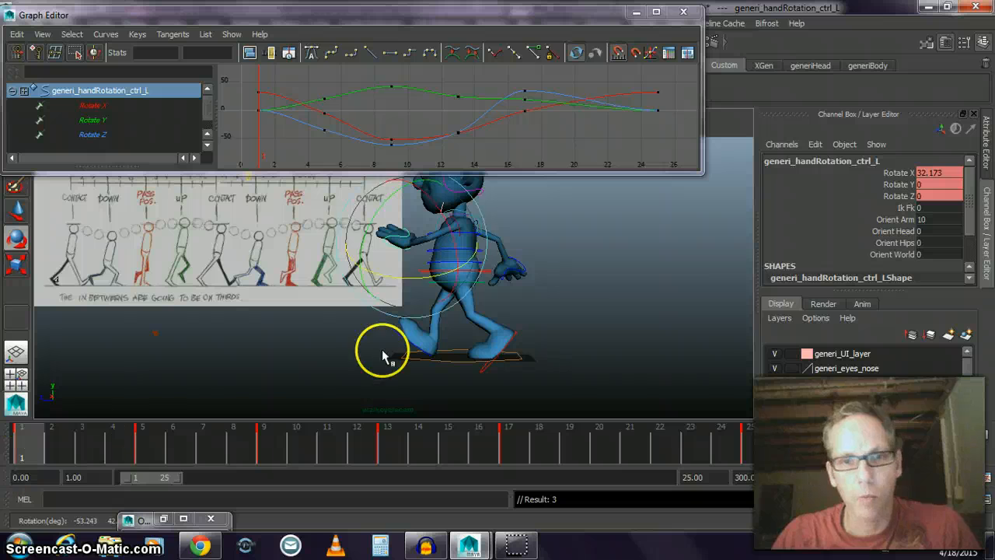
- Set the left shoulder control's Elbow value to -38.1 on frame 7 and key only that channel
left_click(675, 269)
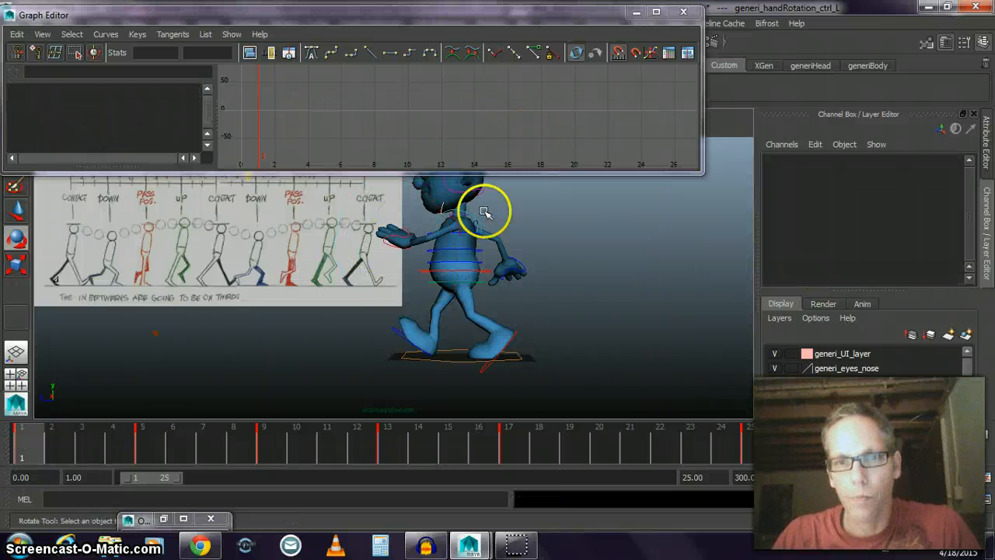
left_click(460, 223)
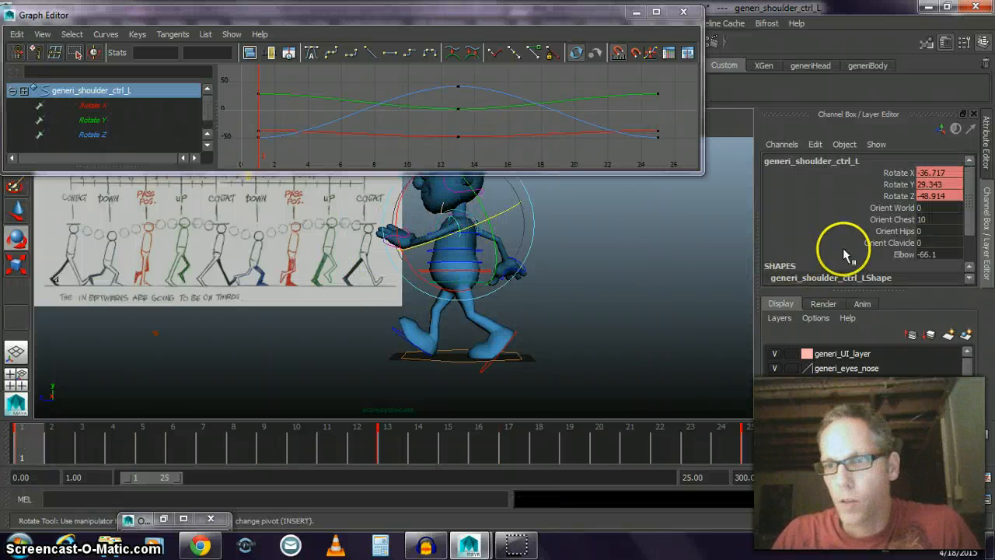
left_click(910, 257)
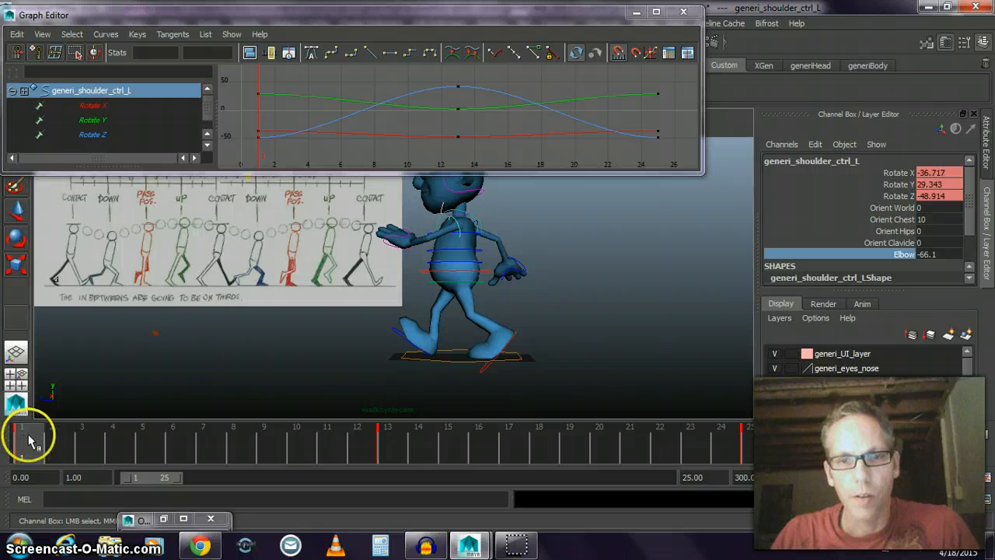
mouse_move(28, 434)
left_mouse_down()
mouse_move(389, 451)
mouse_move(218, 461)
left_mouse_up()
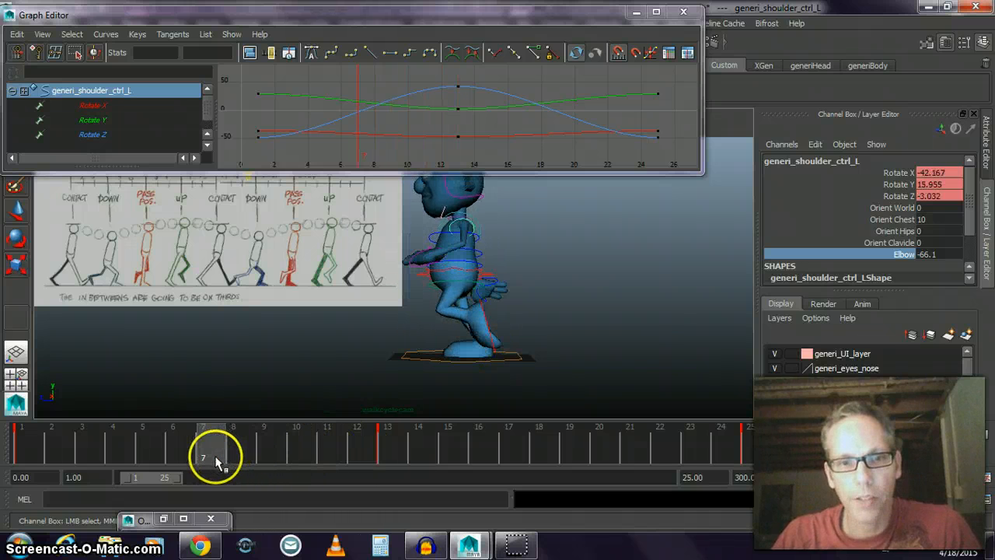
middle_click_drag(642, 322, 719, 334)
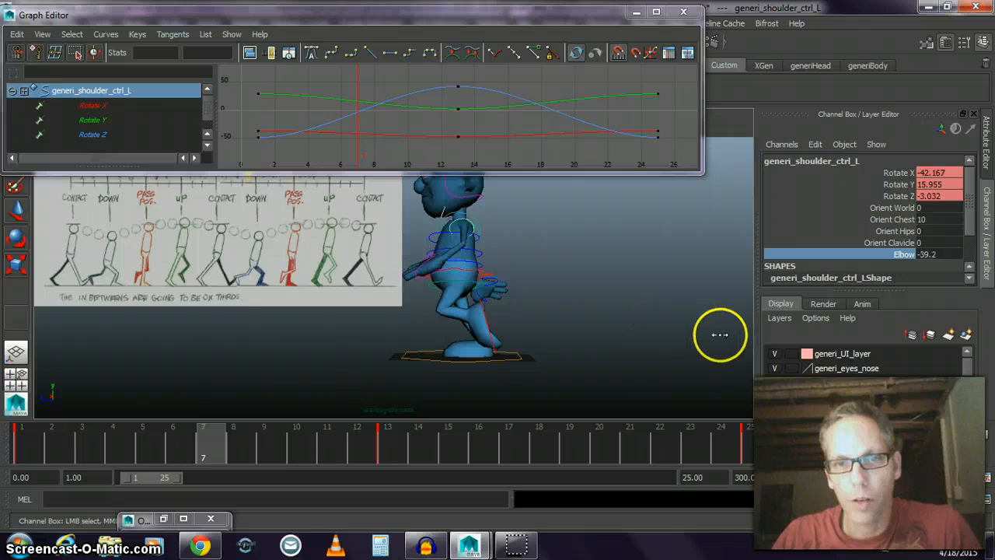
left_click_drag(166, 447, 210, 437)
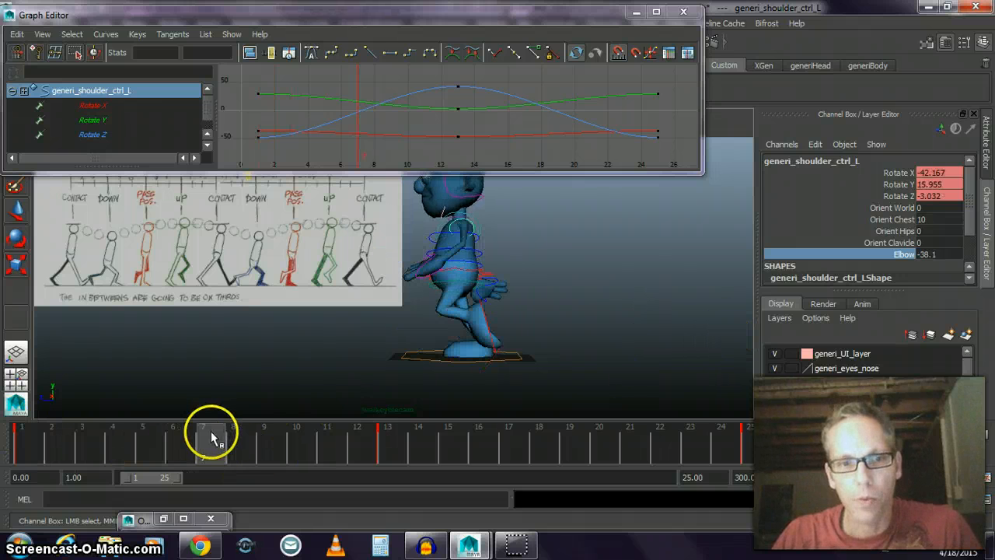
right_click(905, 260)
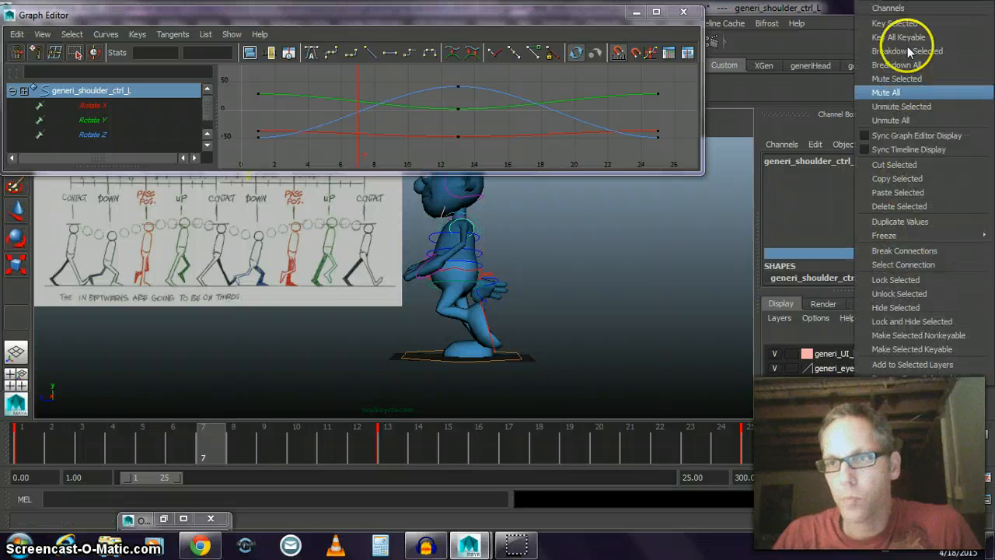
left_click(898, 23)
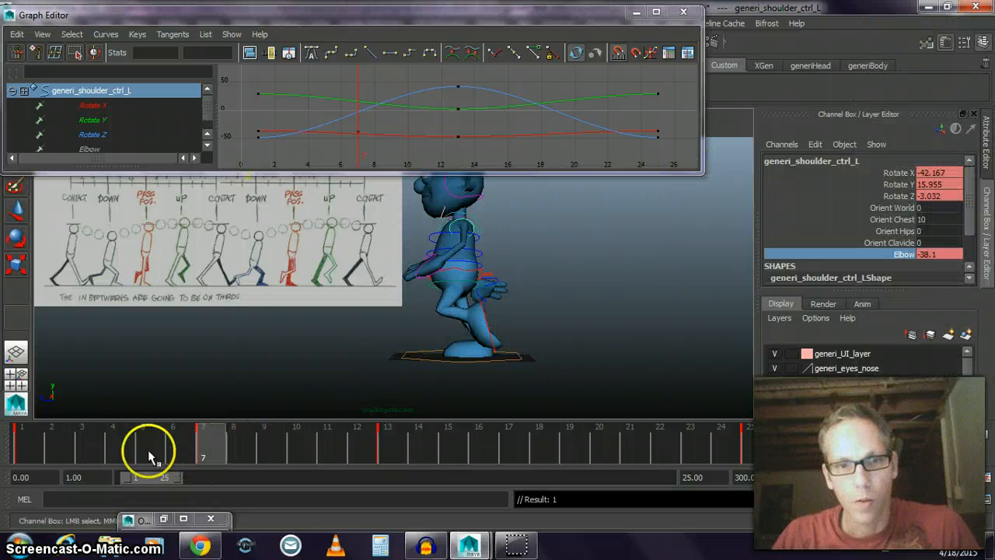
- Set and key the left shoulder control's Elbow value at 16.6 on frame 17, and scrub through the cycle
mouse_move(147, 450)
left_mouse_down()
mouse_move(31, 436)
mouse_move(306, 422)
mouse_move(445, 438)
left_mouse_up()
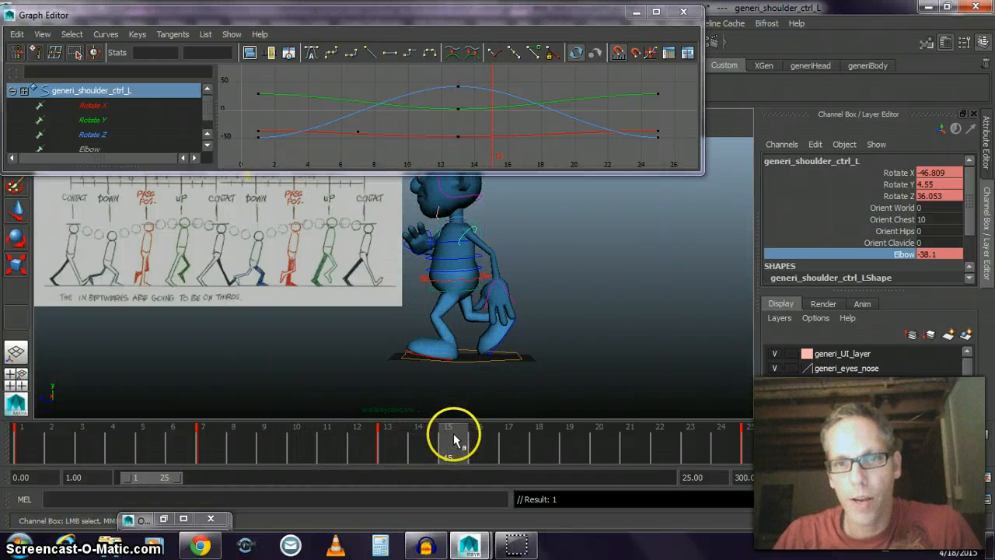
left_click(495, 446)
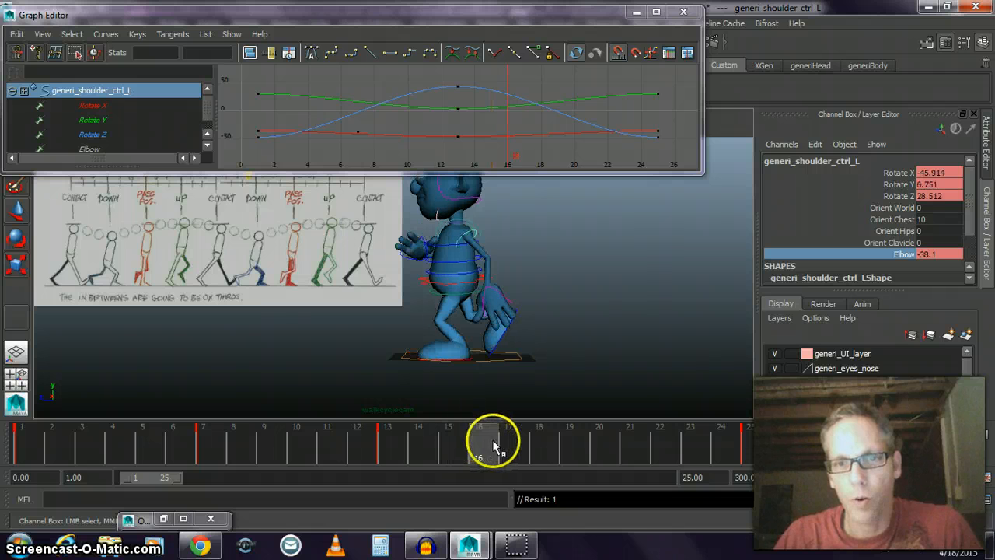
left_click(506, 447)
middle_click_drag(576, 319, 692, 347)
middle_click_drag(403, 352, 536, 378)
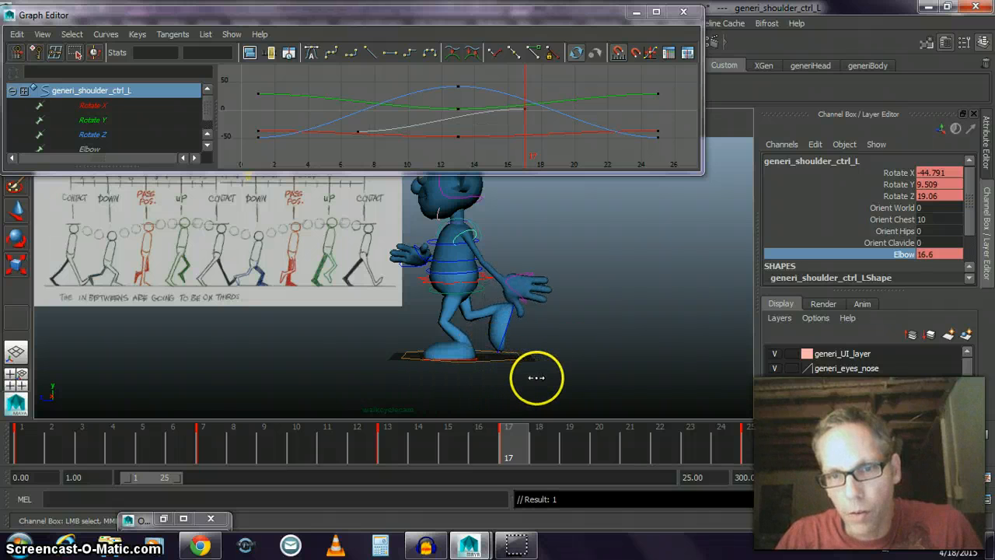
left_click_drag(367, 443, 273, 436)
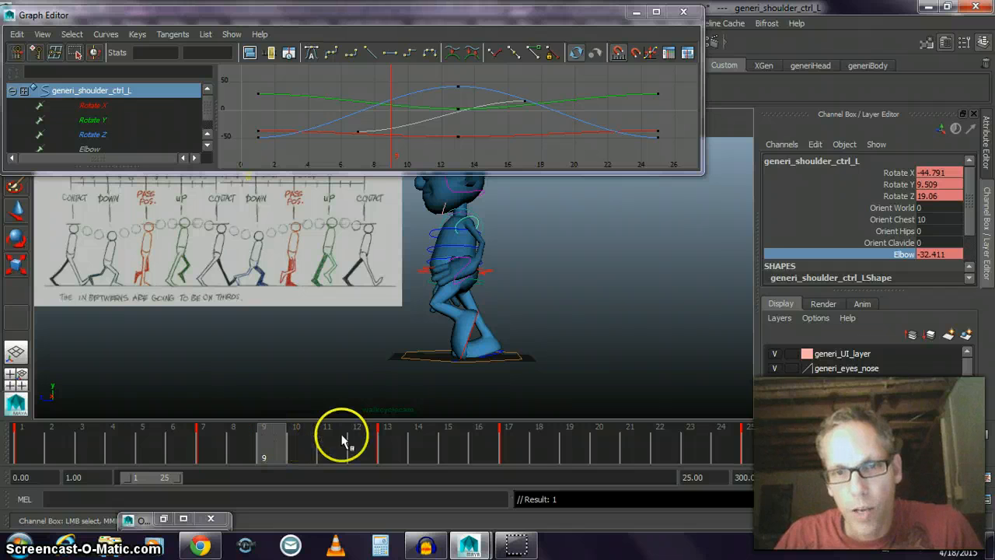
mouse_move(342, 441)
left_mouse_down()
mouse_move(682, 442)
mouse_move(633, 451)
mouse_move(751, 456)
left_mouse_up()
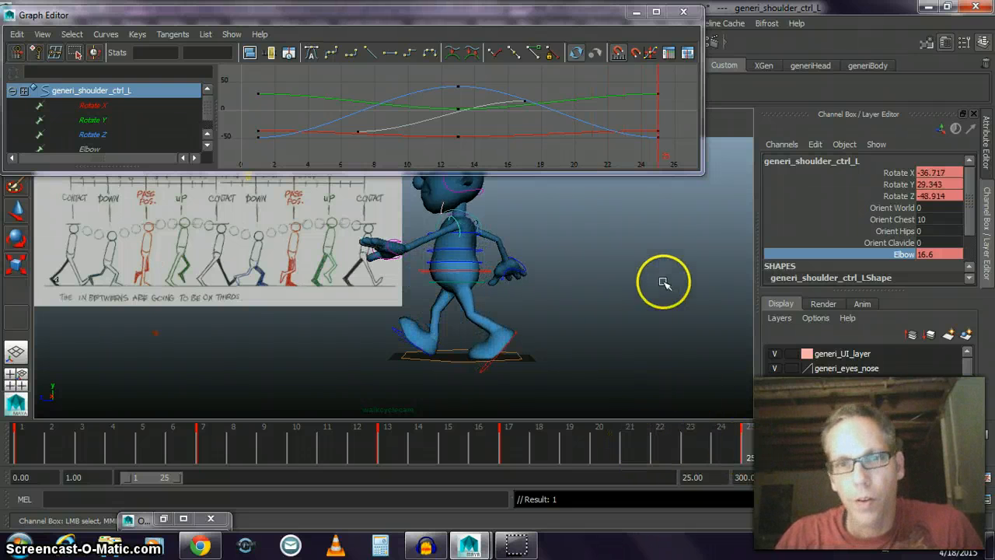
- Set the left shoulder control's Elbow value to -38 on frames 1 and 25, and play back the cycle
left_click(24, 451)
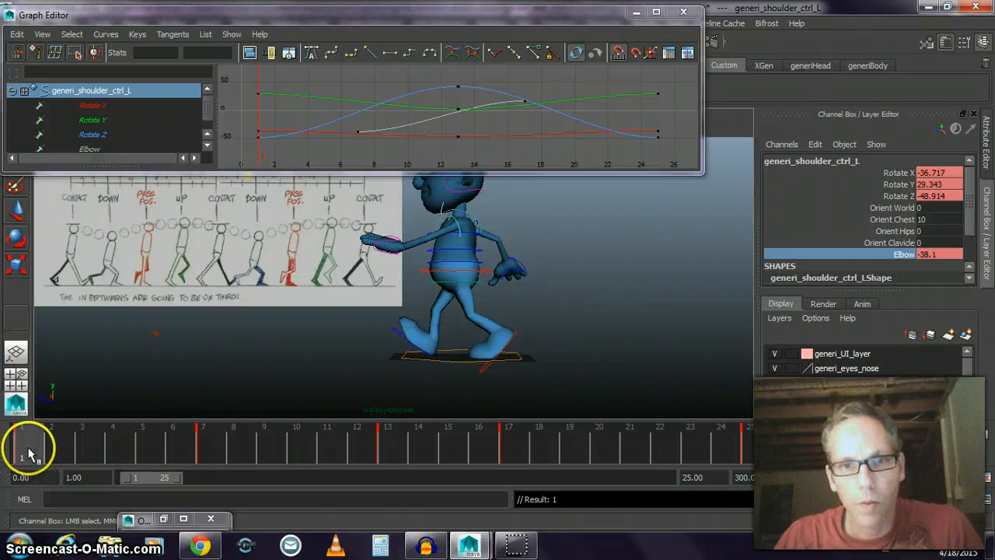
left_click_drag(325, 319, 366, 344, "alt")
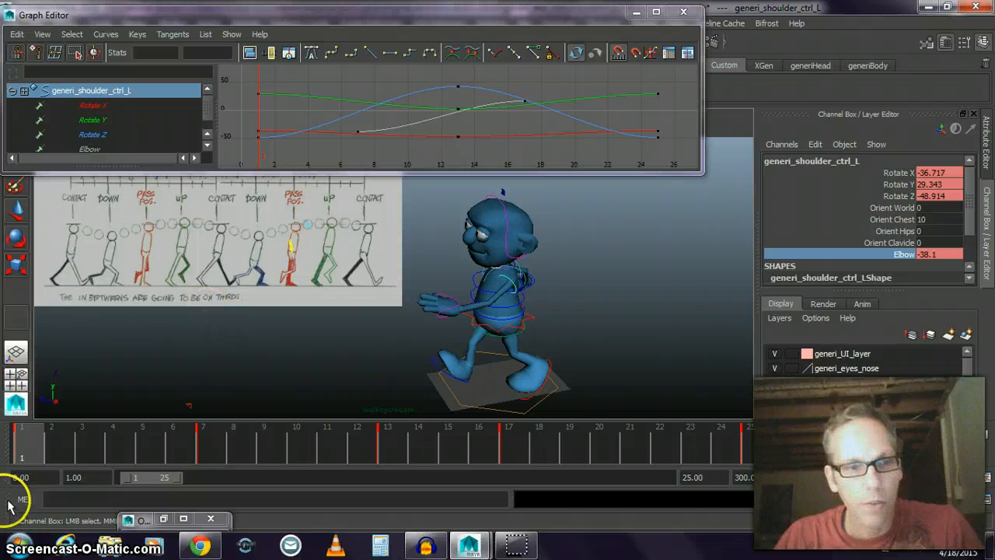
left_click(946, 254)
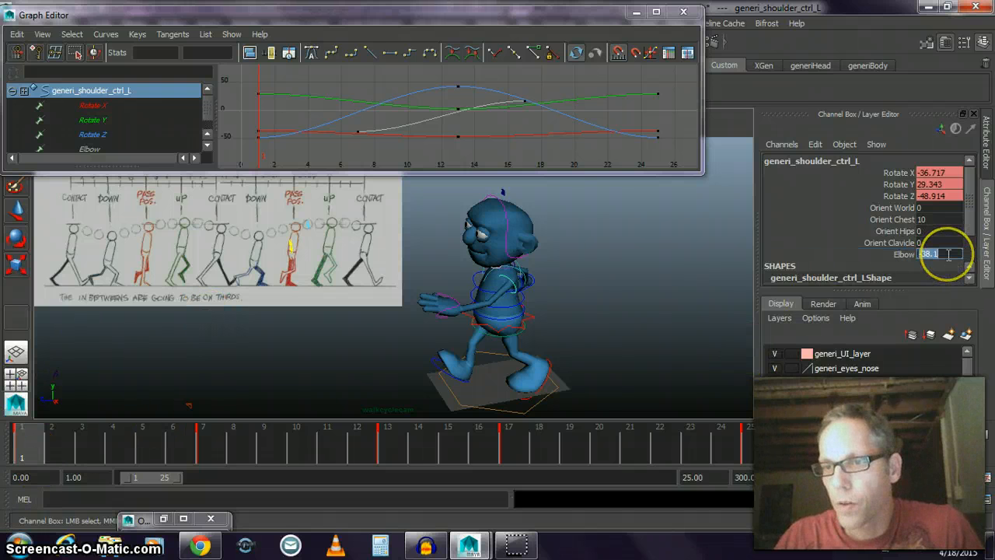
type("-38")
key("Return")
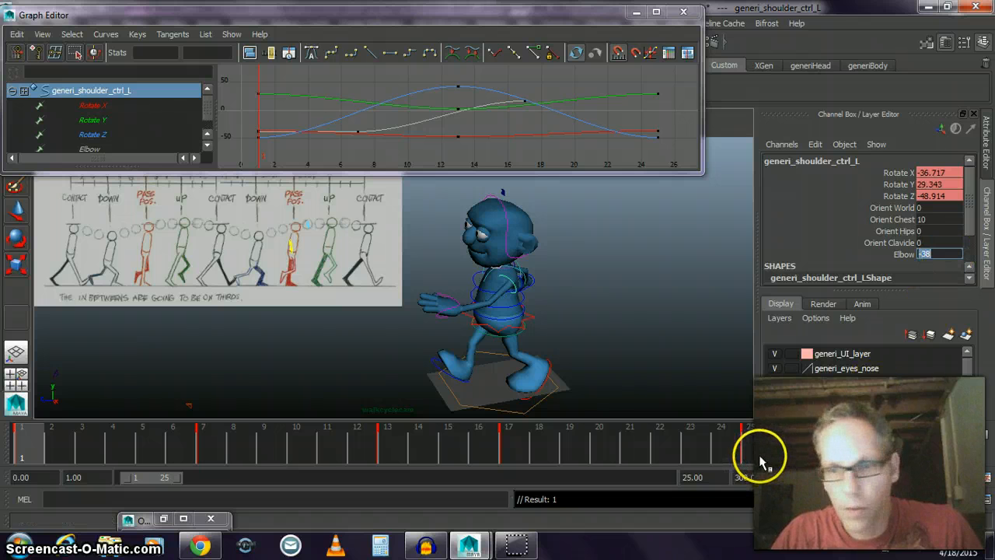
left_click(764, 459)
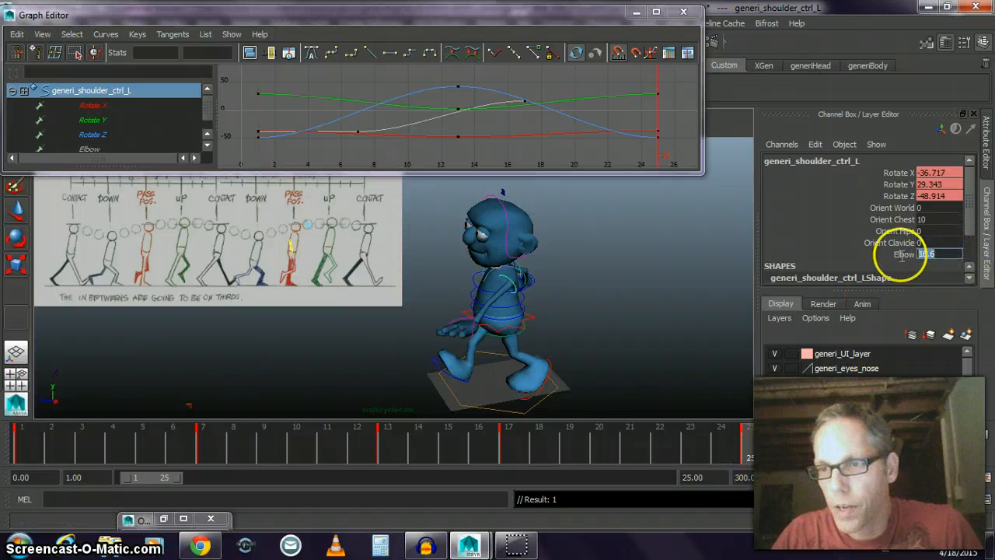
type("-38")
key("Return")
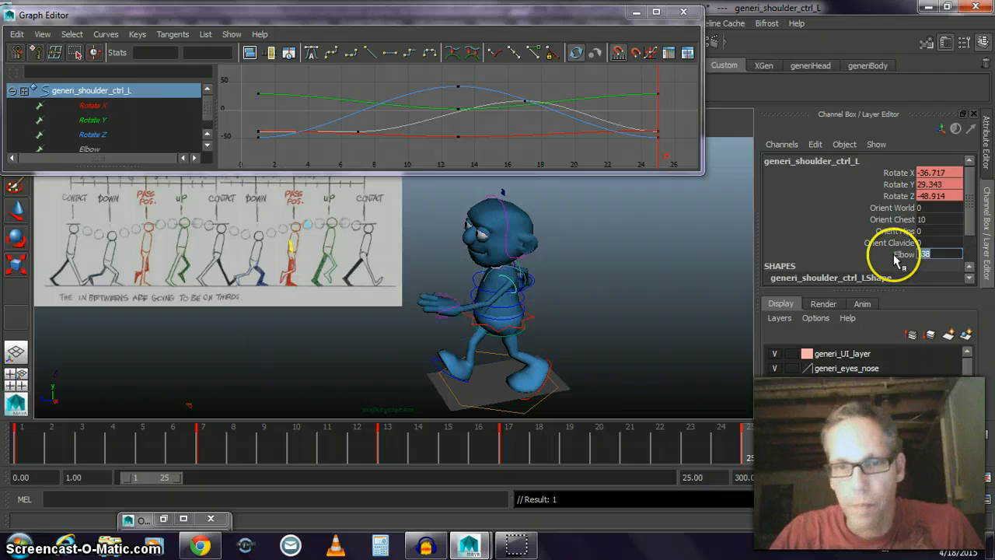
left_click(848, 443)
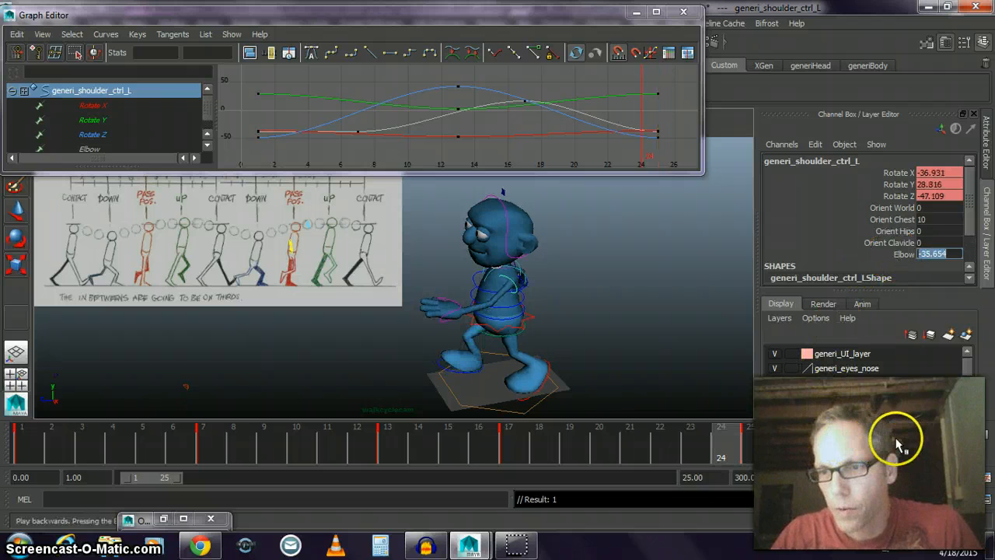
left_click(844, 436)
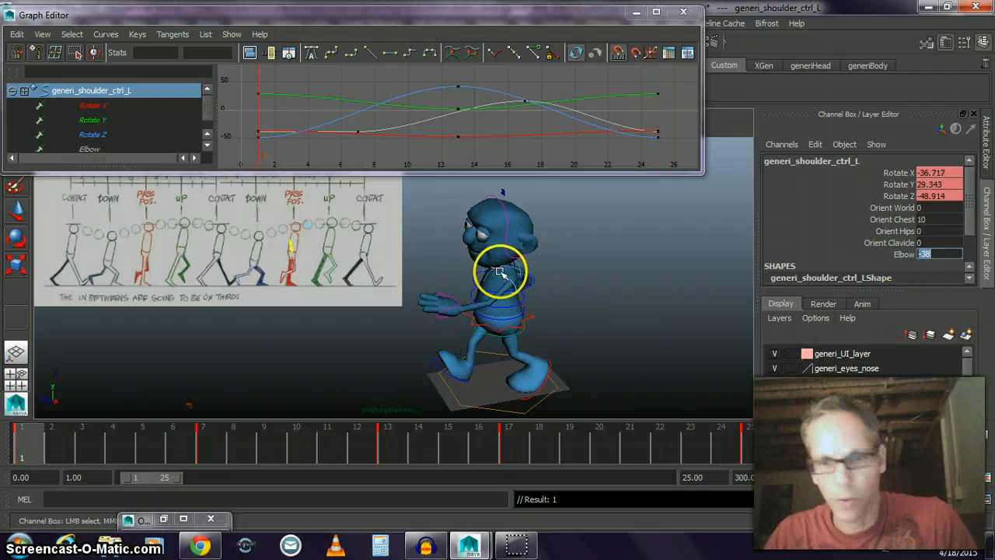
left_click(922, 444)
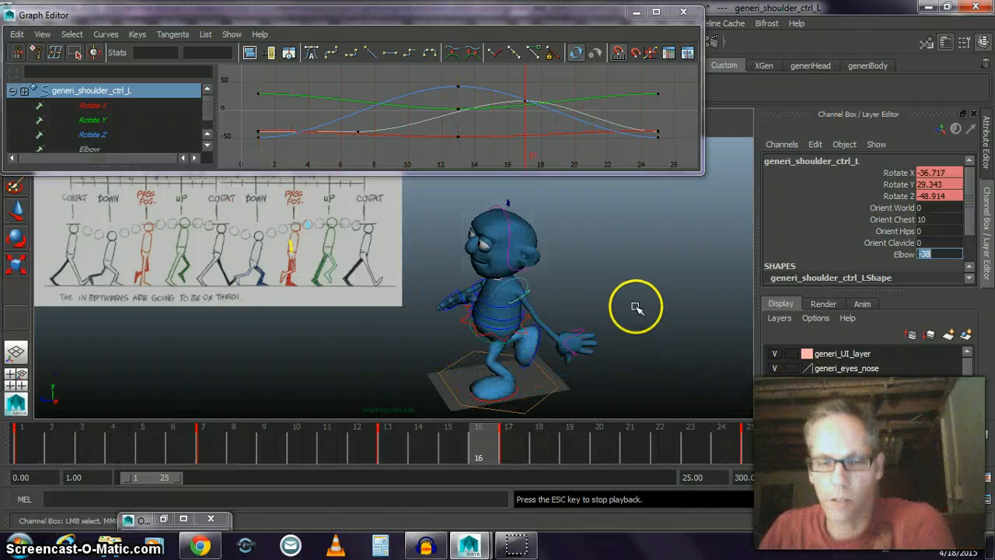
left_click_drag(629, 329, 575, 312, "alt")
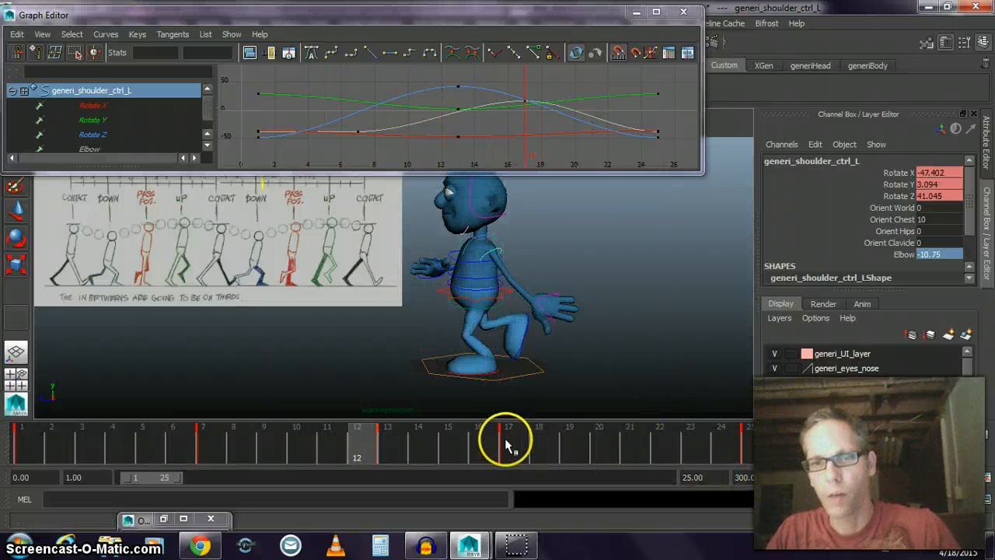
- Bend the left arm more on frame 25 by setting the shoulder control's Elbow value to -78
mouse_move(505, 443)
left_mouse_down()
mouse_move(702, 445)
mouse_move(750, 462)
left_mouse_up()
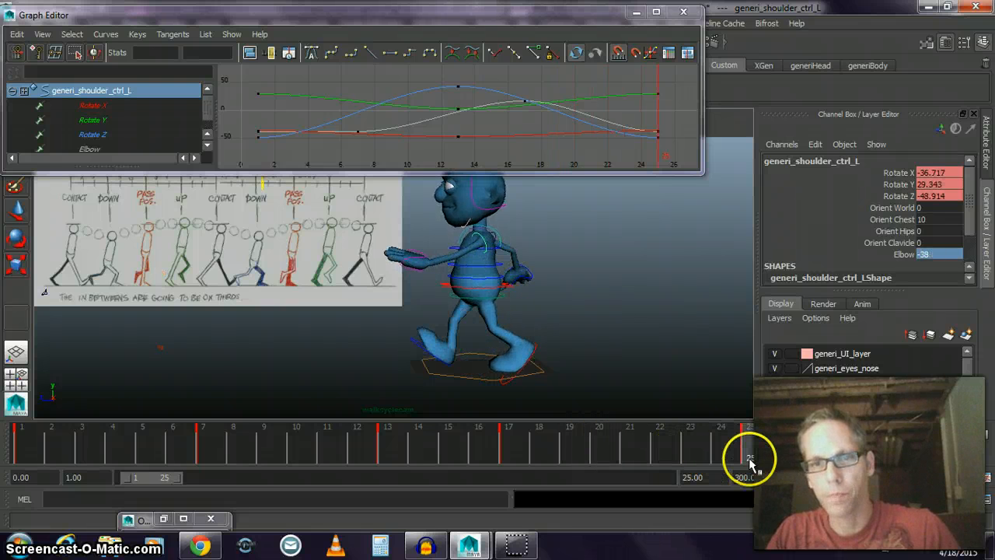
left_click(904, 257)
middle_click_drag(525, 276, 367, 231)
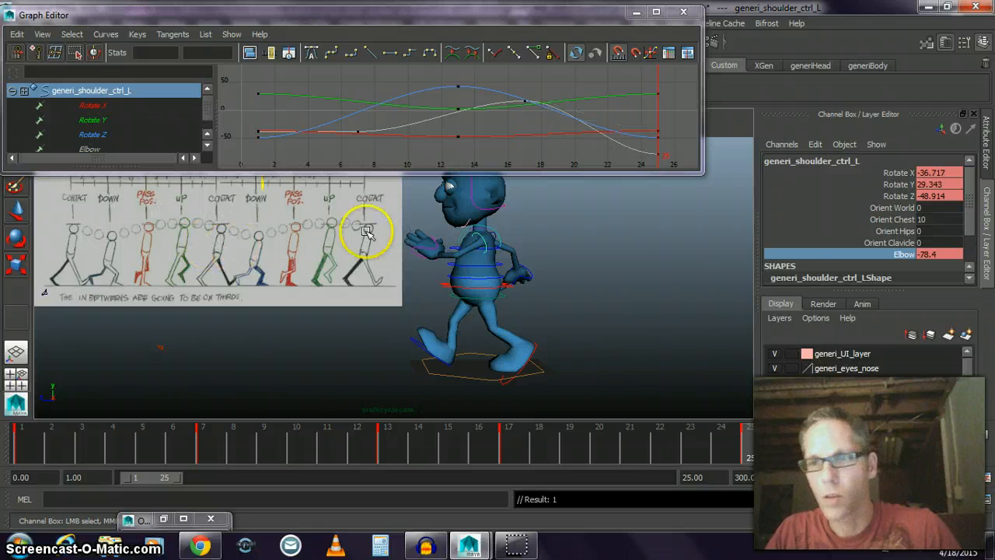
double_click(953, 255)
type("-")
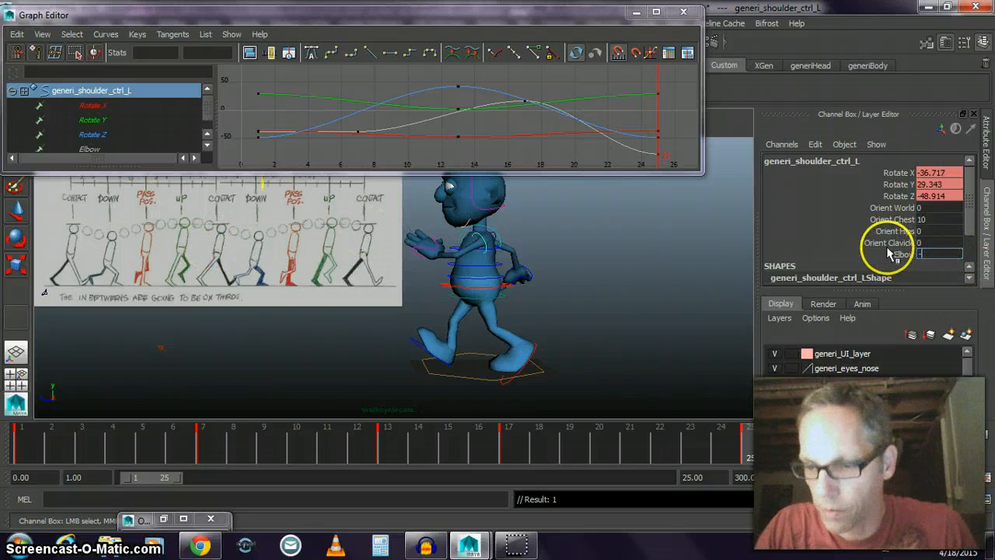
type("78")
key("Return")
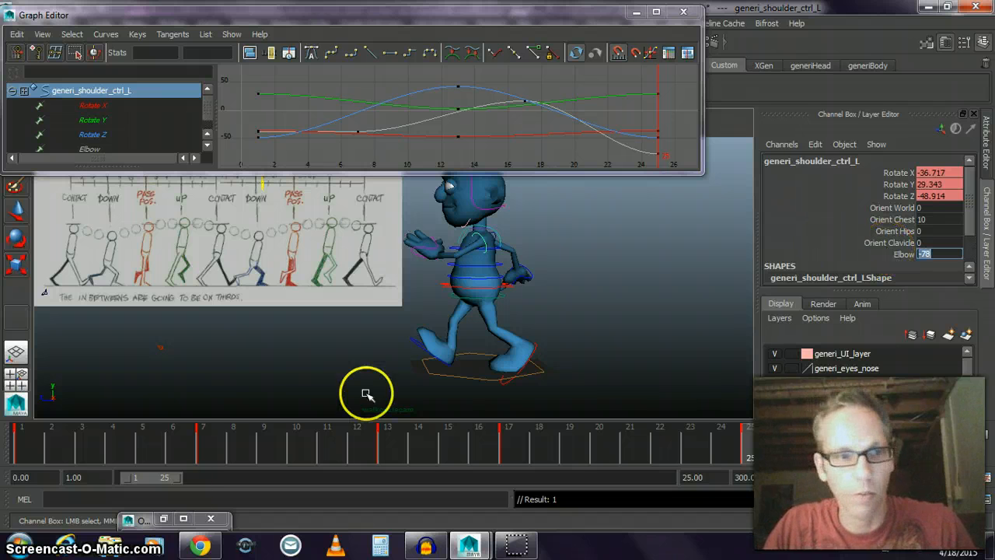
- Set the left shoulder control's Elbow value to -78 on frame 1, and play the cycle to review the arm swing
left_click(21, 440)
double_click(952, 255)
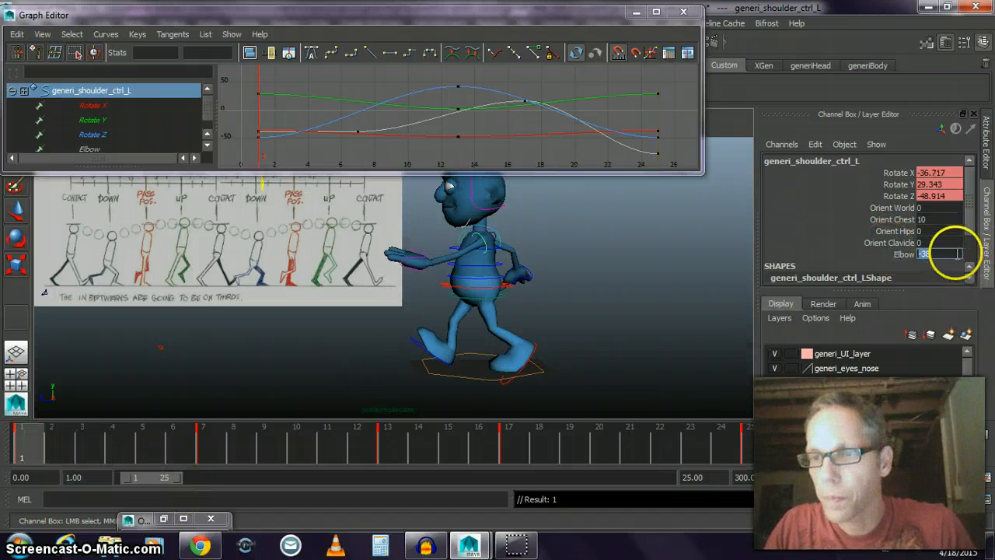
type("-")
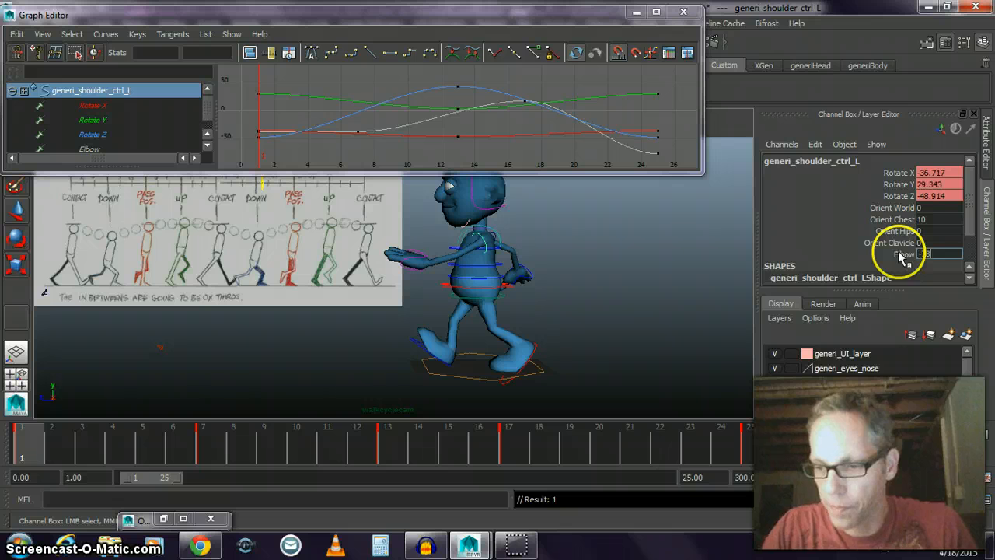
type("78")
key("Return")
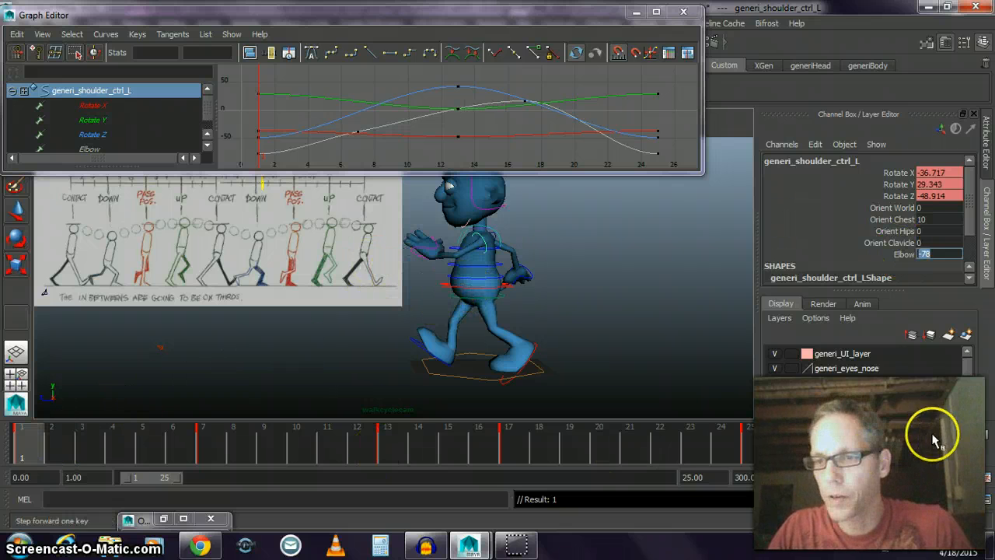
left_click(900, 440)
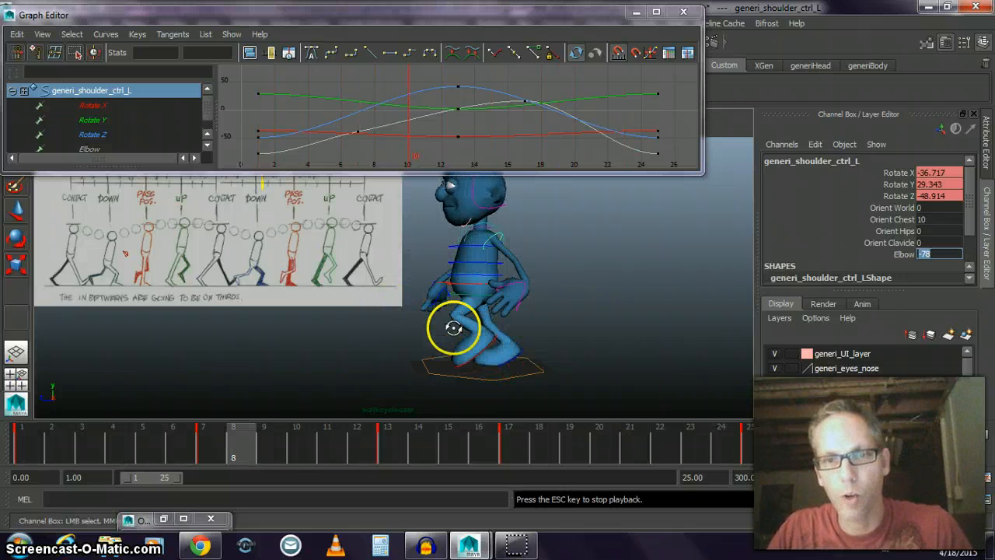
left_click_drag(454, 328, 572, 322, "alt")
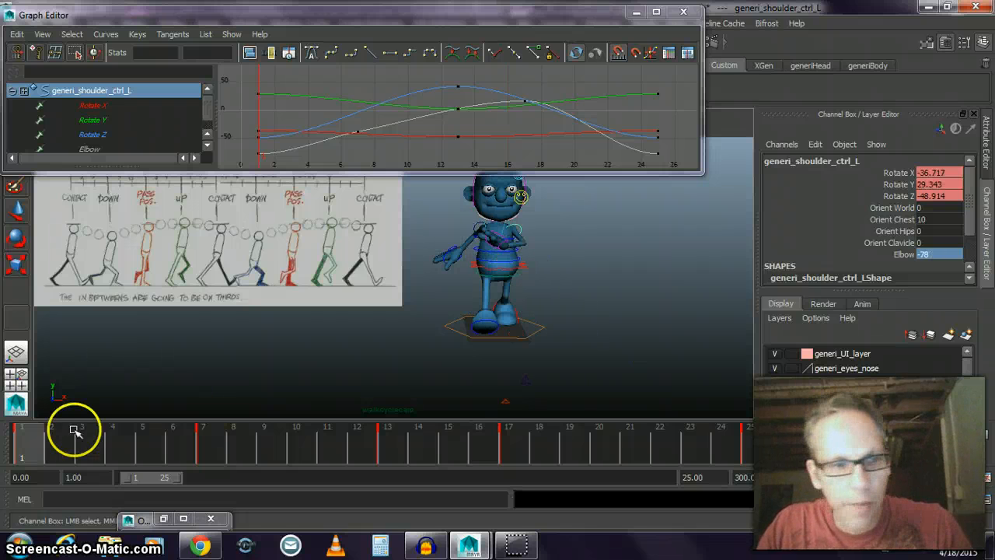
- Rotate the left hand control on frame 1 to about 29.7 in Z
mouse_move(74, 430)
left_mouse_down()
mouse_move(27, 444)
mouse_move(156, 450)
mouse_move(11, 445)
left_mouse_up()
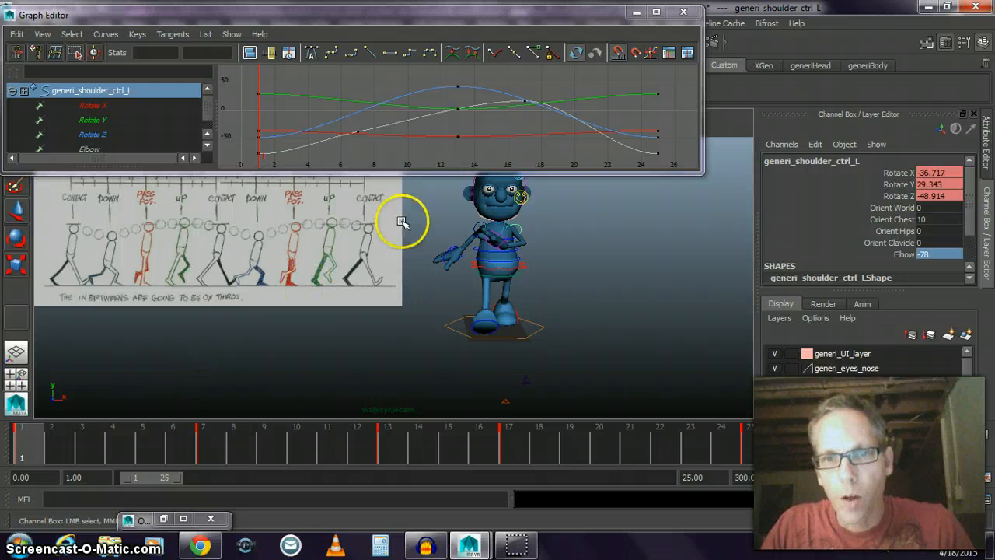
left_click(509, 240)
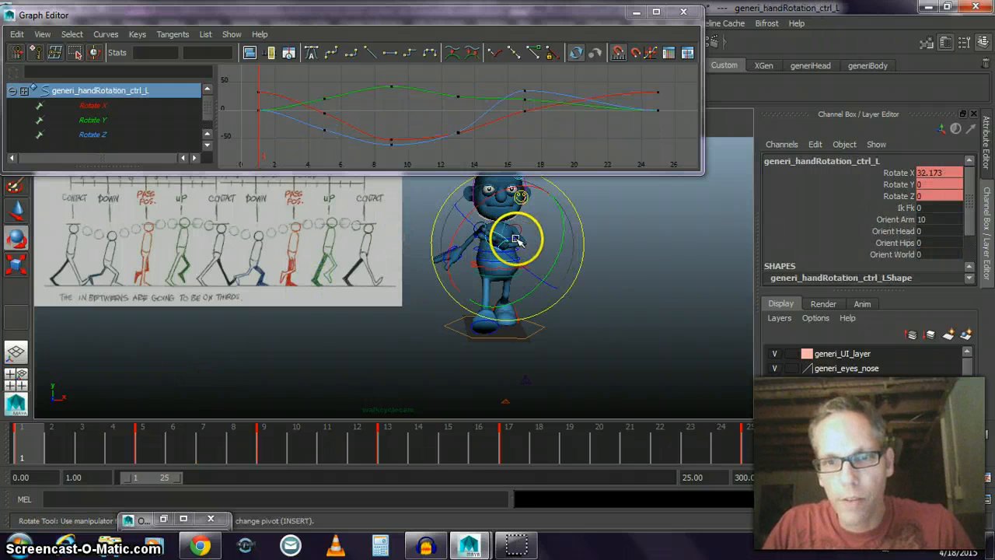
left_click_drag(476, 227, 506, 252)
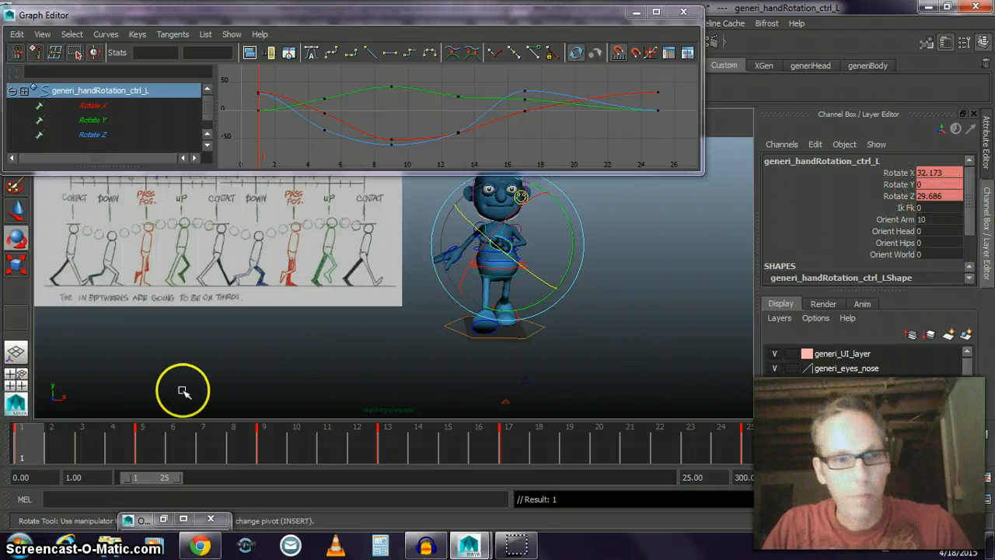
- Copy the left hand control's frame 1 key onto frame 25, and play the cycle from the start
right_click(21, 449)
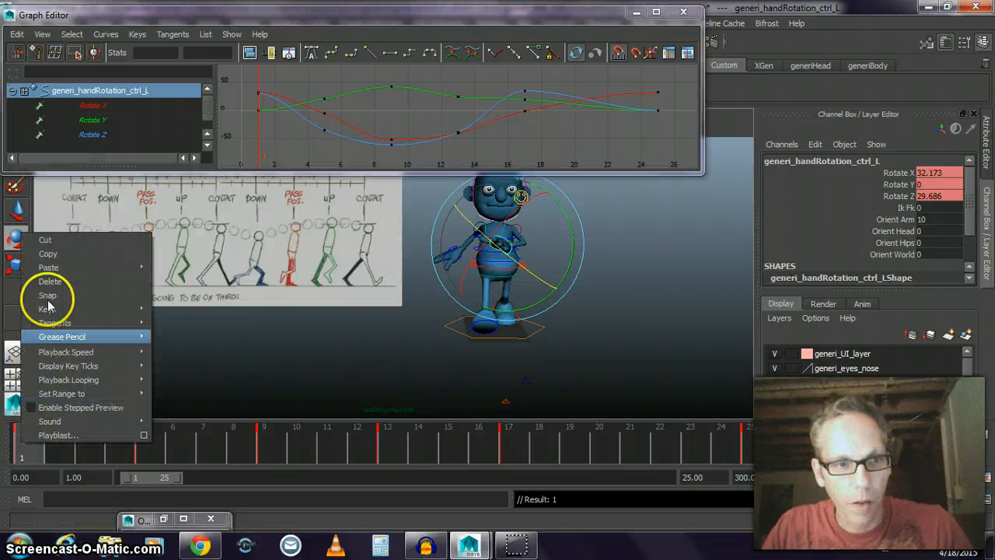
left_click(52, 251)
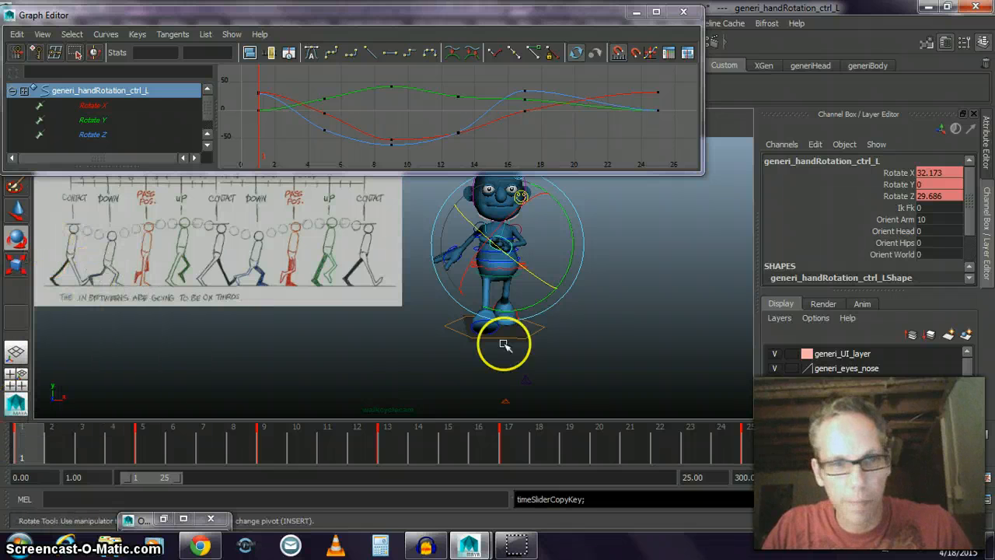
left_click(748, 451)
right_click(753, 449)
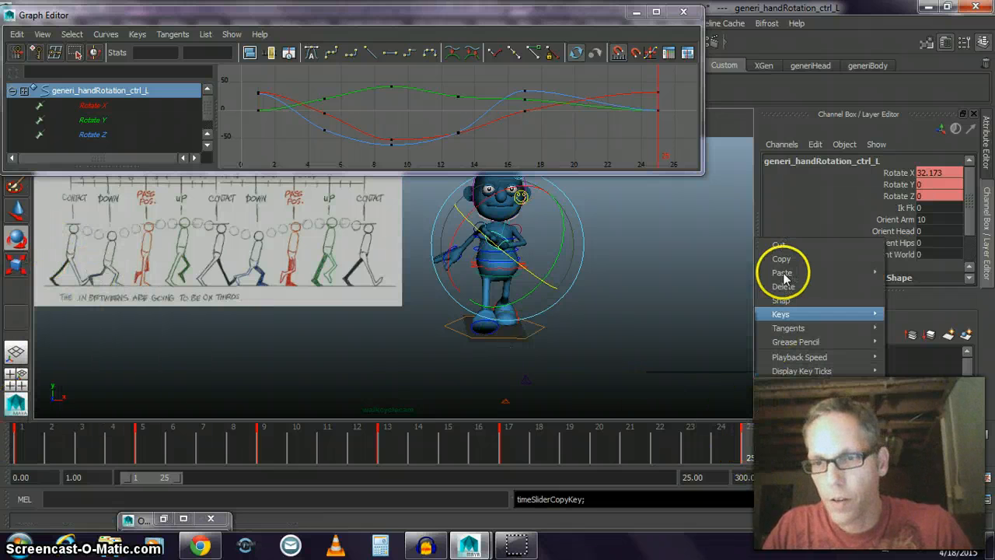
mouse_move(822, 278)
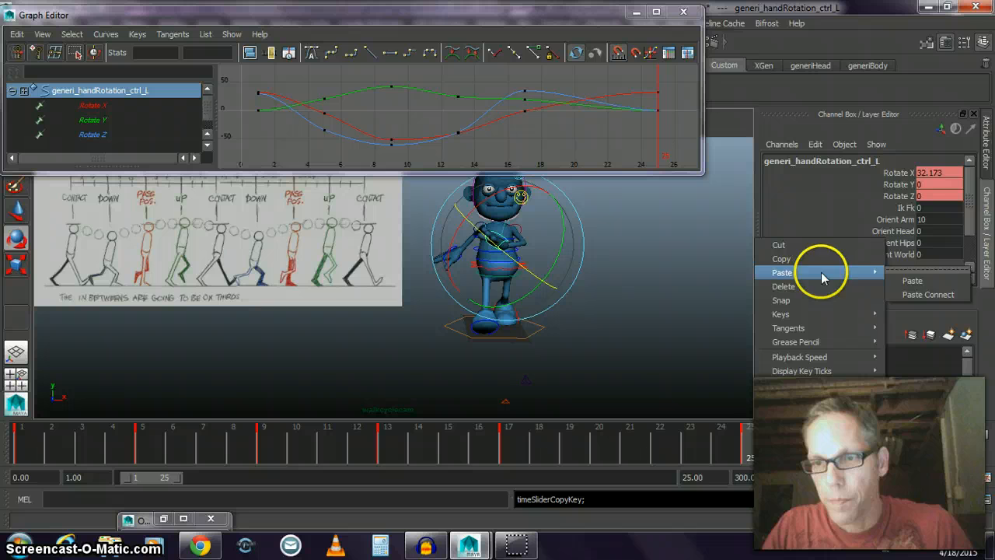
left_click(907, 280)
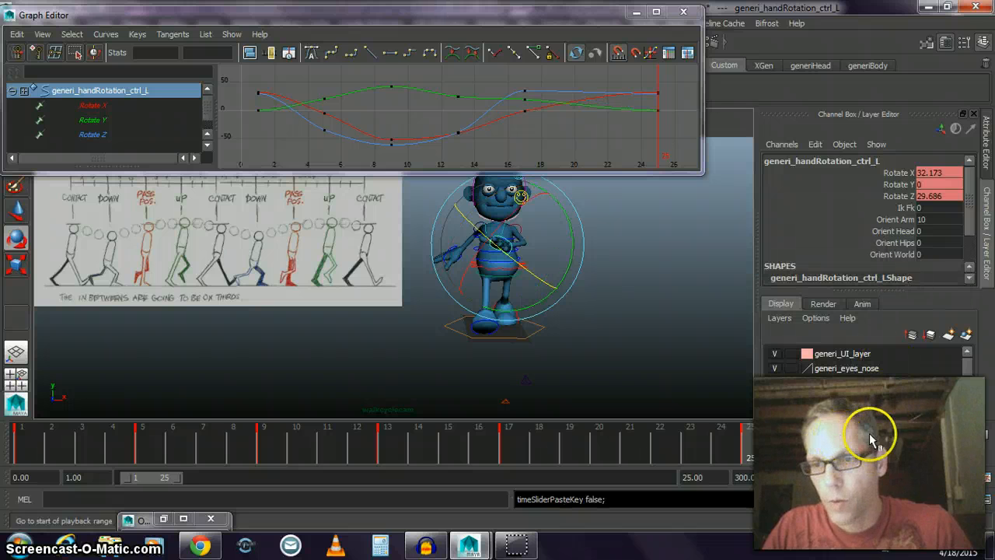
left_click(847, 438)
left_click(904, 437)
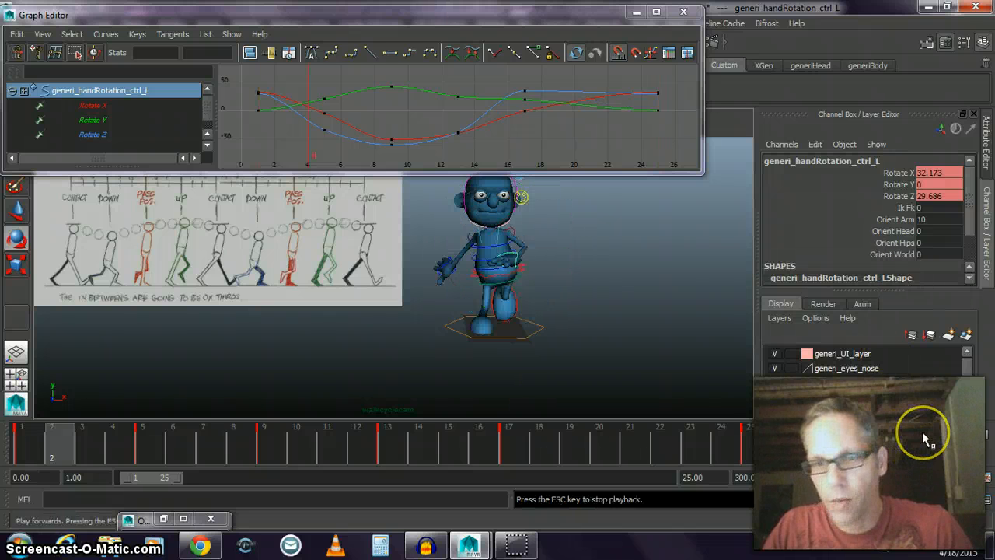
left_click(922, 431)
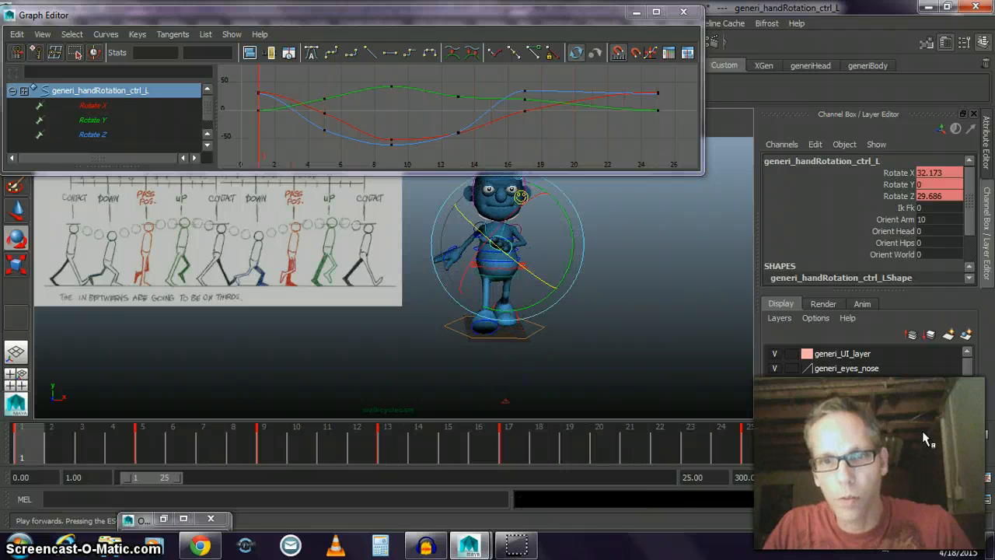
- Rotate the left hand control on frame 9 to about -57.3, 45.9, -75.8 in X, Y and Z, and key it
left_click(160, 433)
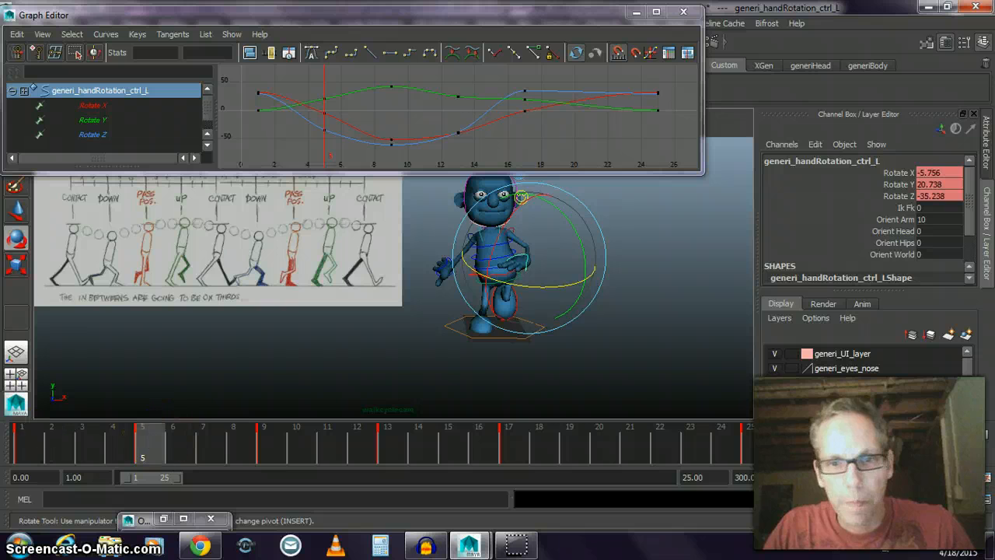
mouse_move(154, 437)
left_mouse_down()
mouse_move(16, 435)
mouse_move(117, 414)
mouse_move(256, 437)
left_mouse_up()
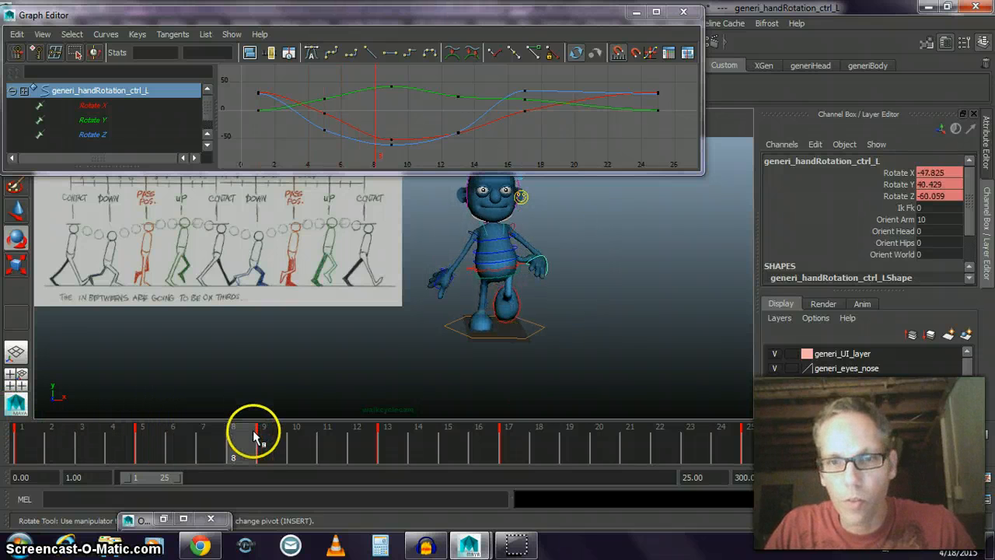
left_click(270, 439)
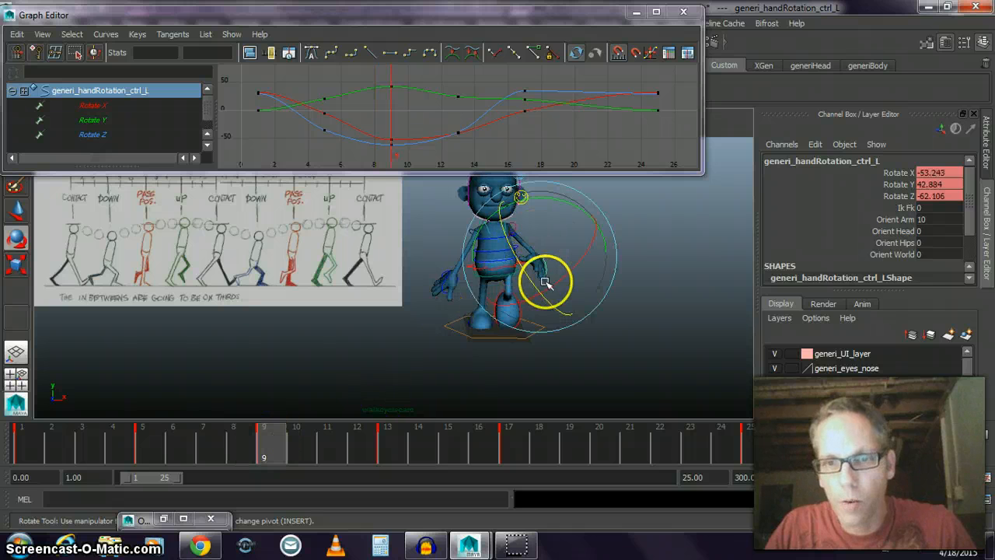
left_click_drag(535, 285, 559, 275)
key("s")
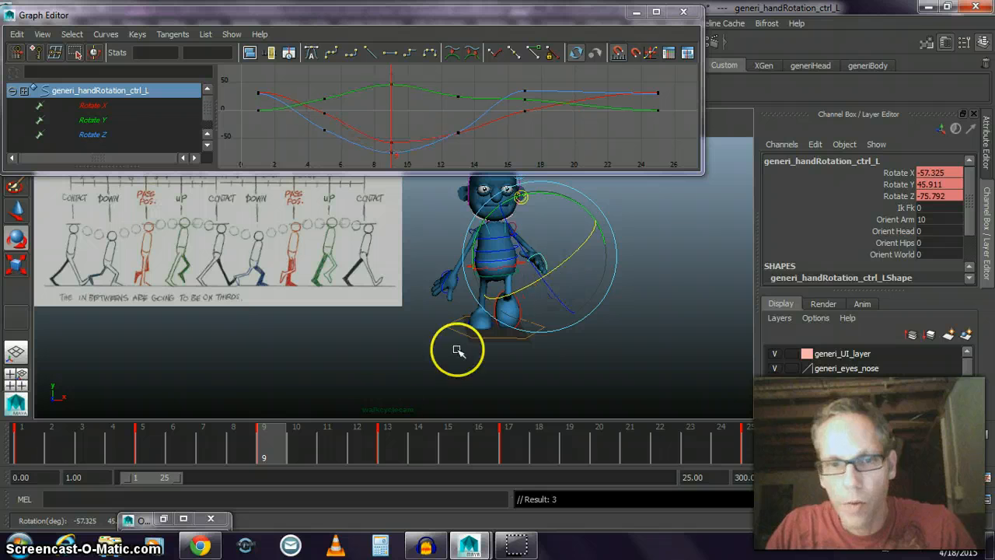
- Rotate the left hand control on frame 5 to about -2.4, -33.5, -39.4 in X, Y and Z
left_click(139, 447)
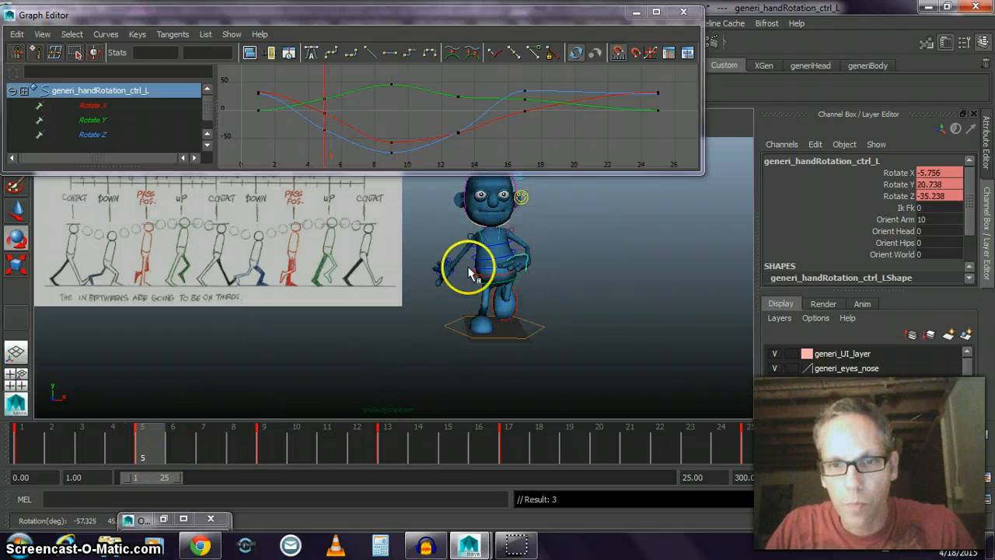
key("e")
left_click_drag(565, 211, 476, 247)
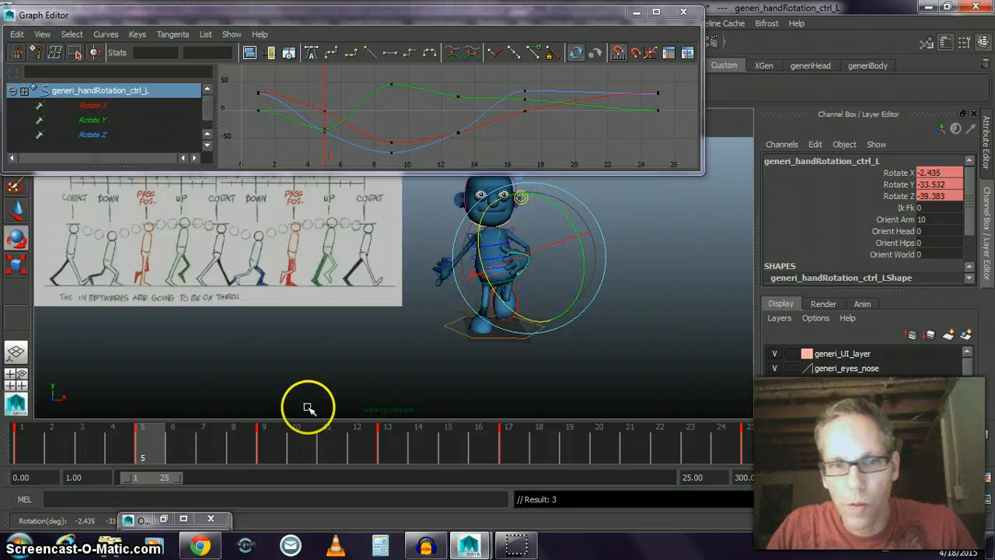
- Check the hand's motion through frame 17, and rotate the left hand control on frame 13 to about -11.9 in X
left_click_drag(157, 444, 504, 454)
key("e")
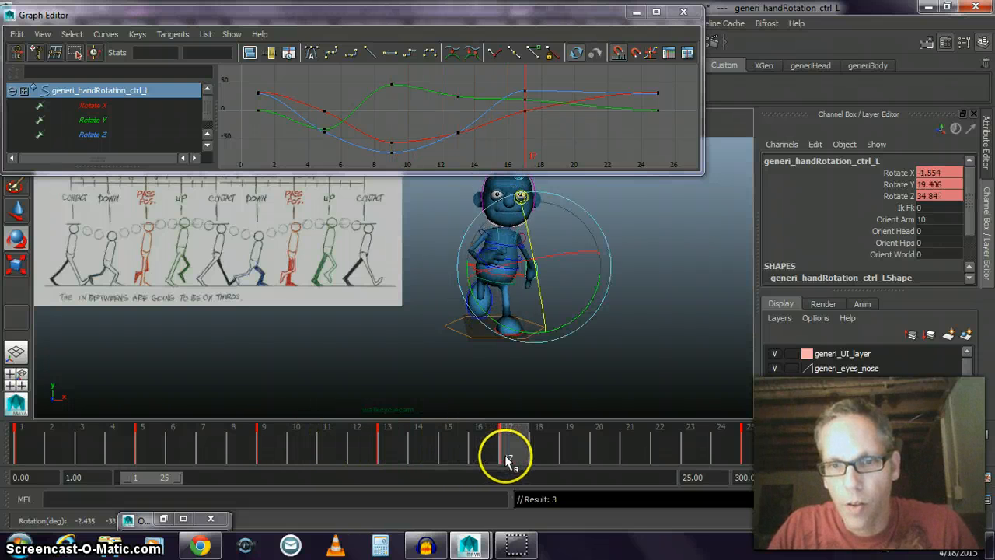
left_click(393, 454)
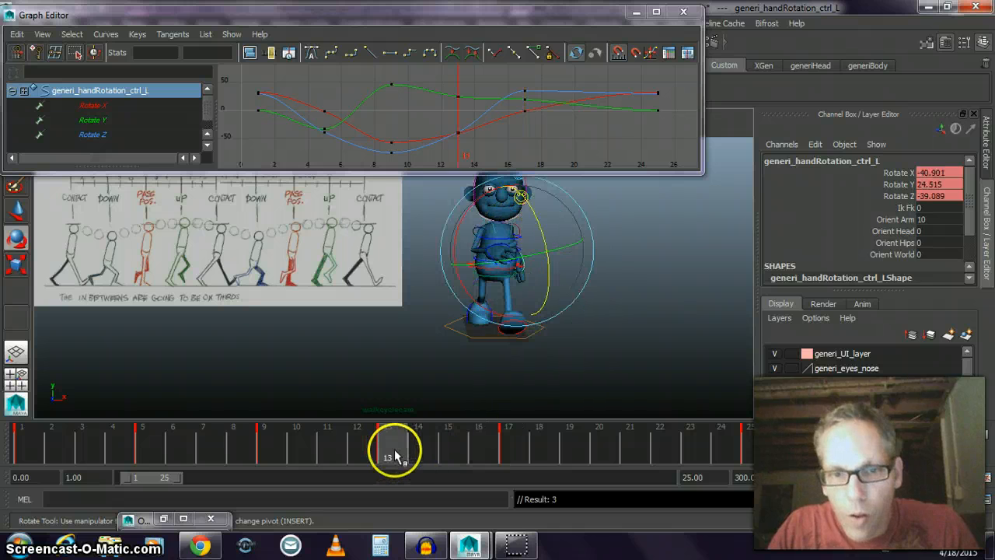
left_click_drag(582, 324, 561, 324, "alt")
left_click_drag(558, 255, 601, 254)
- Readjust the left hand control on frame 9 to about -27.1, 17.9, -55 in X, Y and Z
left_click(267, 437)
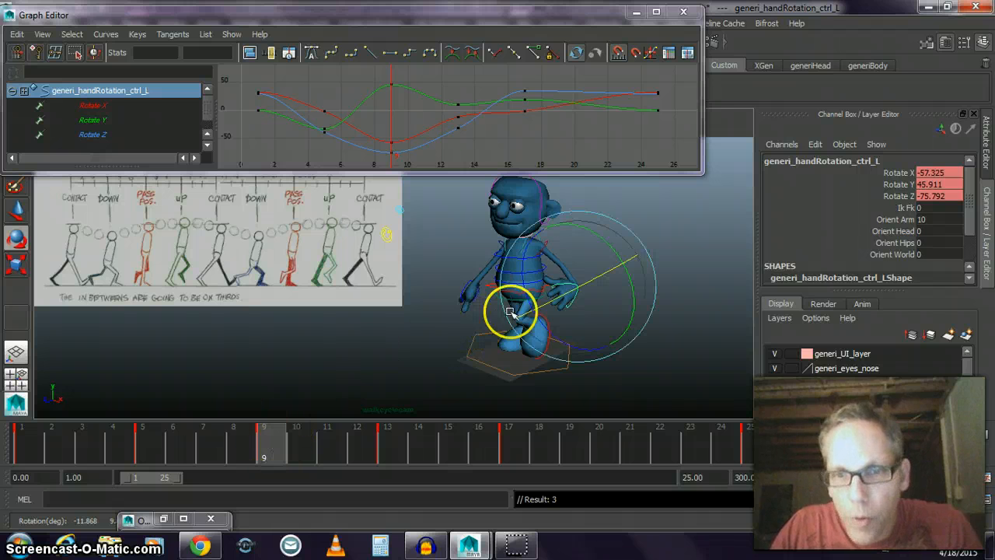
left_click_drag(506, 307, 527, 307)
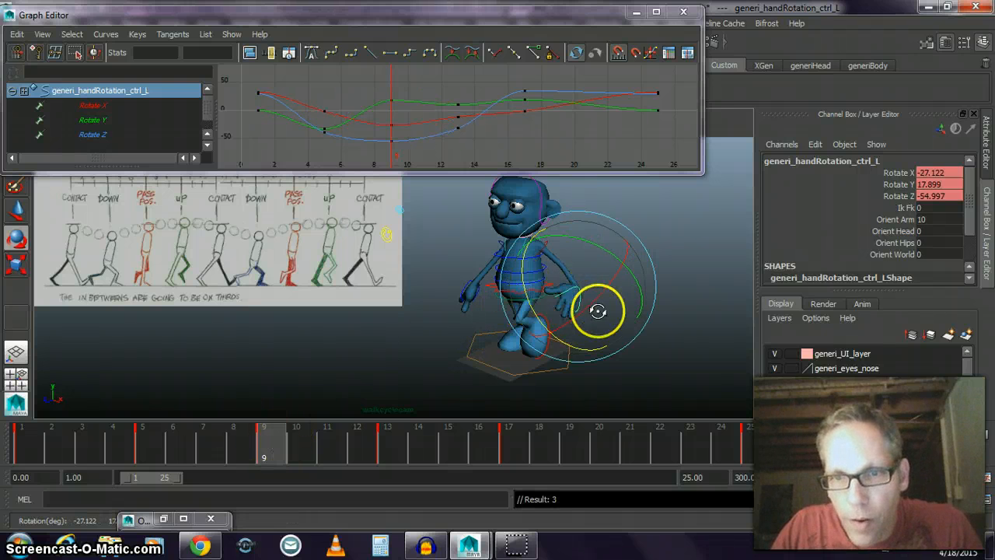
left_click_drag(595, 307, 633, 313, "alt")
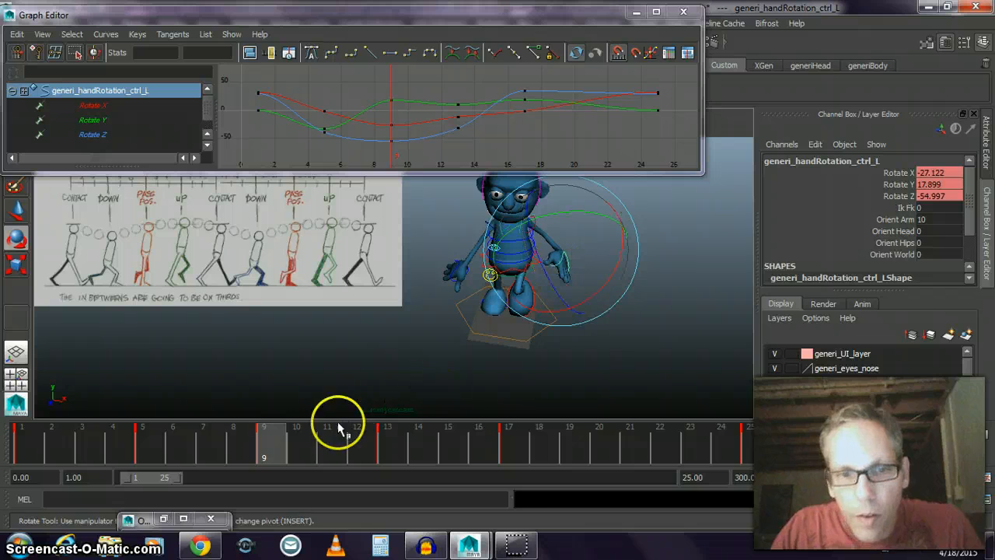
- Rotate the left hand control on frame 17 to about 17.6, 29.4, 25.2 in X, Y and Z, and scrub onward to check the motion
mouse_move(244, 440)
left_mouse_down()
mouse_move(153, 445)
mouse_move(500, 437)
left_mouse_up()
key("e")
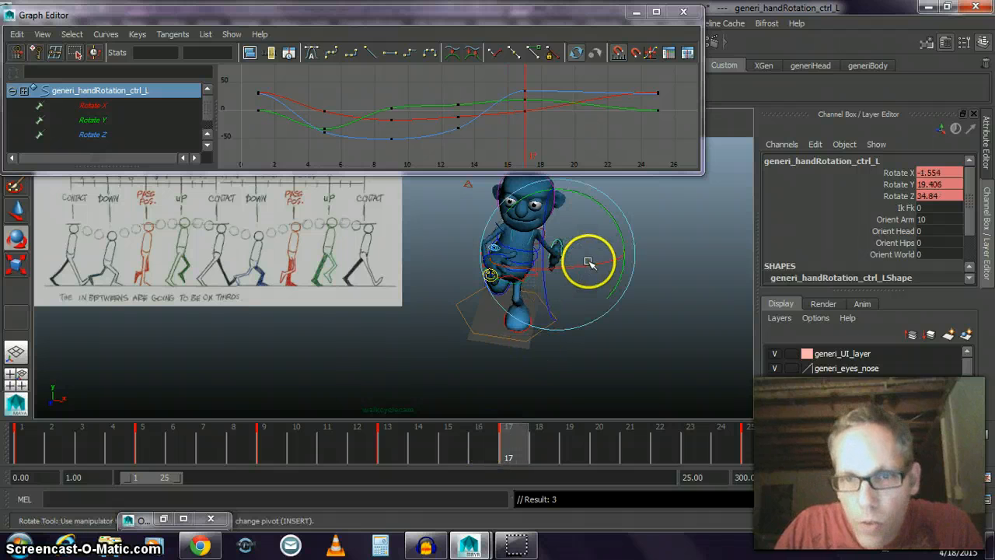
key("s")
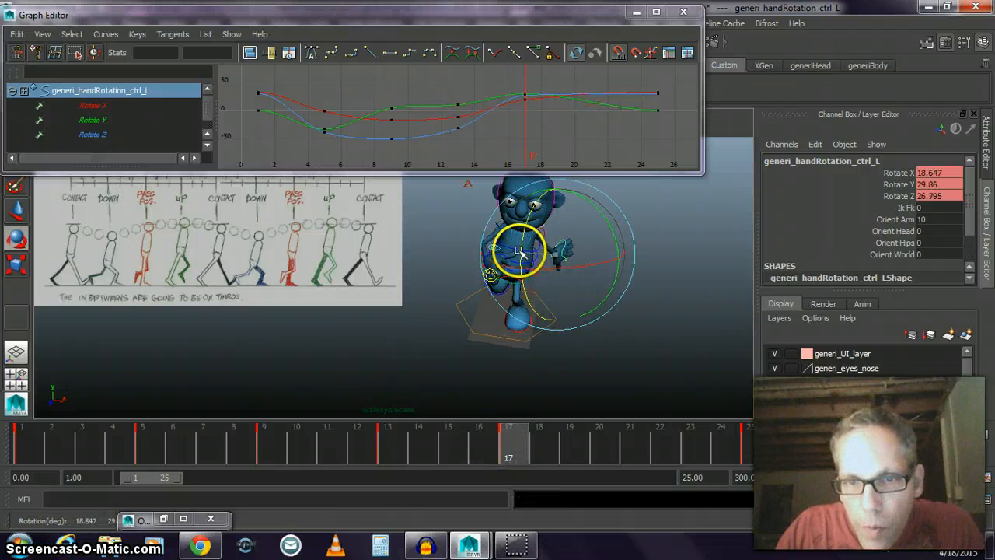
left_click_drag(519, 252, 523, 249)
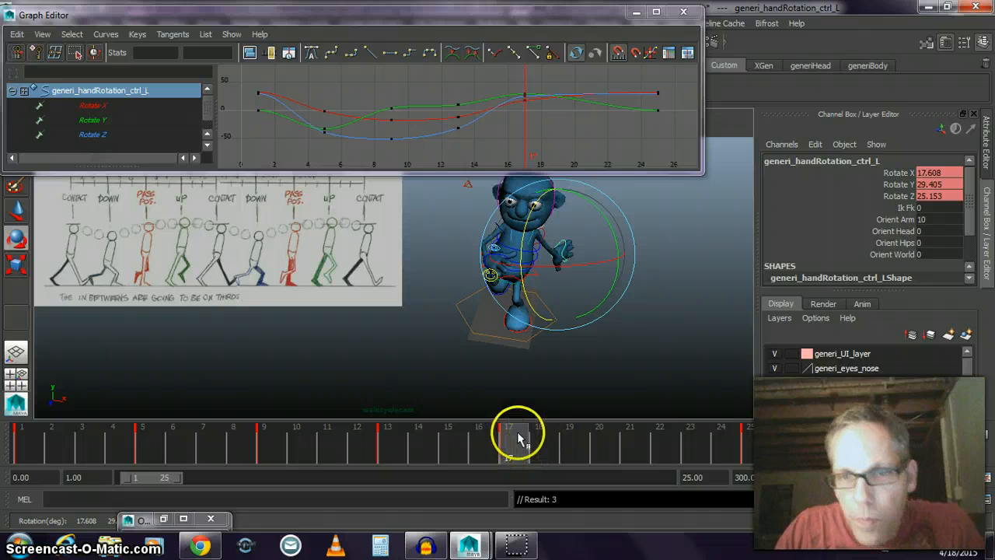
left_click_drag(518, 434, 585, 429)
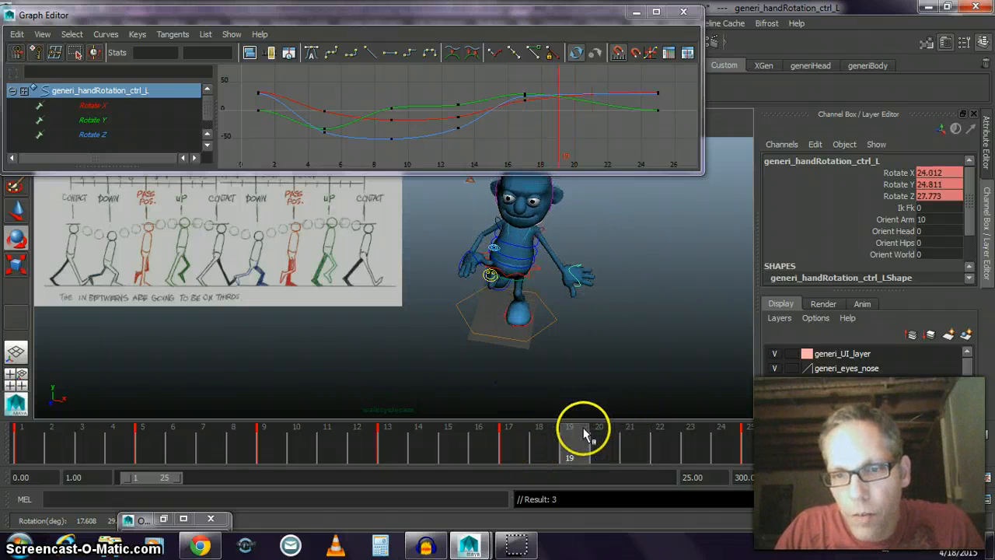